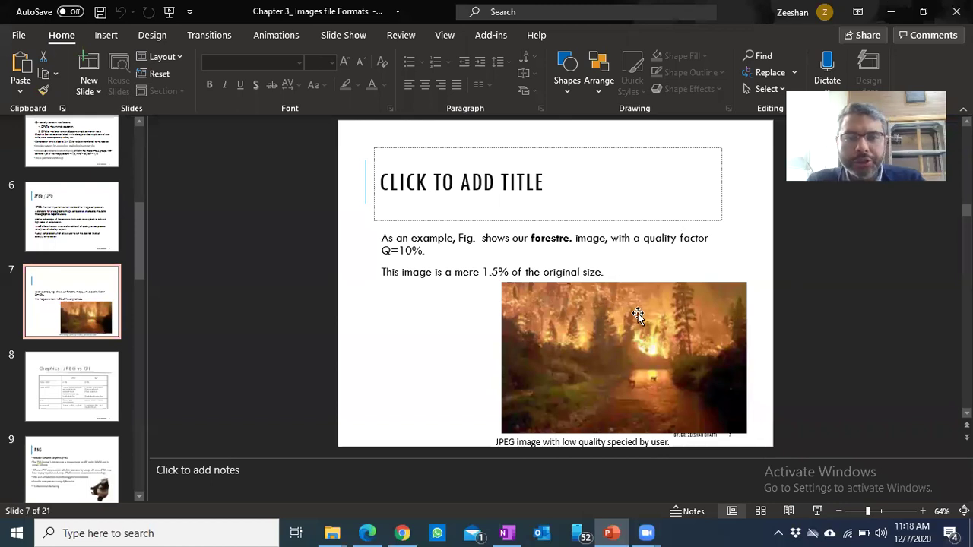
Show slide 4, the GIF (GIF87A, GIF89A) slide, after briefly viewing the forest fire slide.
{"action": "left_click_drag", "start_coordinate": [138, 227], "coordinate": [134, 195]}
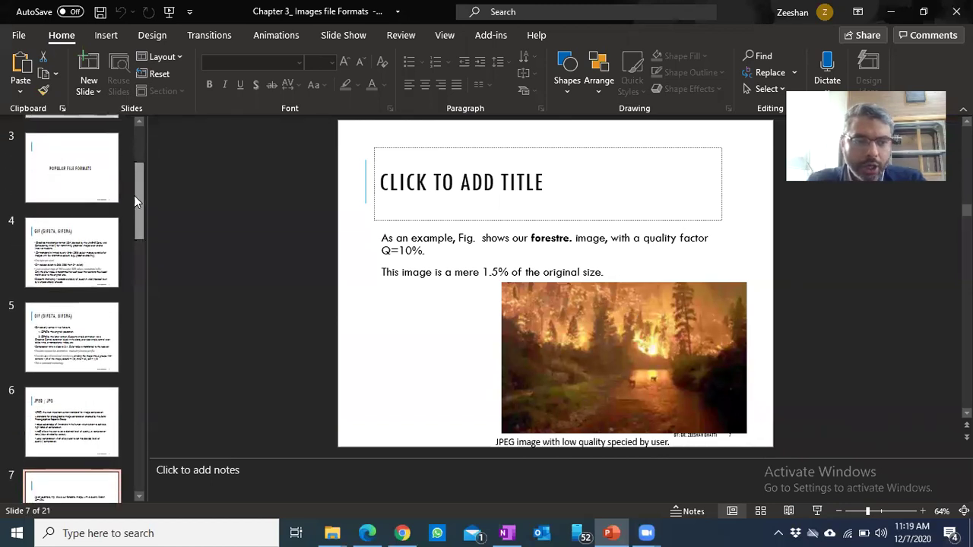
{"action": "scroll", "coordinate": [133, 195], "scroll_direction": "down", "scroll_amount": 1}
{"action": "left_click", "coordinate": [114, 183]}
{"action": "left_click", "coordinate": [98, 378]}
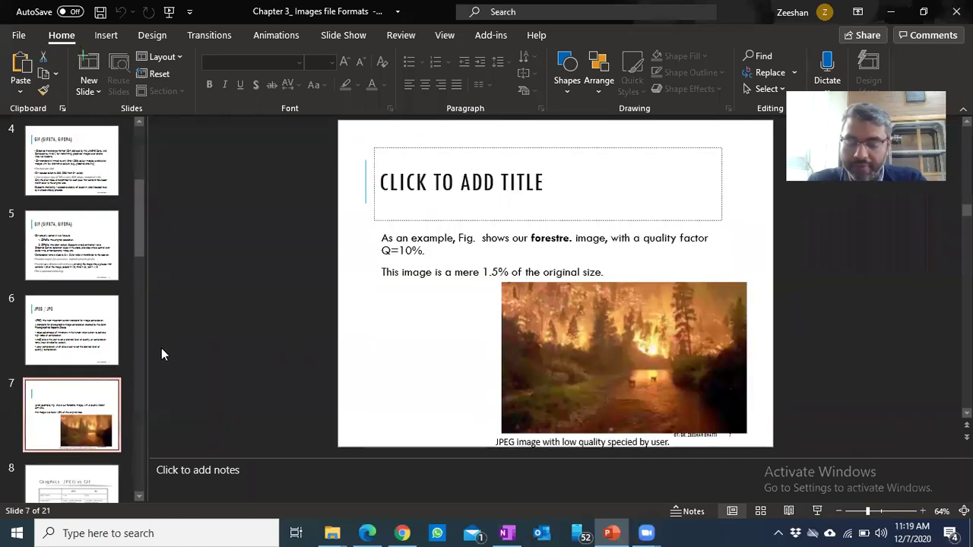
{"action": "left_click", "coordinate": [74, 191]}
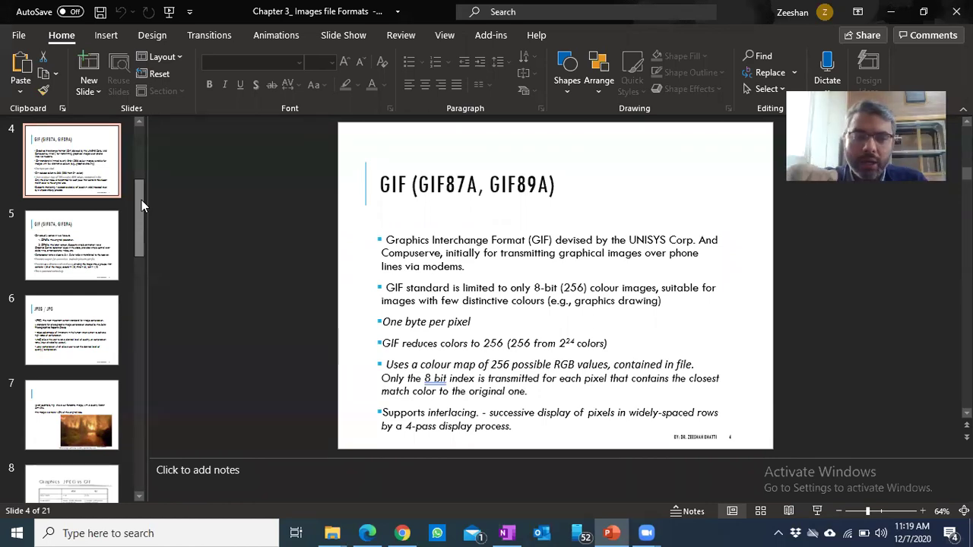
Open slide 6, JPEG / JPG, in the editing pane.
{"action": "left_click", "coordinate": [105, 322]}
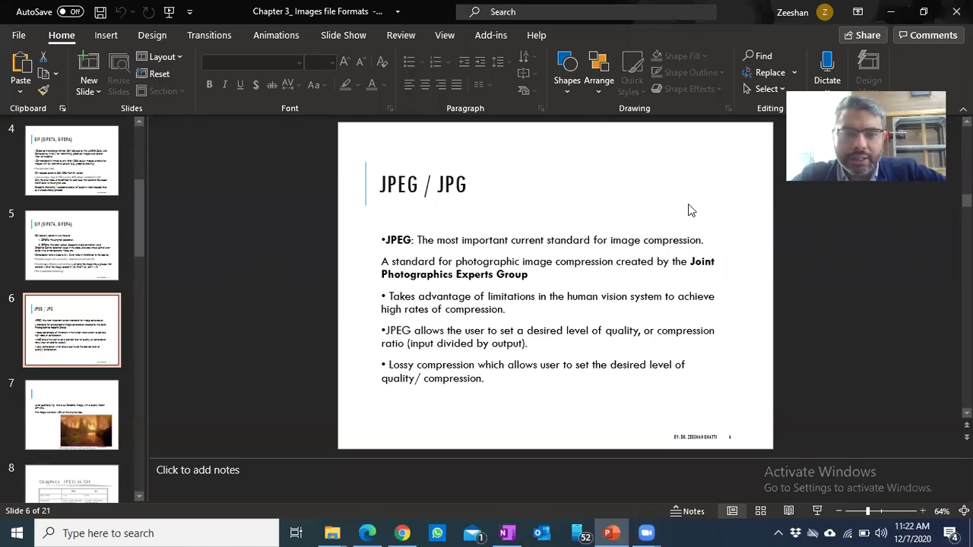
Start the full-screen slideshow from slide 6, JPEG / JPG.
{"action": "left_click", "coordinate": [817, 513]}
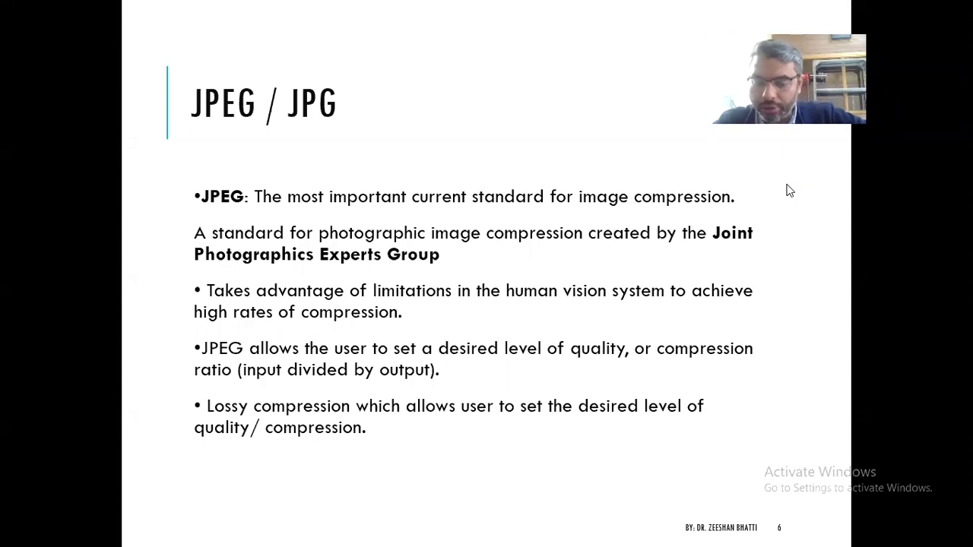
Advance the slideshow to the forest fire JPEG example at Q=10%.
{"action": "key", "text": "Right"}
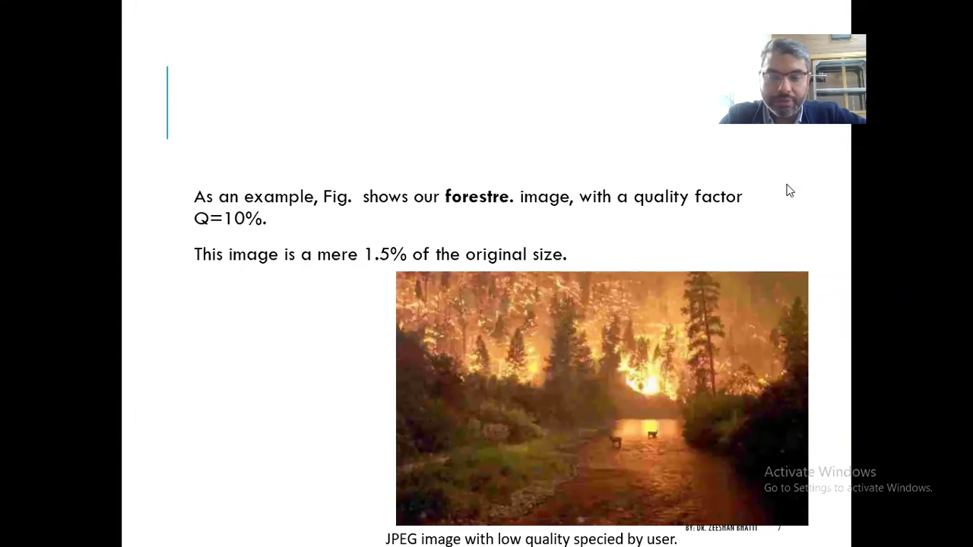
Advance to slide 8, the Graphics: JPEG vs GIF comparison table.
{"action": "key", "text": "Right"}
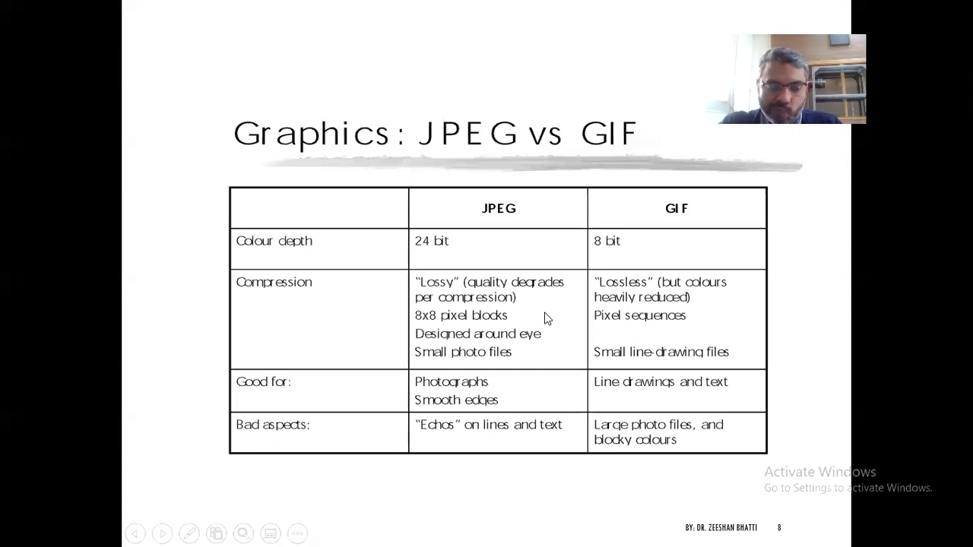
End the slideshow and switch to the Multimedia Softwares File Explorer window.
{"action": "key", "text": "Escape"}
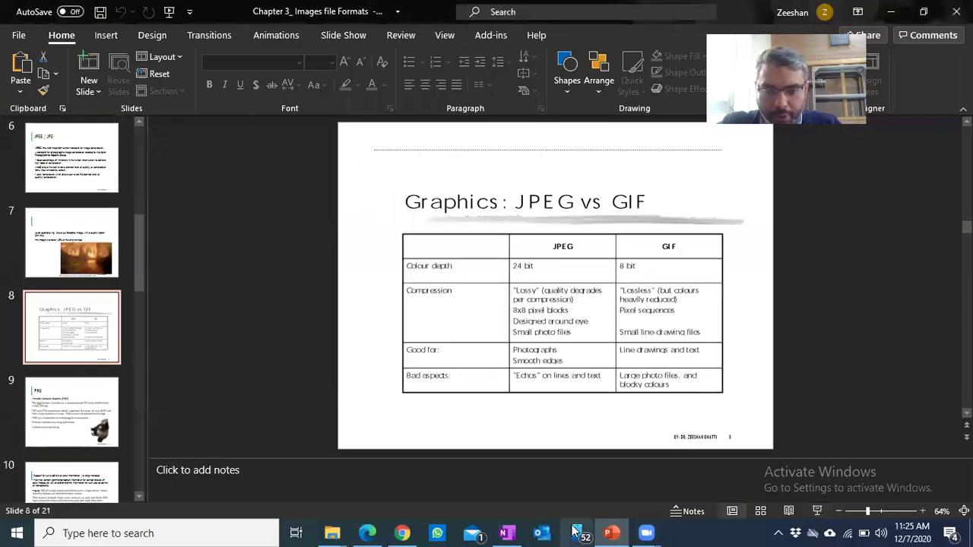
{"action": "key", "text": "super"}
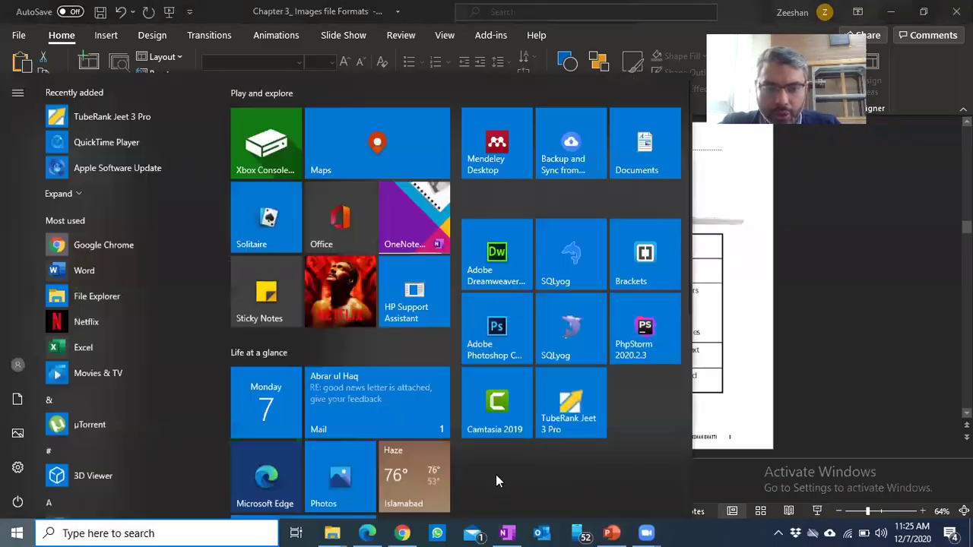
{"action": "scroll", "coordinate": [495, 475], "scroll_direction": "down", "scroll_amount": 3}
{"action": "scroll", "coordinate": [513, 322], "scroll_direction": "down", "scroll_amount": 3}
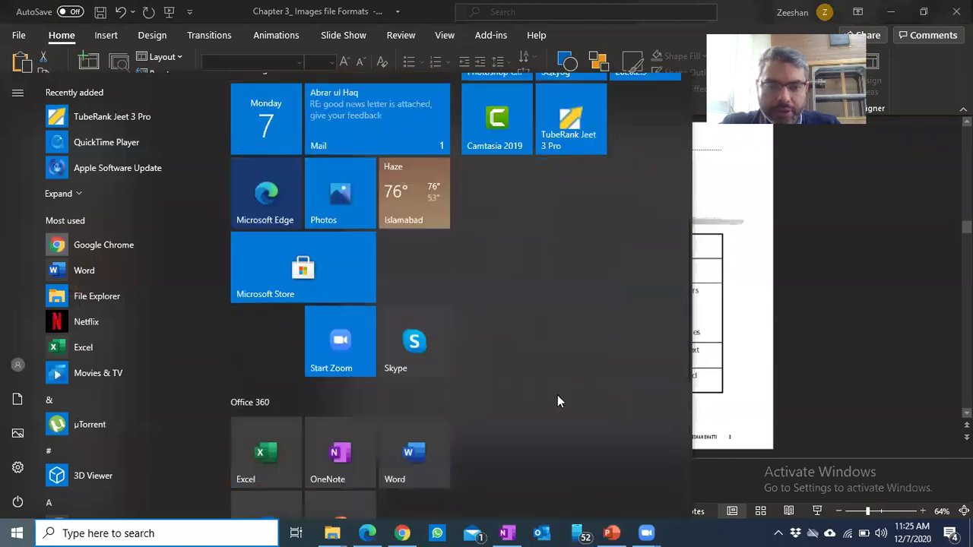
{"action": "left_click", "coordinate": [385, 402]}
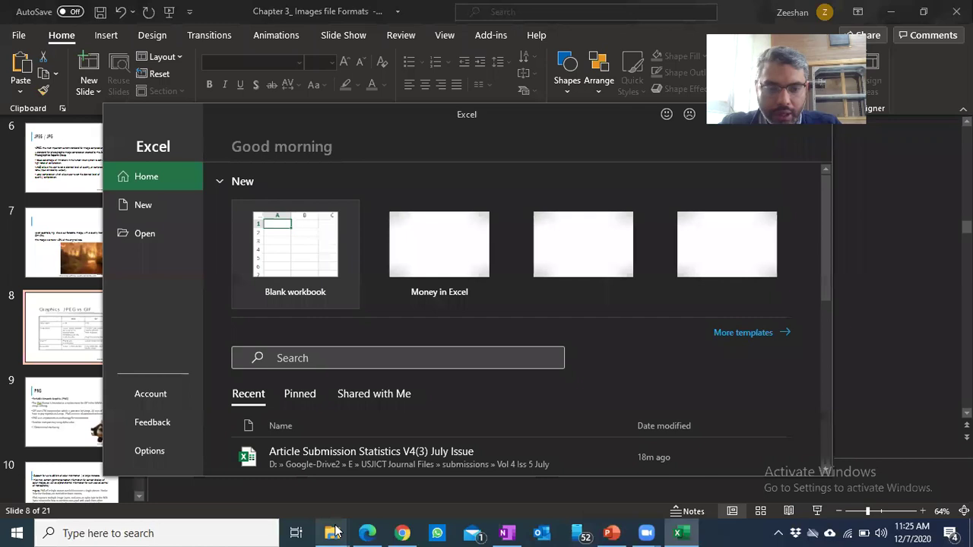
{"action": "left_click", "coordinate": [335, 532]}
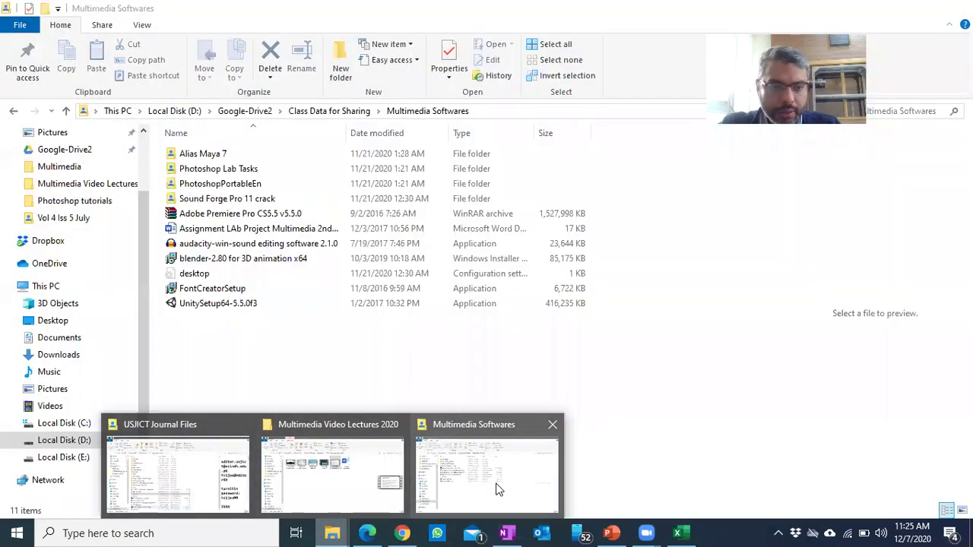
{"action": "left_click", "coordinate": [472, 490]}
In the Pictures folder, preview several virtual-background and bookshelf images.
{"action": "left_click", "coordinate": [63, 389]}
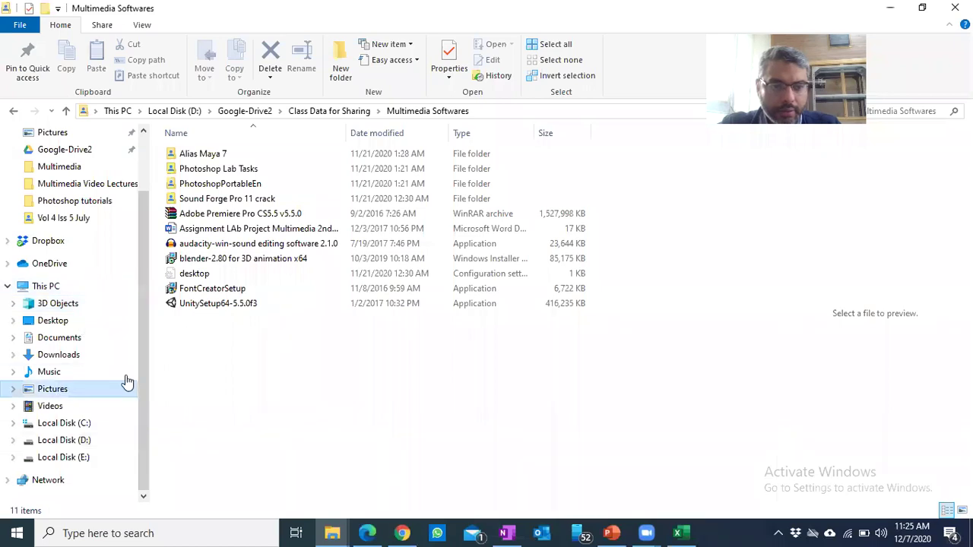
{"action": "left_click", "coordinate": [579, 186]}
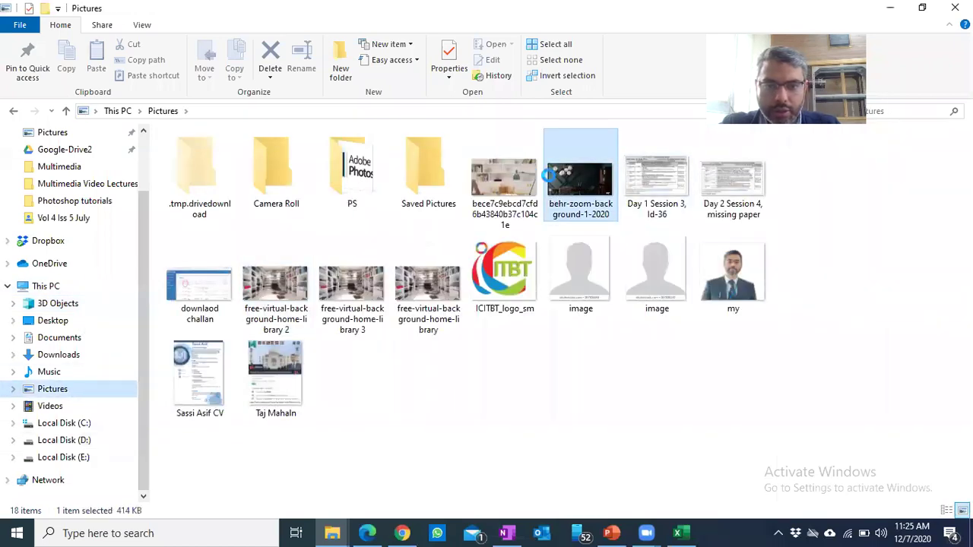
{"action": "left_click", "coordinate": [493, 213]}
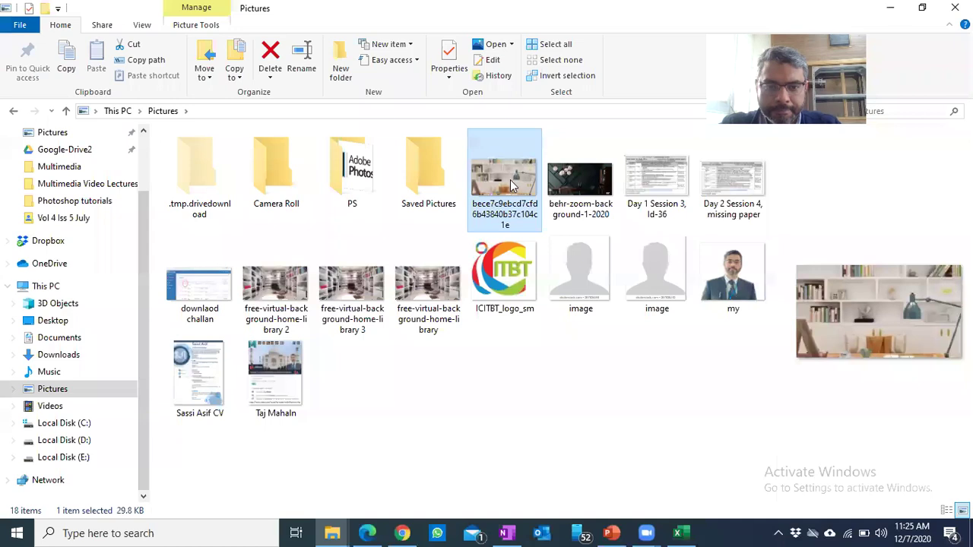
{"action": "left_click", "coordinate": [367, 298]}
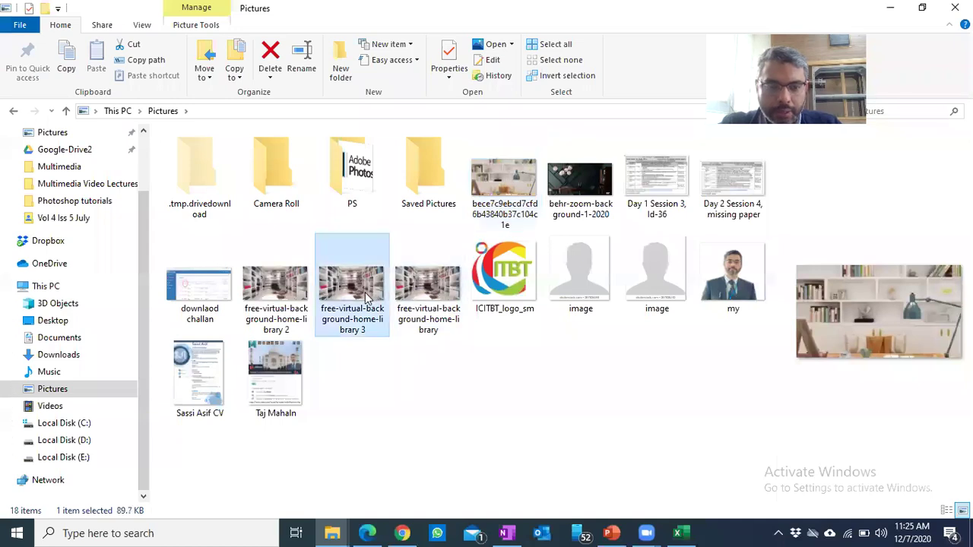
{"action": "left_click", "coordinate": [432, 289]}
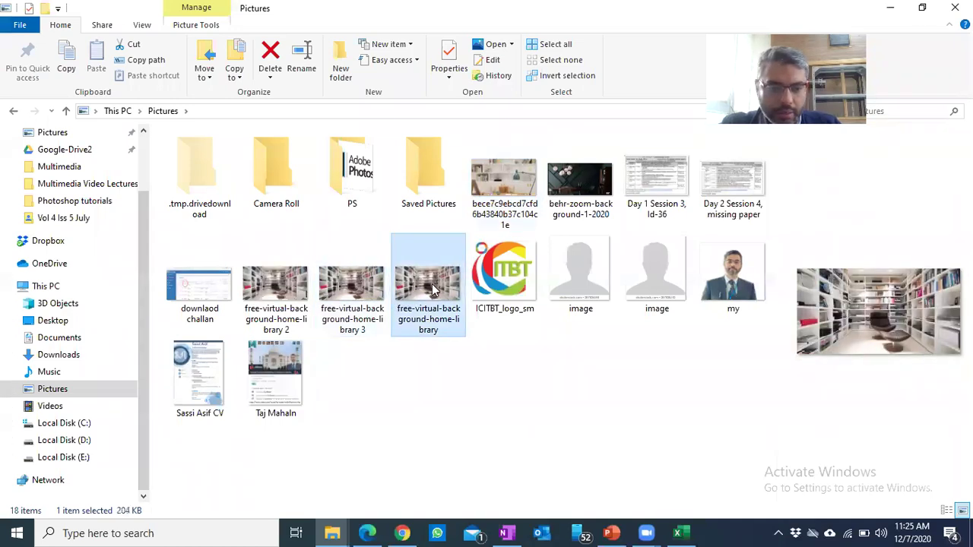
{"action": "left_click", "coordinate": [278, 286]}
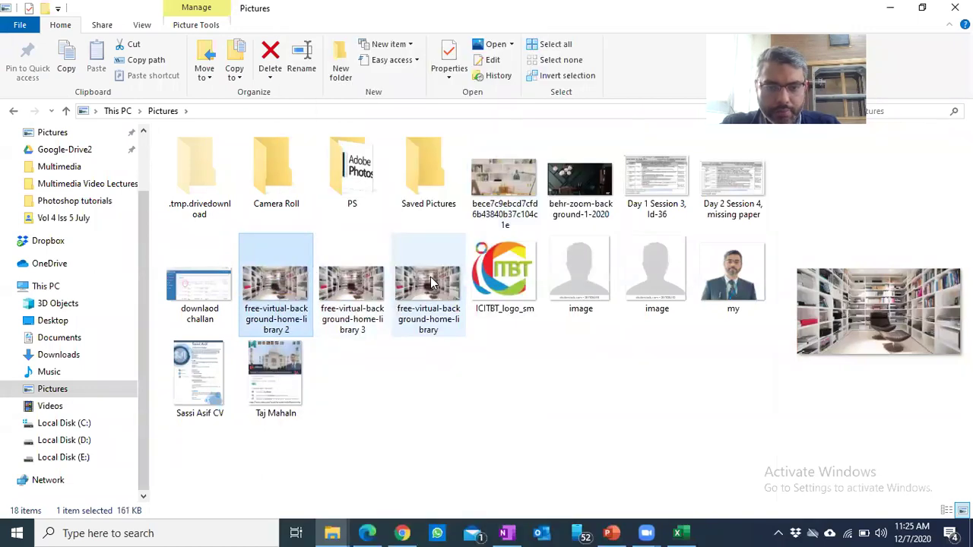
Open free-virtual-background-home-library for editing in Paint.
{"action": "left_click", "coordinate": [432, 282]}
{"action": "double_click", "coordinate": [431, 278]}
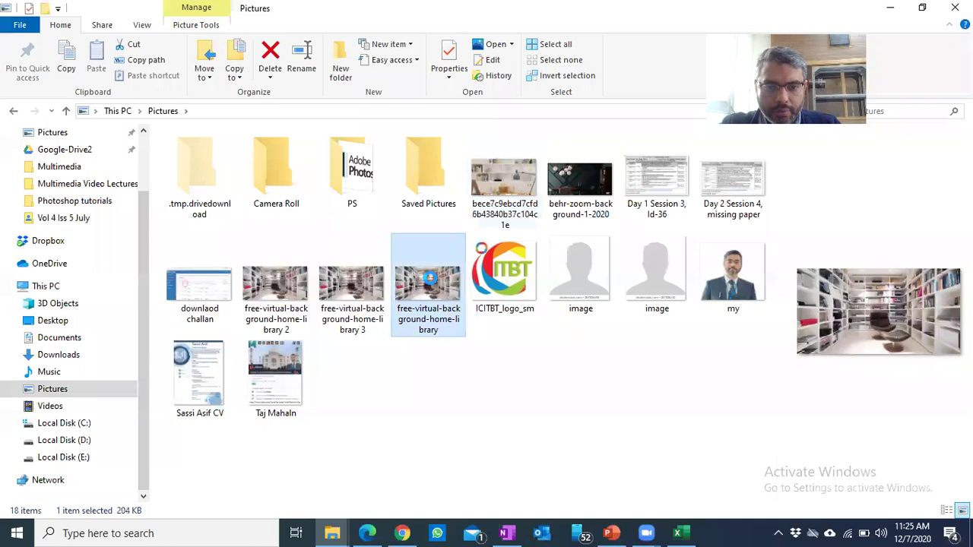
{"action": "right_click", "coordinate": [430, 278]}
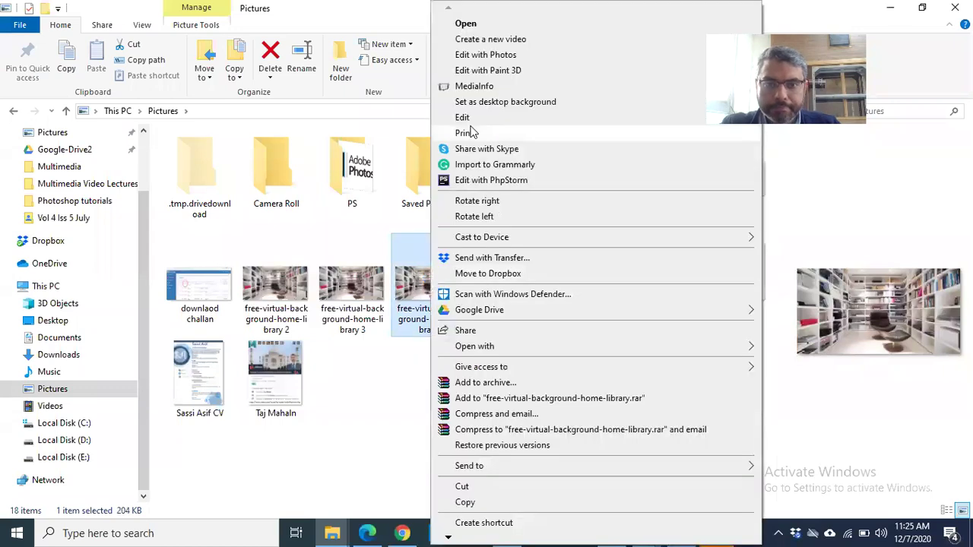
{"action": "left_click", "coordinate": [476, 117]}
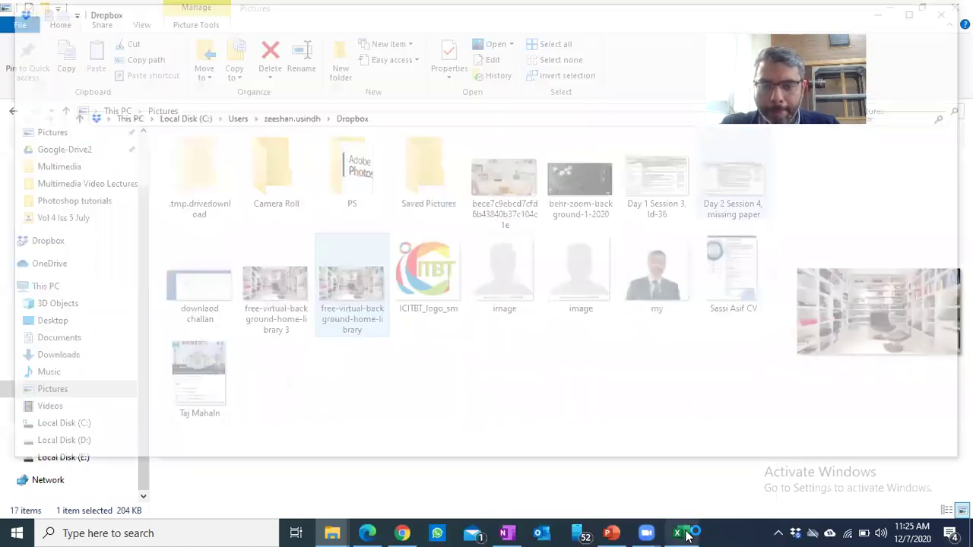
Maximize the Paint window and dismiss the Google Drive removal notification.
{"action": "mouse_move", "coordinate": [679, 525]}
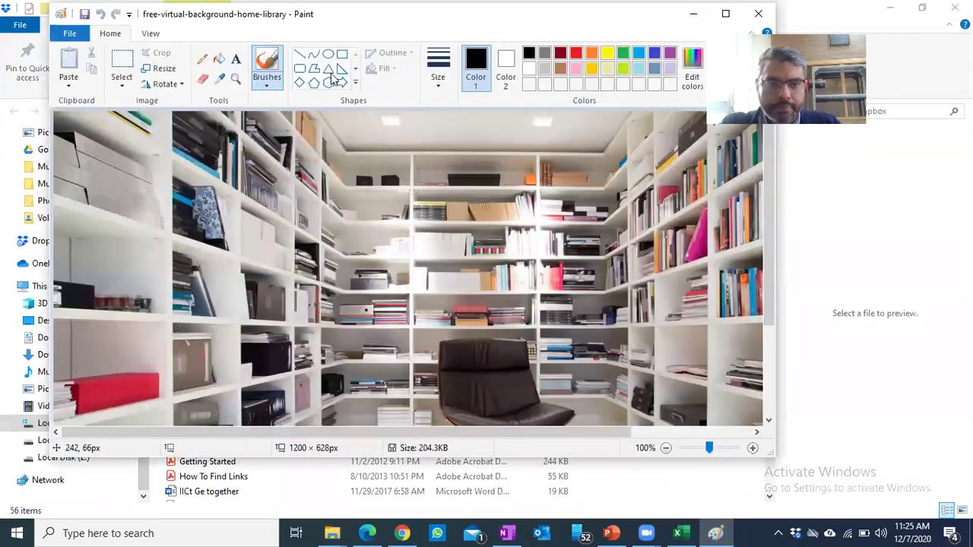
{"action": "left_click", "coordinate": [723, 16]}
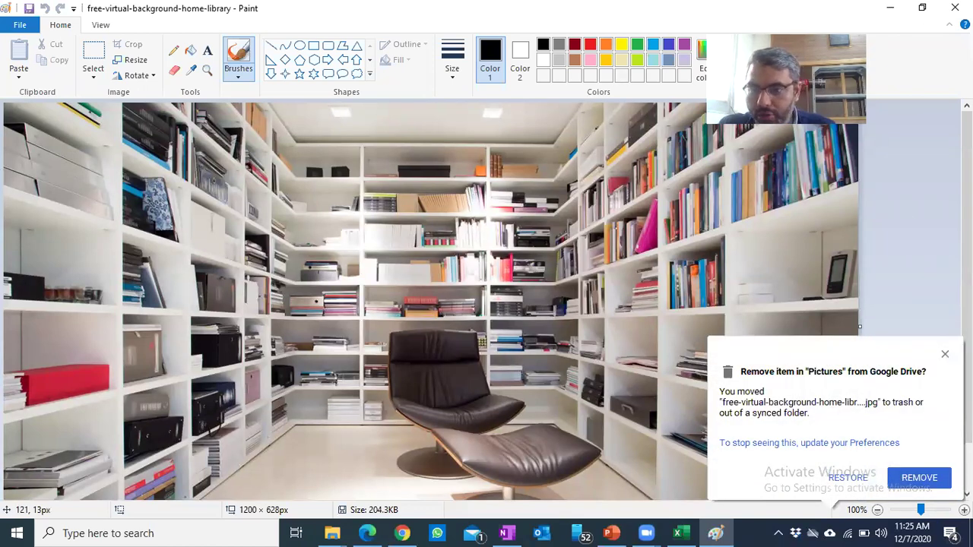
{"action": "left_click", "coordinate": [944, 359]}
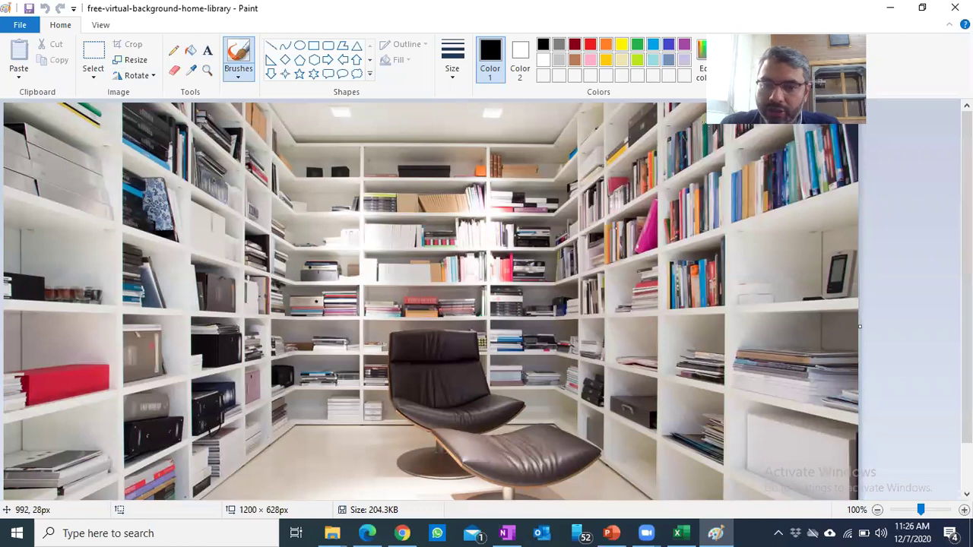
Resize the library image to 10% with aspect ratio kept, giving 120 × 63px.
{"action": "left_click", "coordinate": [127, 66]}
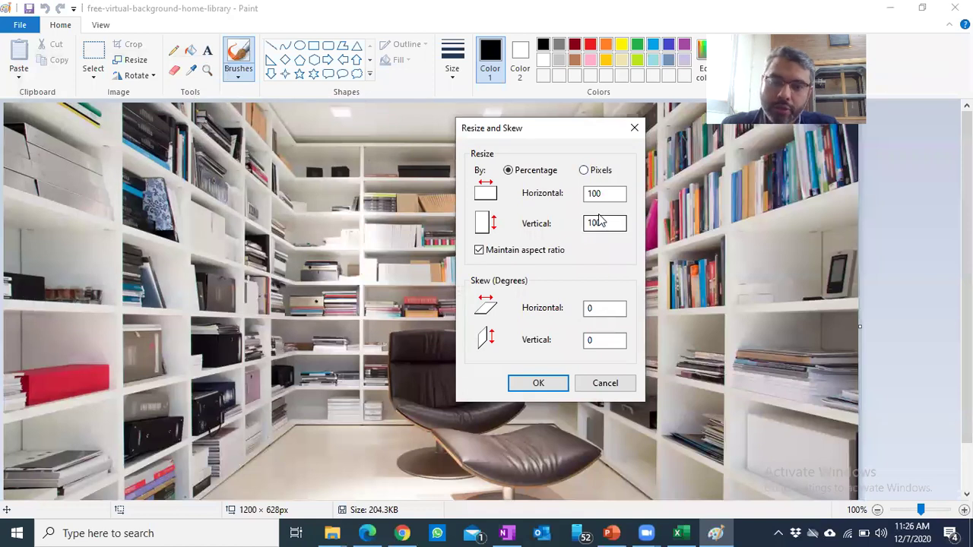
{"action": "left_click_drag", "start_coordinate": [612, 194], "coordinate": [516, 201]}
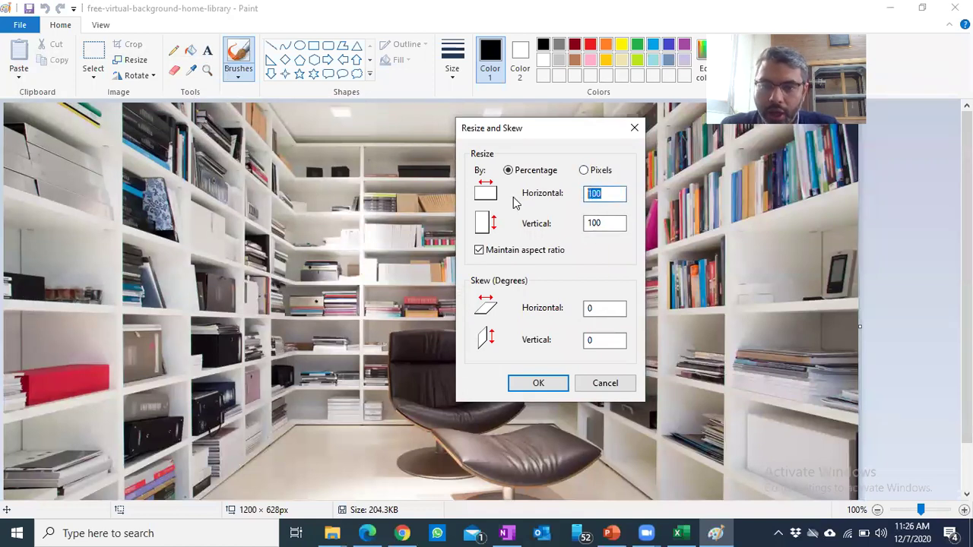
{"action": "type", "text": "10"}
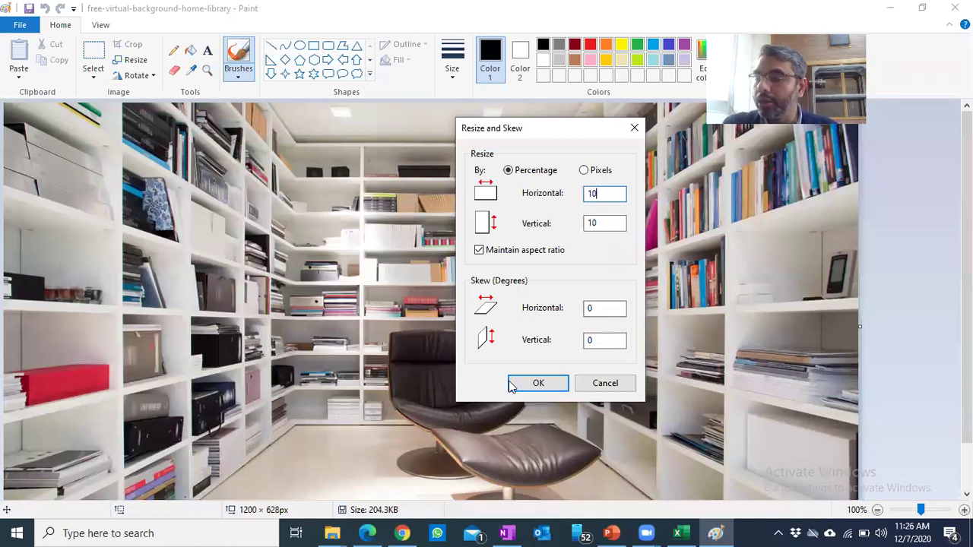
{"action": "left_click", "coordinate": [535, 384]}
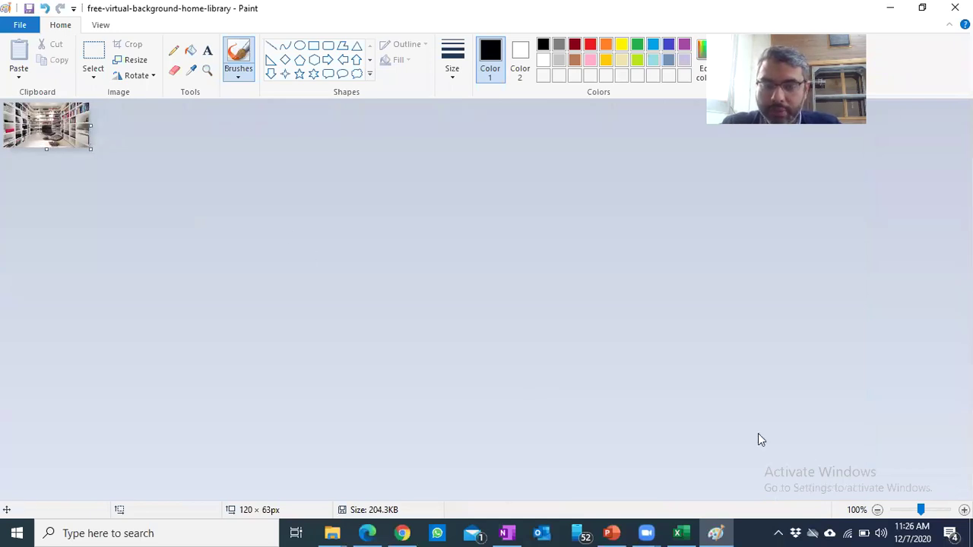
Zoom in and out on the 120 × 63 image, then settle at 800% to show blockiness.
{"action": "left_click", "coordinate": [964, 510]}
{"action": "left_click", "coordinate": [965, 509]}
{"action": "left_click", "coordinate": [964, 510]}
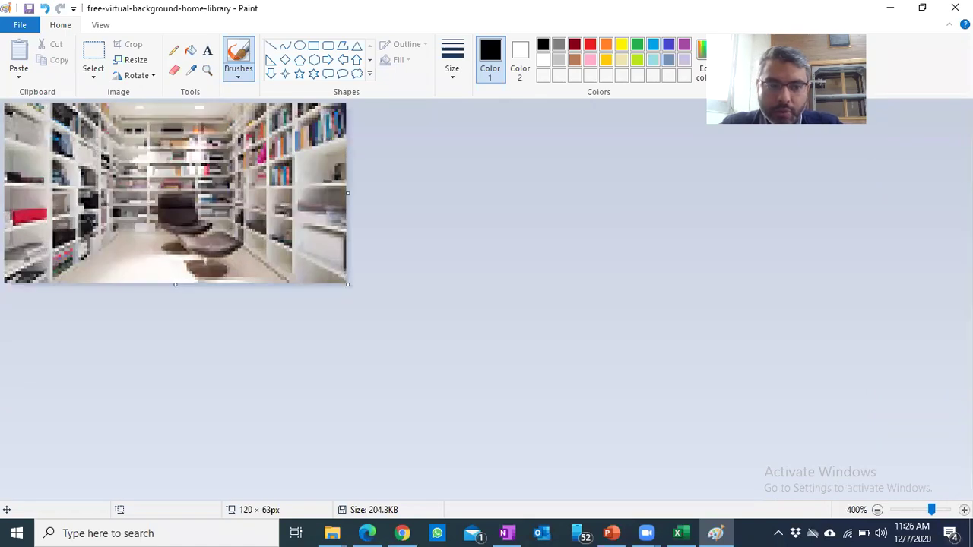
{"action": "left_click", "coordinate": [964, 509]}
{"action": "left_click", "coordinate": [964, 509]}
{"action": "left_click", "coordinate": [964, 509]}
{"action": "left_click", "coordinate": [964, 510]}
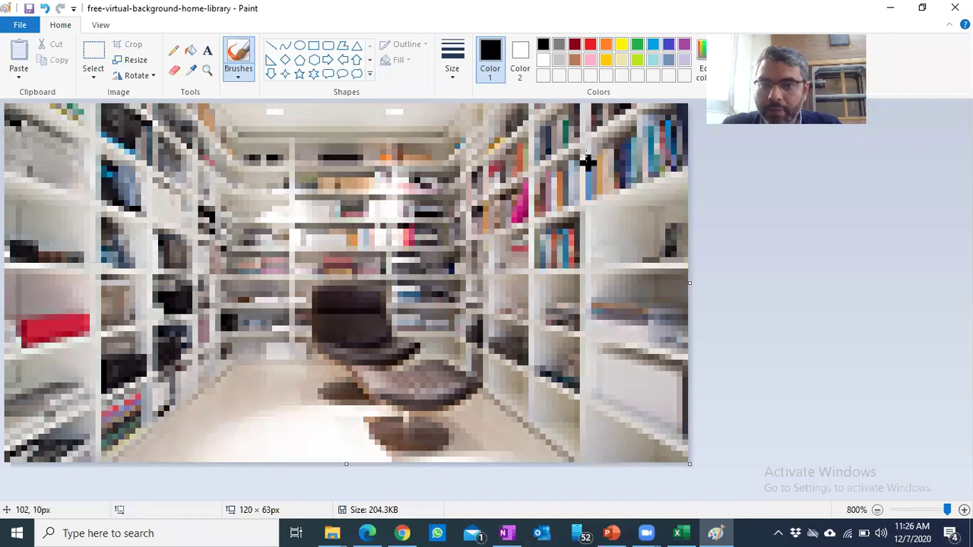
{"action": "left_click", "coordinate": [878, 510]}
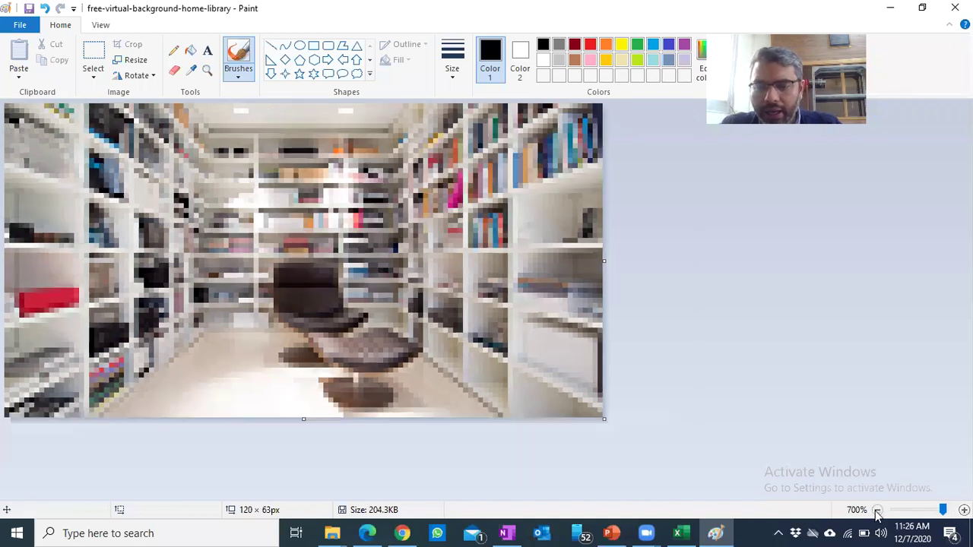
{"action": "left_click", "coordinate": [877, 510]}
{"action": "left_click", "coordinate": [878, 510]}
{"action": "left_click", "coordinate": [878, 510]}
{"action": "left_click", "coordinate": [878, 510]}
{"action": "left_click", "coordinate": [877, 510]}
{"action": "left_click", "coordinate": [877, 510]}
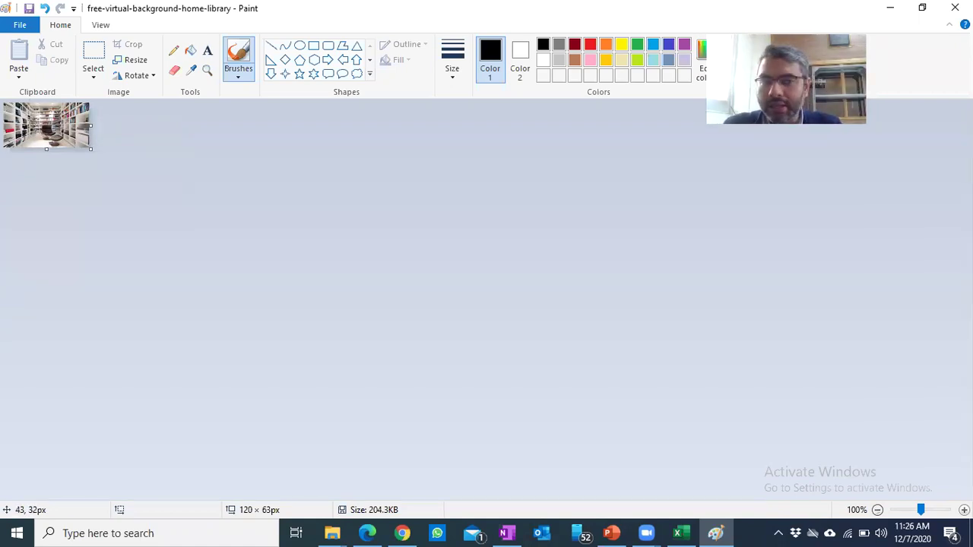
{"action": "left_click_drag", "start_coordinate": [920, 510], "coordinate": [947, 510]}
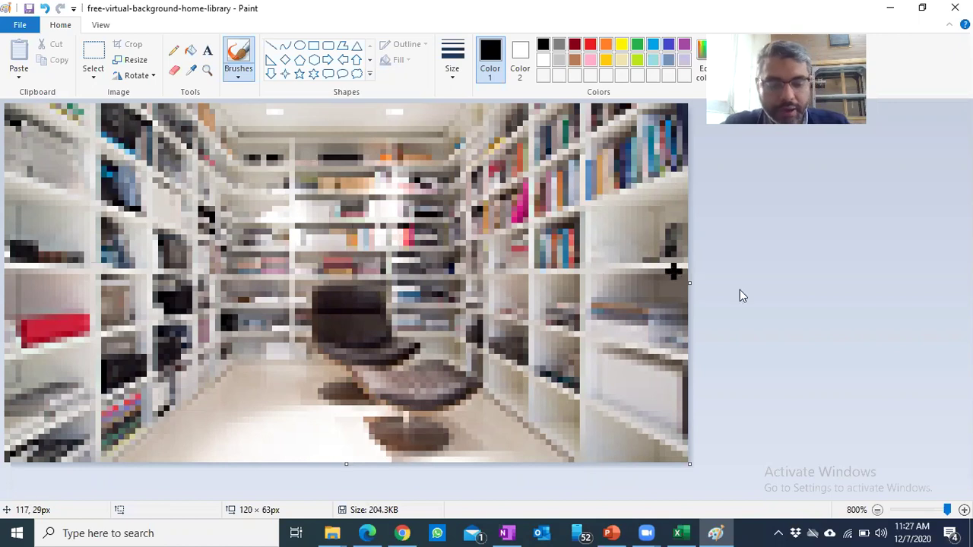
Undo the resize to restore the 1200 × 628px image and zoom out to fit it.
{"action": "key", "text": "ctrl+z"}
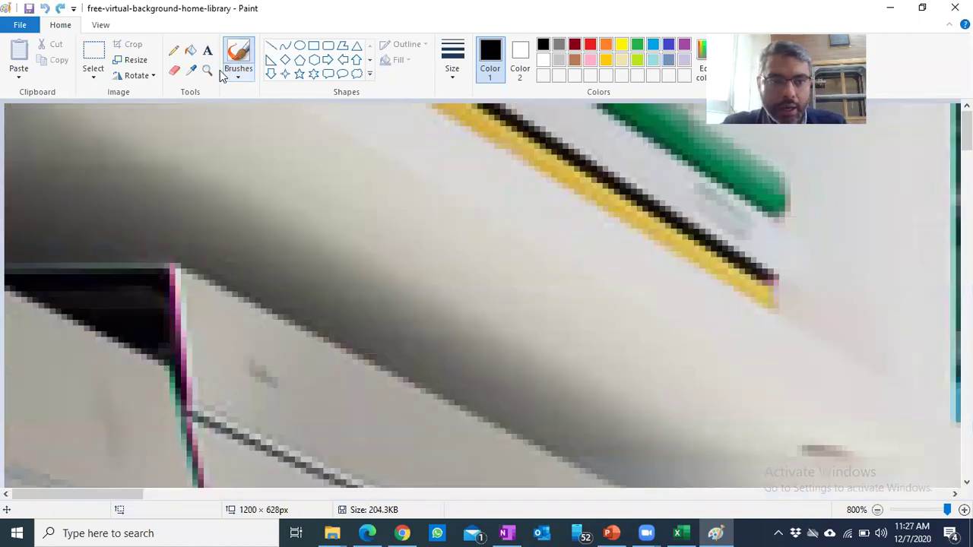
{"action": "left_click", "coordinate": [877, 510]}
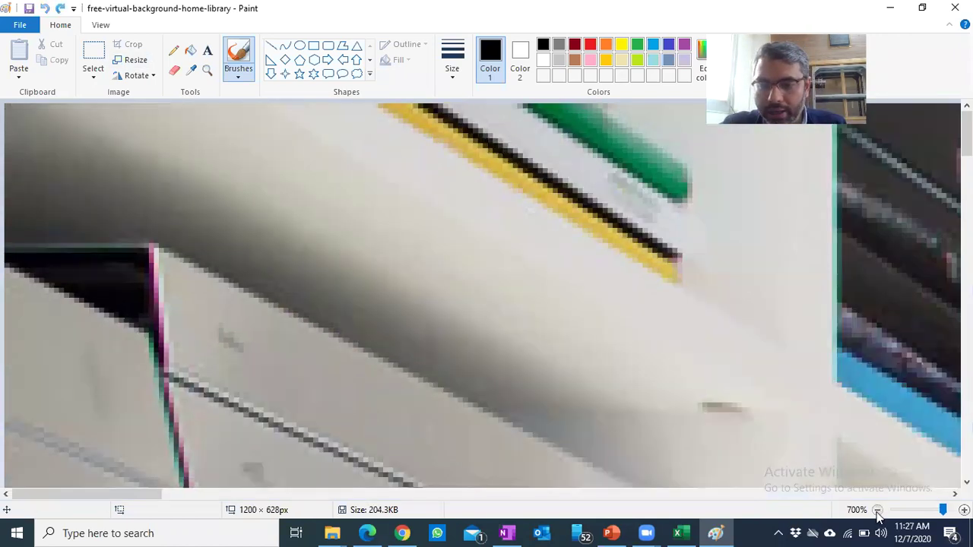
{"action": "left_click", "coordinate": [878, 510]}
{"action": "left_click", "coordinate": [878, 510]}
{"action": "left_click", "coordinate": [877, 510]}
{"action": "left_click", "coordinate": [878, 510]}
{"action": "left_click", "coordinate": [878, 511]}
{"action": "left_click", "coordinate": [878, 510]}
{"action": "left_click", "coordinate": [878, 510]}
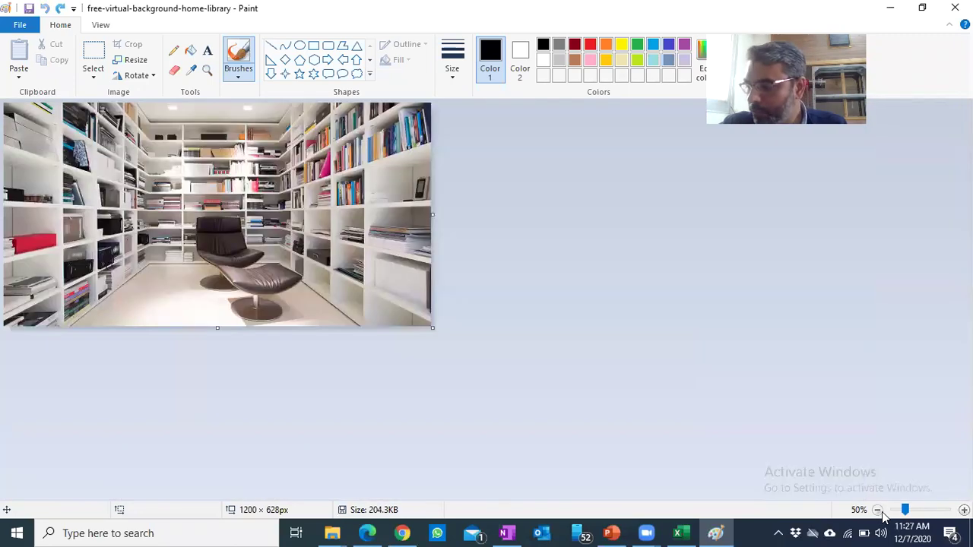
{"action": "left_click", "coordinate": [878, 511]}
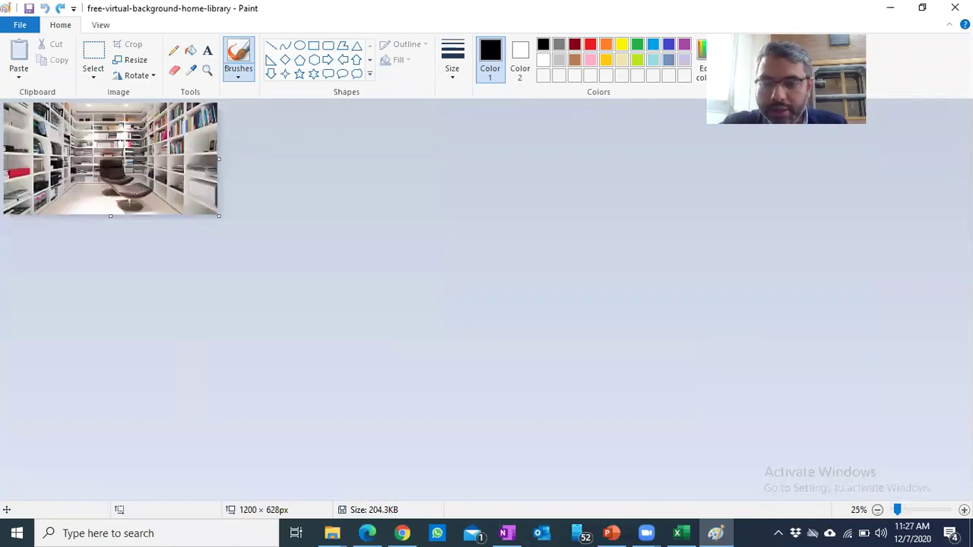
Zoom the restored library image to 200% and scroll down through it.
{"action": "left_click", "coordinate": [964, 511]}
{"action": "left_click", "coordinate": [964, 510]}
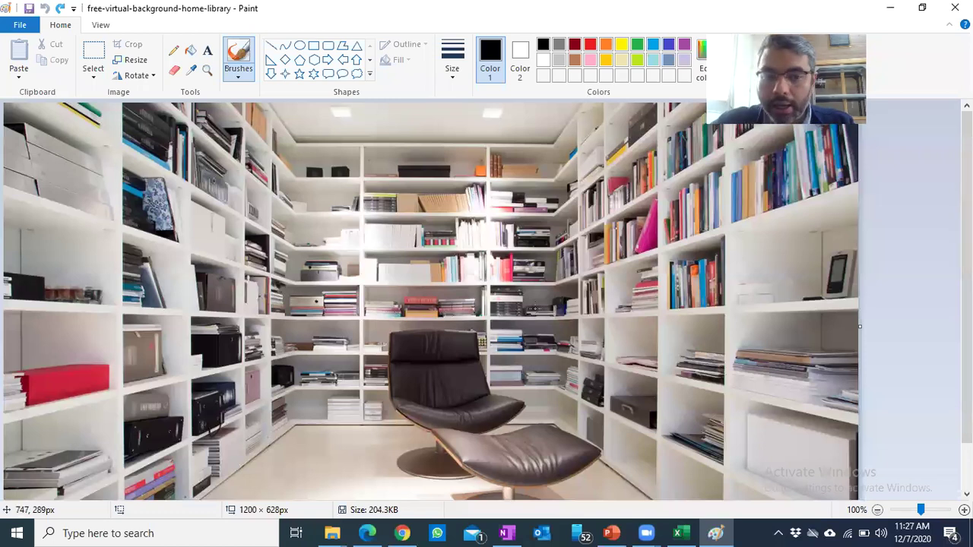
{"action": "left_click", "coordinate": [964, 510]}
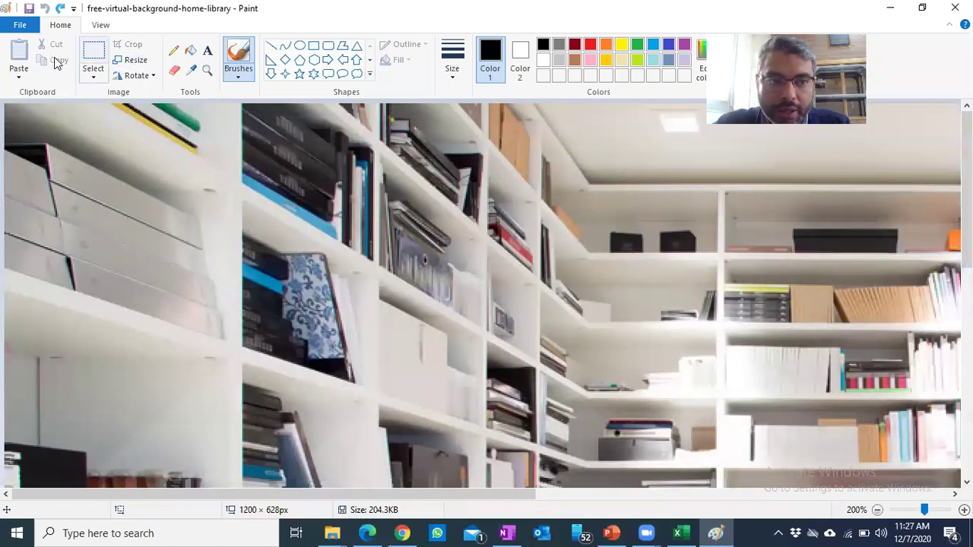
{"action": "scroll", "coordinate": [837, 339], "scroll_direction": "down", "scroll_amount": 5}
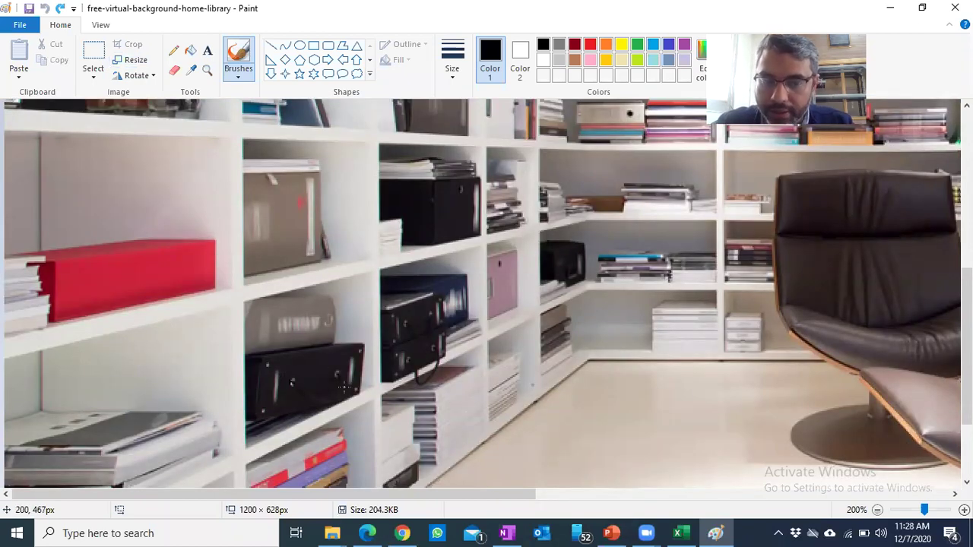
Resize the library image to 25% with aspect ratio kept, making it 300 × 157 px.
{"action": "left_click", "coordinate": [131, 60]}
{"action": "left_click", "coordinate": [176, 136]}
{"action": "double_click", "coordinate": [176, 136]}
{"action": "type", "text": "25"}
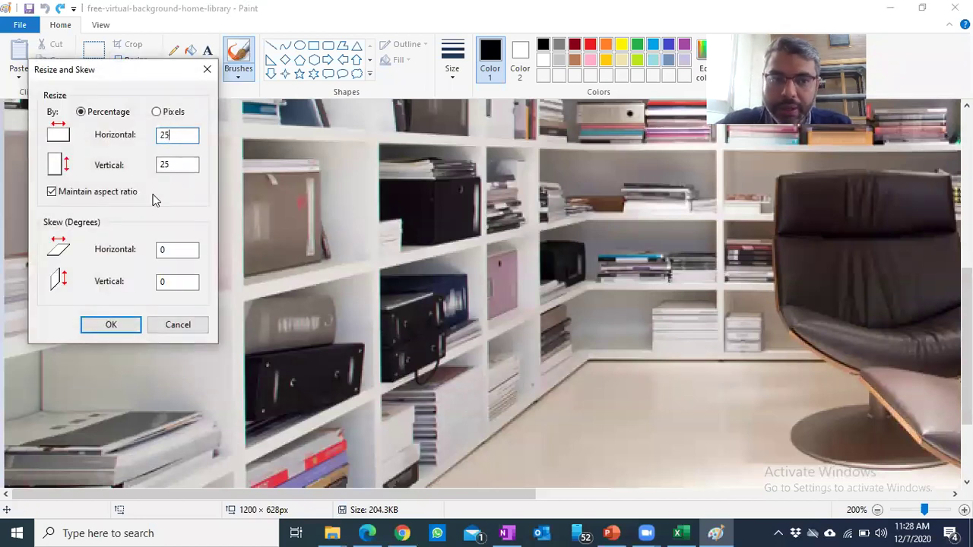
{"action": "left_click", "coordinate": [112, 329]}
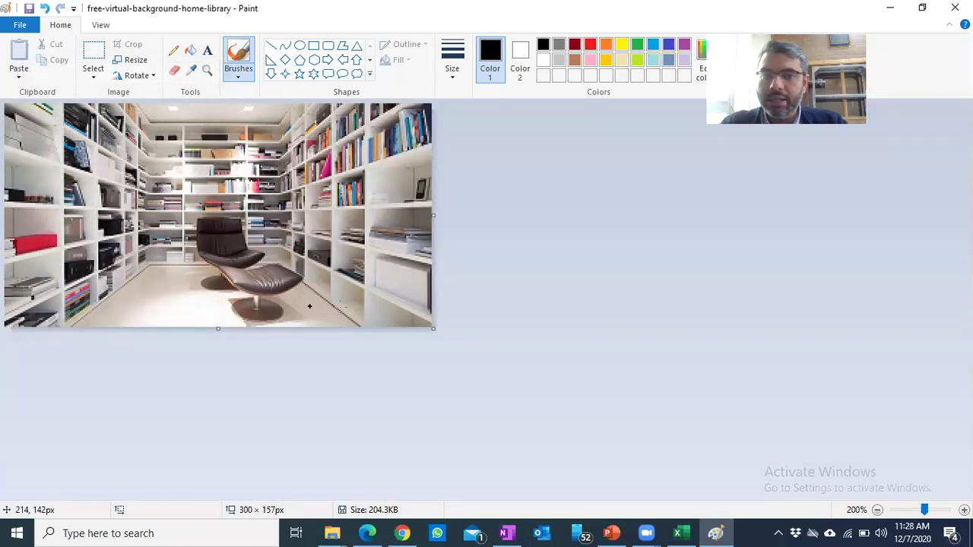
Zoom the 300 × 157 image to 600%, checking the JPEG vs GIF slide before returning.
{"action": "key", "text": "ctrl+Page_Up"}
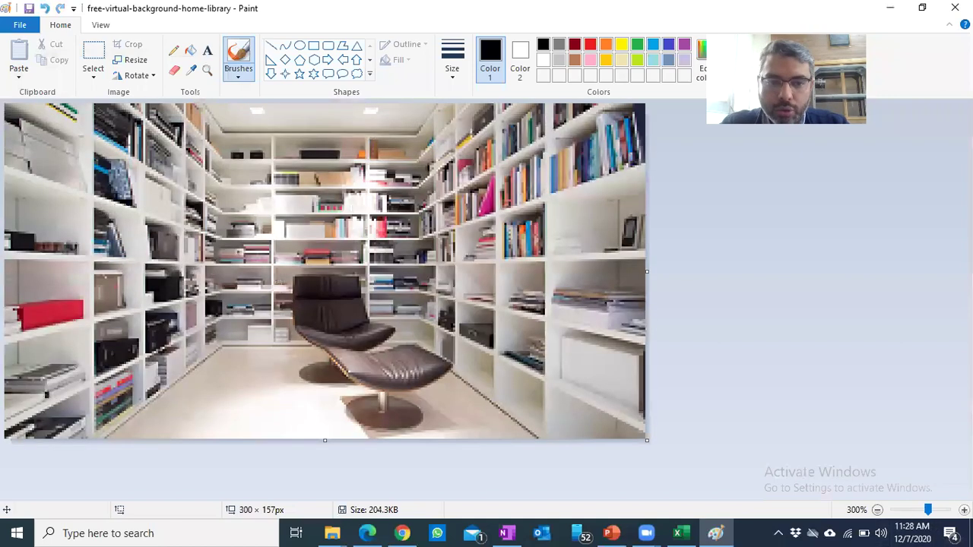
{"action": "key", "text": "ctrl+Page_Up"}
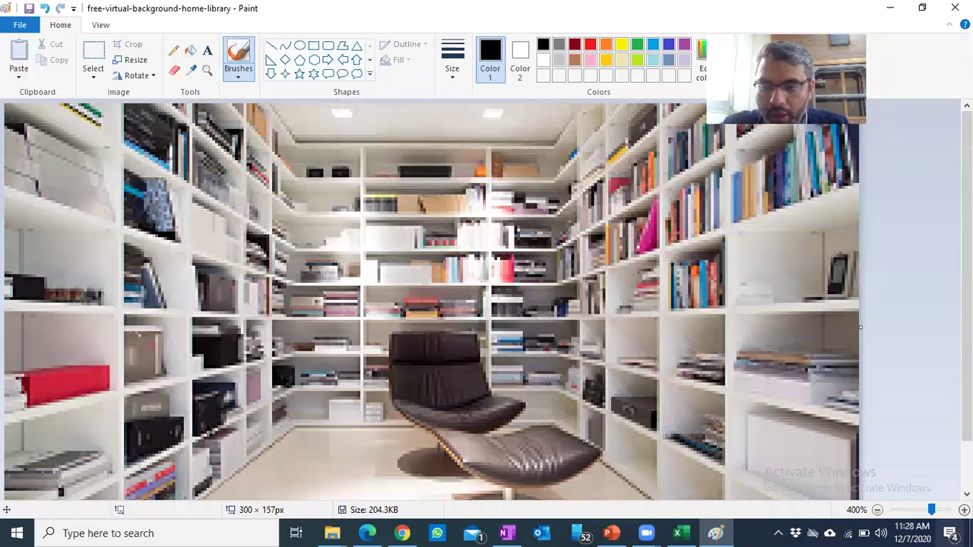
{"action": "scroll", "coordinate": [231, 463], "scroll_direction": "up", "scroll_amount": 1, "text": "ctrl"}
{"action": "scroll", "coordinate": [248, 354], "scroll_direction": "up", "scroll_amount": 1, "text": "ctrl"}
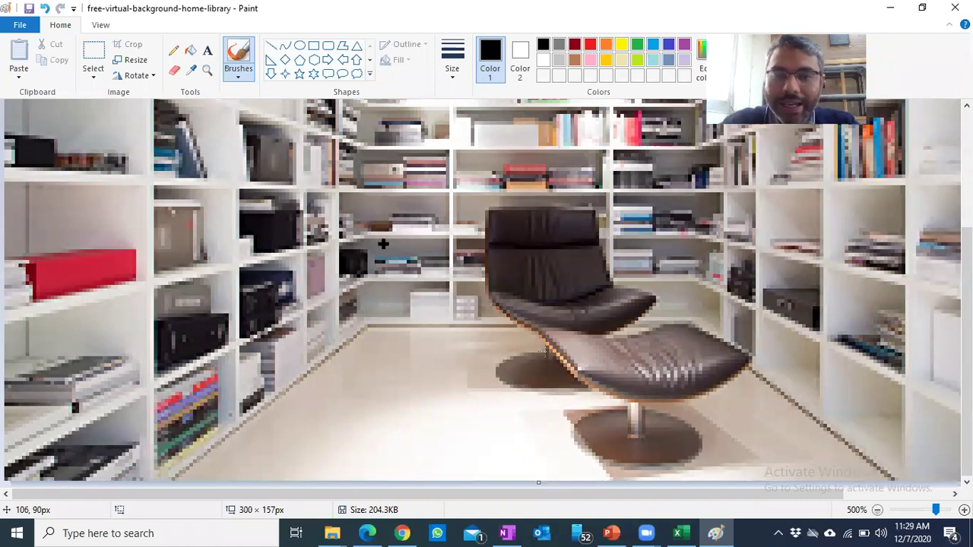
{"action": "left_click", "coordinate": [964, 509]}
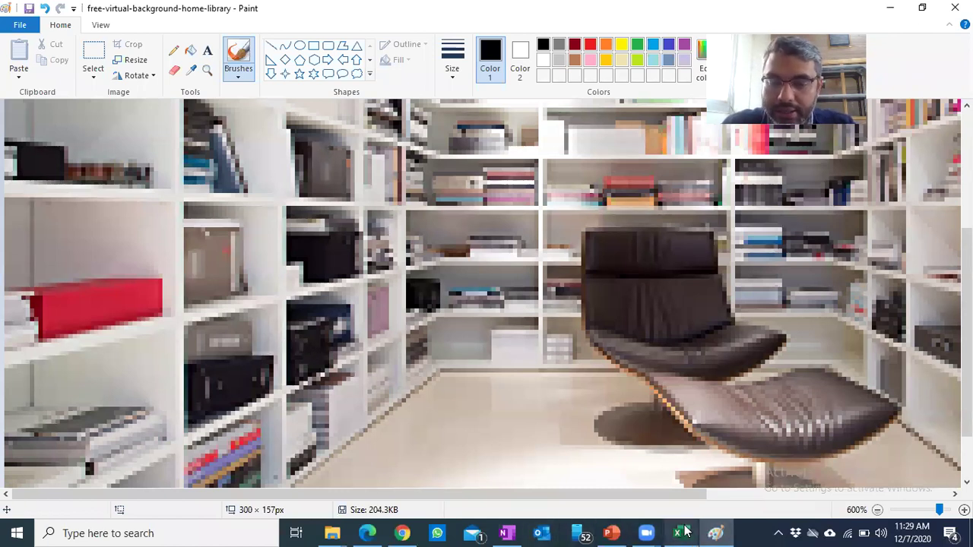
{"action": "left_click", "coordinate": [611, 533]}
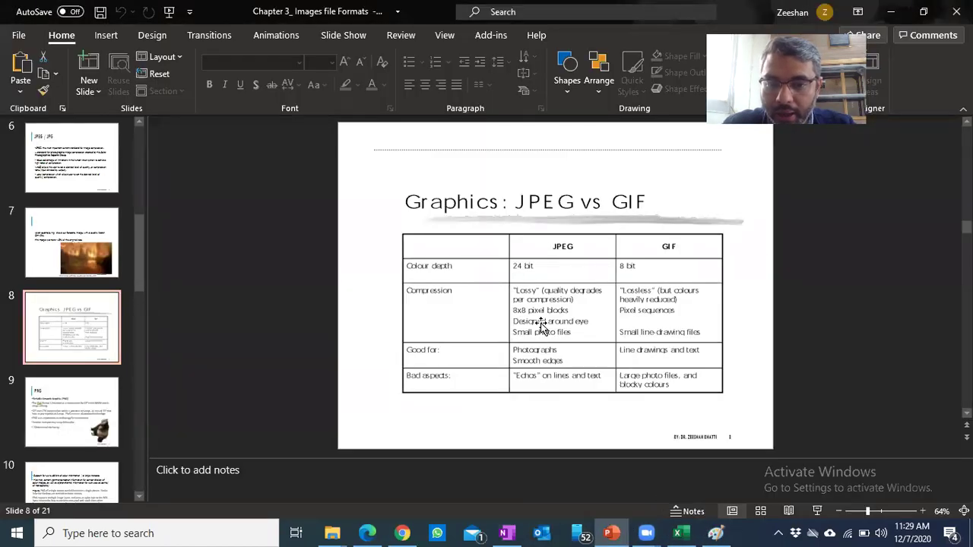
{"action": "left_click", "coordinate": [715, 533]}
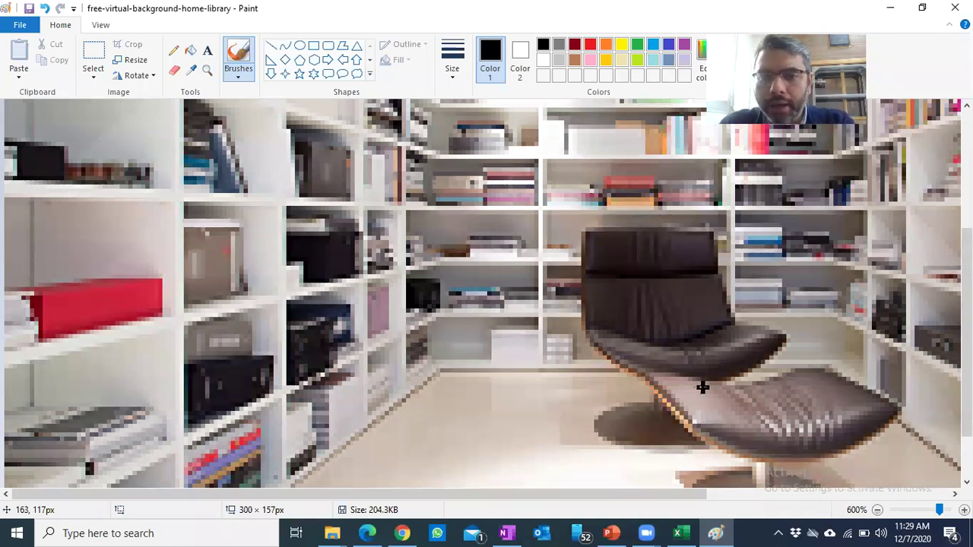
Magnify the 300 × 157 image to 800% and scroll down to examine its pixels.
{"action": "left_click_drag", "start_coordinate": [940, 510], "coordinate": [947, 509]}
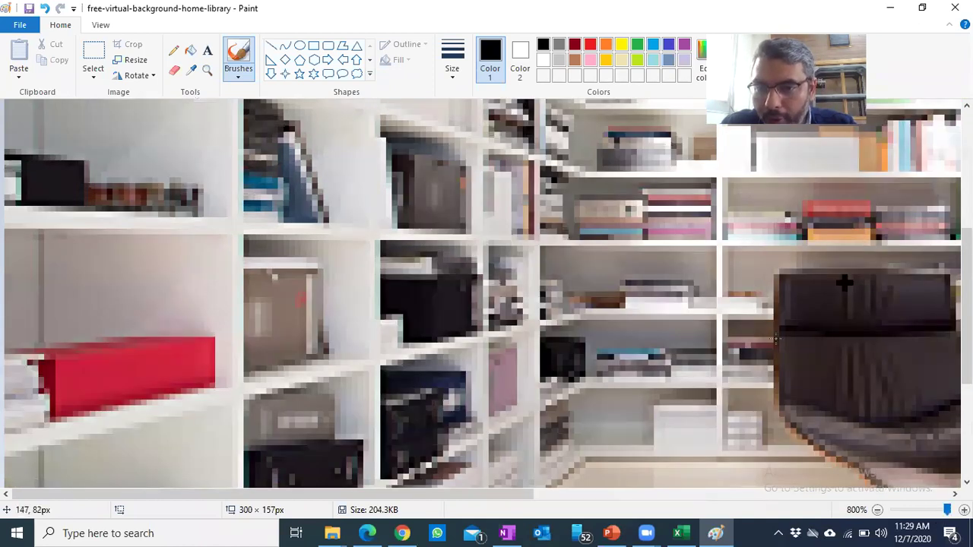
{"action": "scroll", "coordinate": [807, 318], "scroll_direction": "down", "scroll_amount": 3}
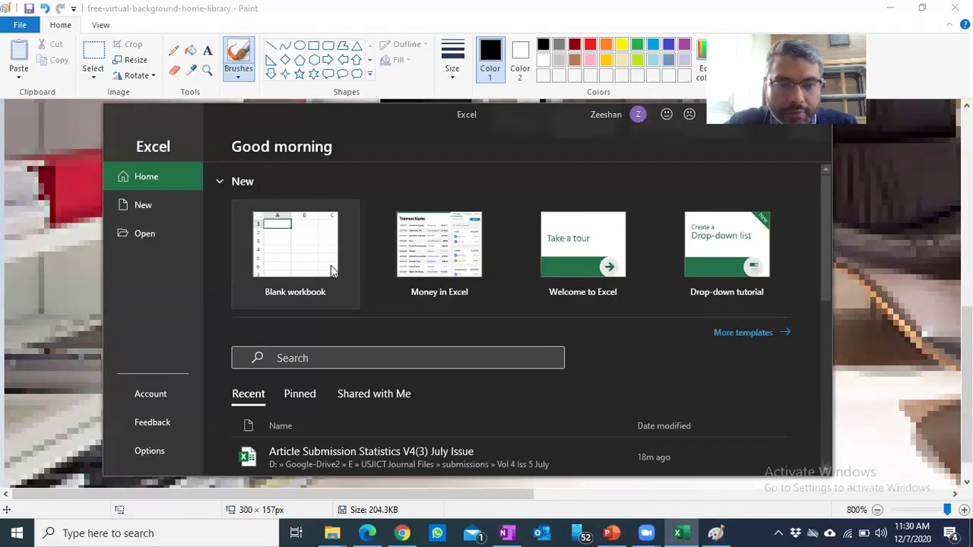
Start a blank workbook, maximise it, and narrow every column to 23 pixels.
{"action": "left_click", "coordinate": [352, 269]}
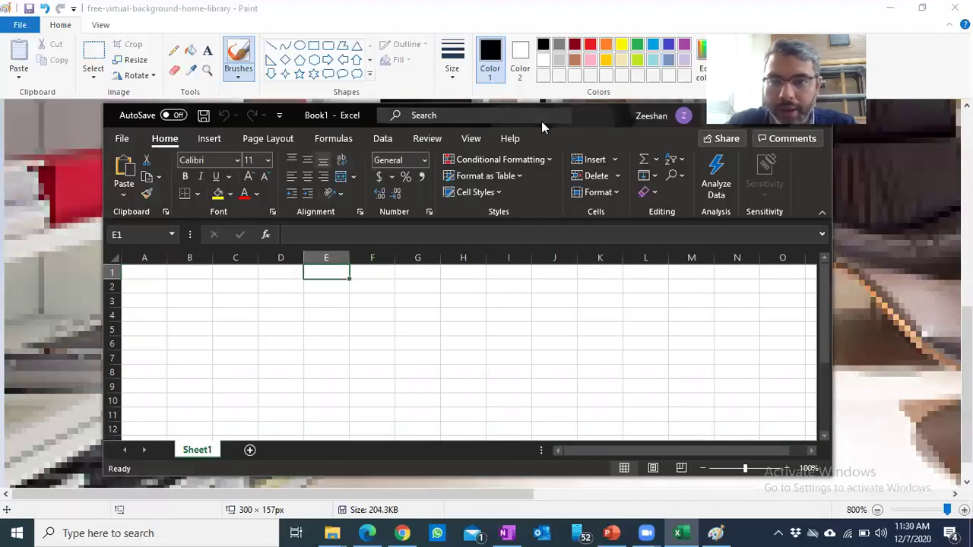
{"action": "double_click", "coordinate": [598, 113]}
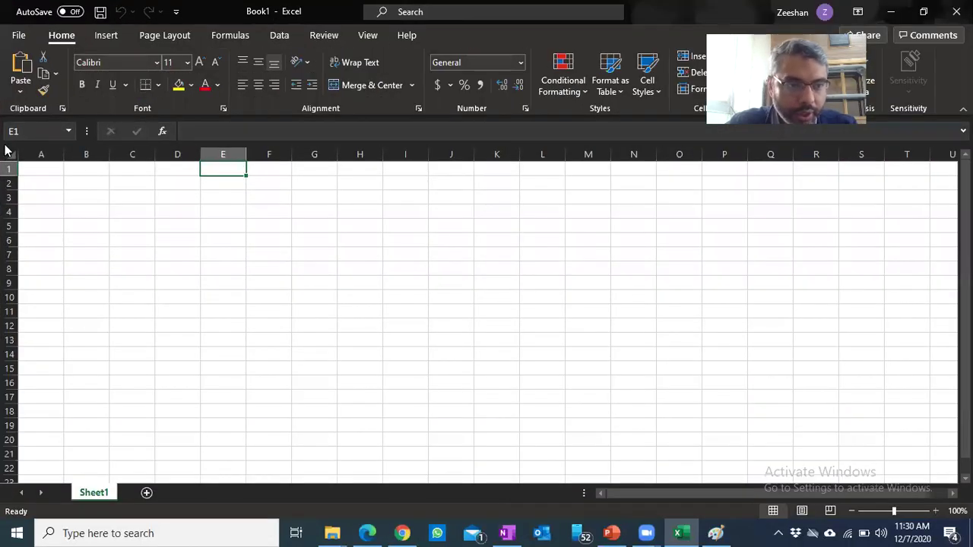
{"action": "left_click", "coordinate": [9, 151]}
{"action": "left_click_drag", "start_coordinate": [52, 152], "coordinate": [34, 152]}
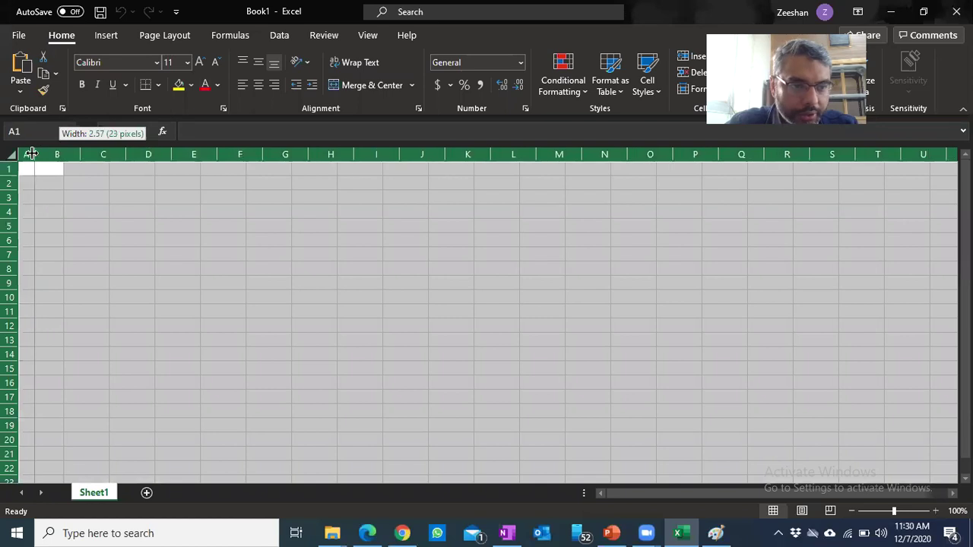
{"action": "left_click", "coordinate": [124, 242]}
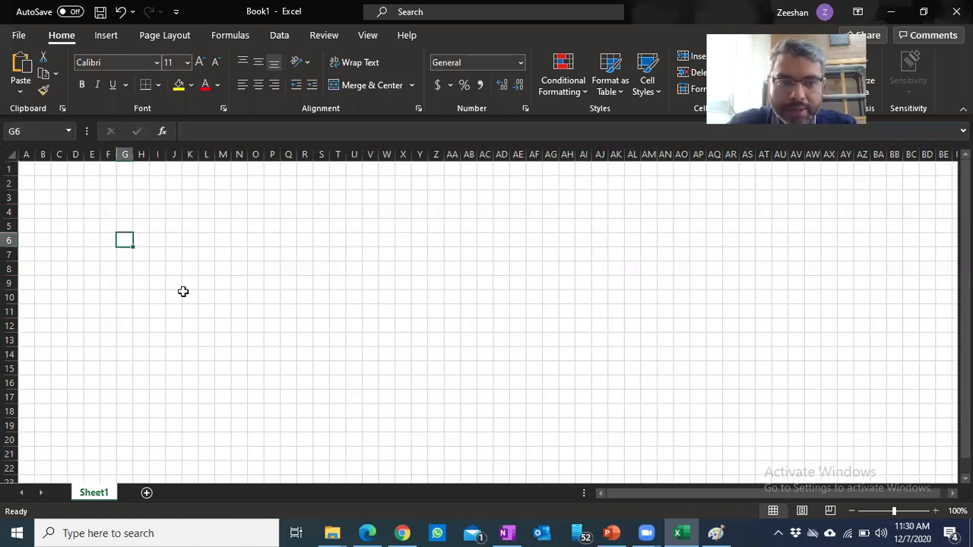
Apply All Borders to every cell of the whole sheet.
{"action": "left_click", "coordinate": [13, 157]}
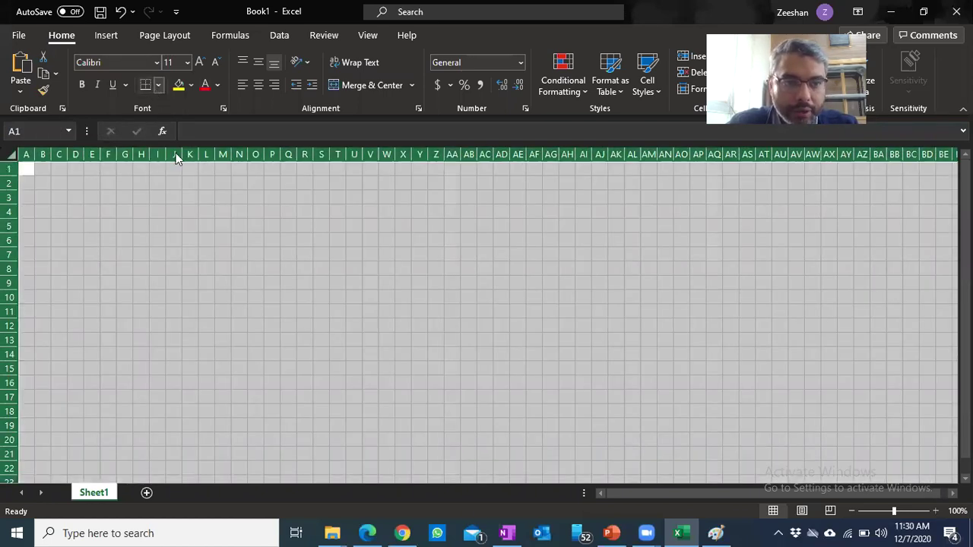
{"action": "left_click", "coordinate": [158, 85]}
{"action": "left_click", "coordinate": [196, 227]}
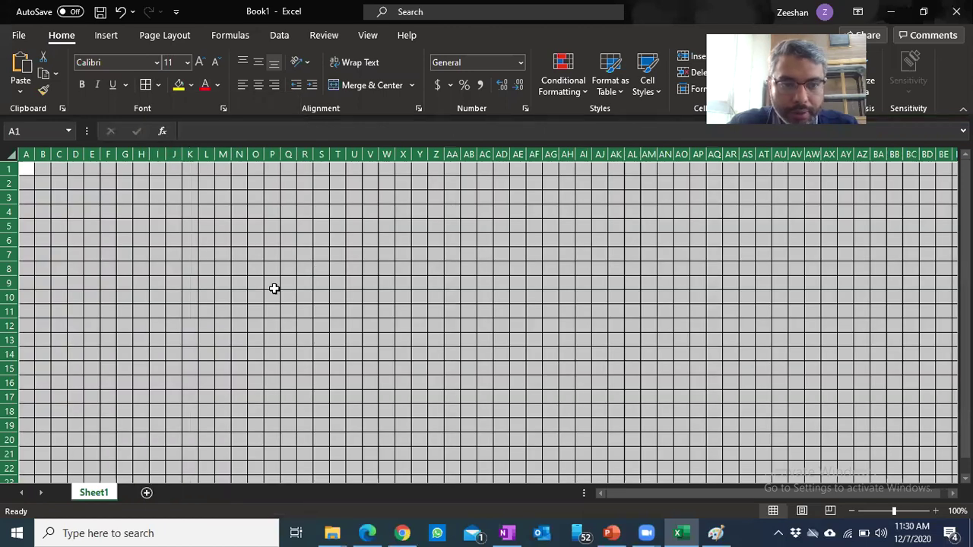
{"action": "left_click", "coordinate": [312, 236]}
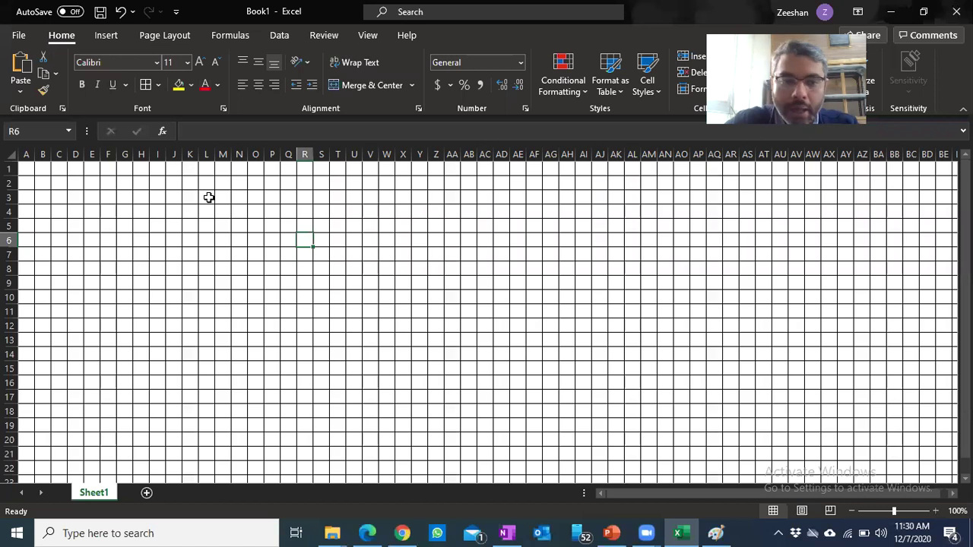
Fill P4 light grey, P5 light orange, Q5 gold, Q4 dark blue, Q6 dark, P6 dark gold.
{"action": "left_click", "coordinate": [287, 226]}
{"action": "left_click", "coordinate": [272, 214]}
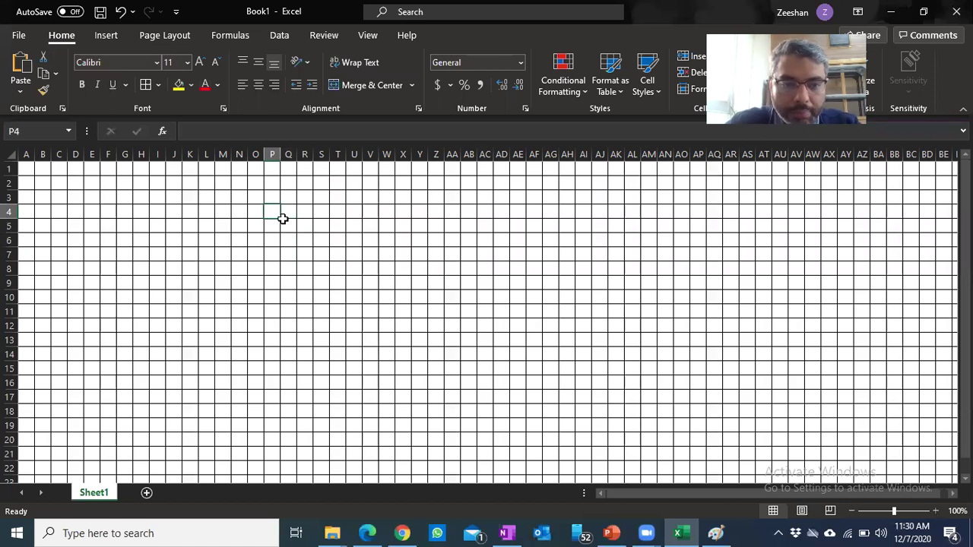
{"action": "left_click", "coordinate": [191, 85]}
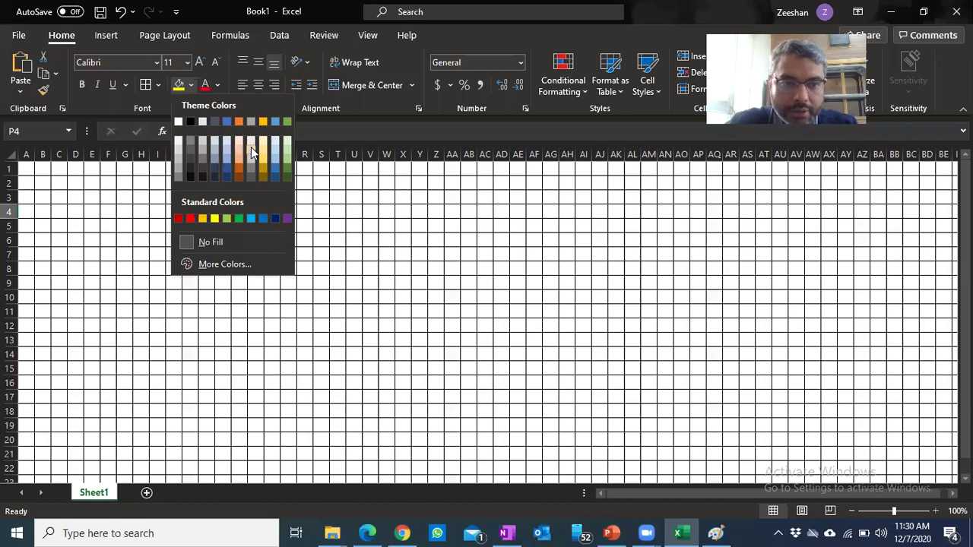
{"action": "left_click", "coordinate": [251, 147]}
{"action": "left_click", "coordinate": [274, 225]}
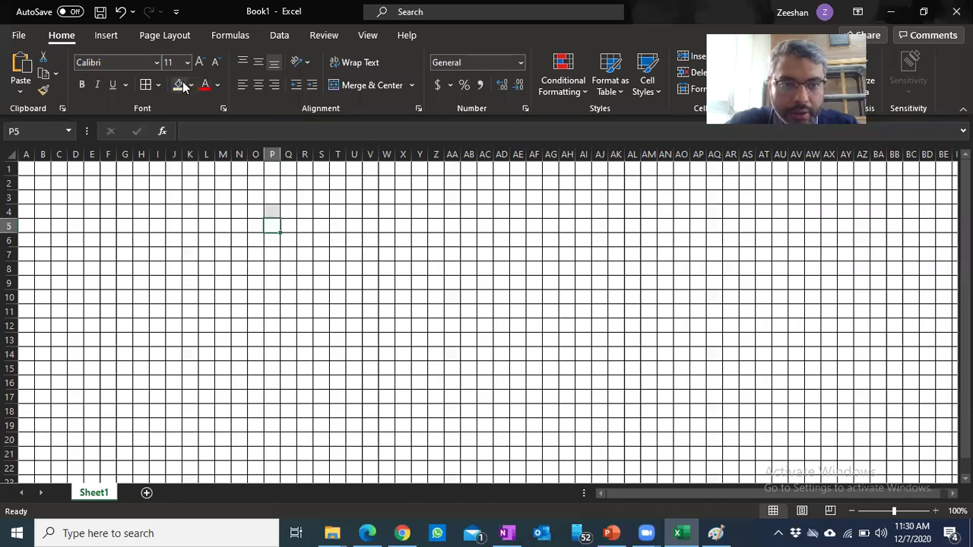
{"action": "left_click", "coordinate": [191, 85]}
{"action": "left_click", "coordinate": [246, 155]}
{"action": "left_click", "coordinate": [290, 225]}
{"action": "left_click", "coordinate": [191, 85]}
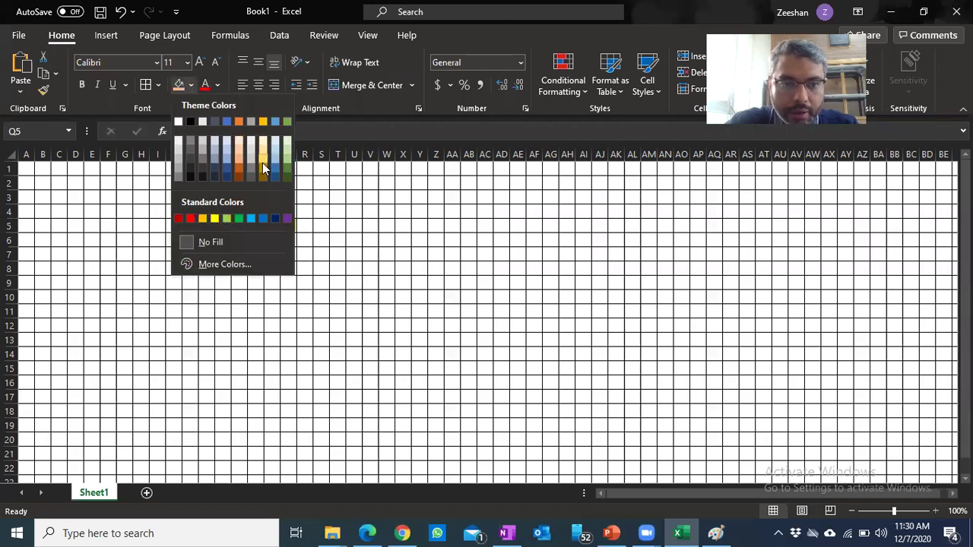
{"action": "left_click", "coordinate": [262, 156]}
{"action": "left_click", "coordinate": [290, 211]}
{"action": "left_click", "coordinate": [190, 85]}
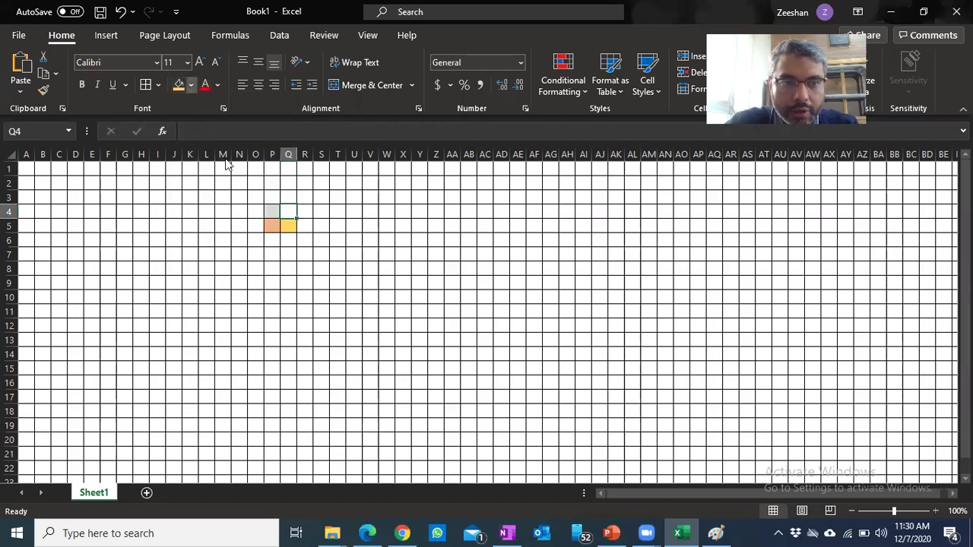
{"action": "left_click", "coordinate": [229, 167]}
{"action": "left_click", "coordinate": [291, 237]}
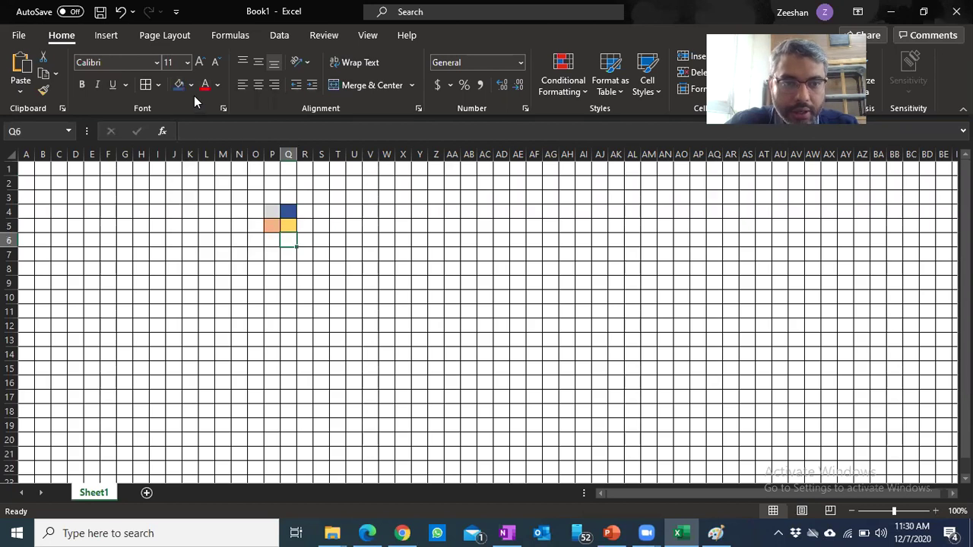
{"action": "left_click", "coordinate": [268, 225]}
{"action": "left_click", "coordinate": [286, 238]}
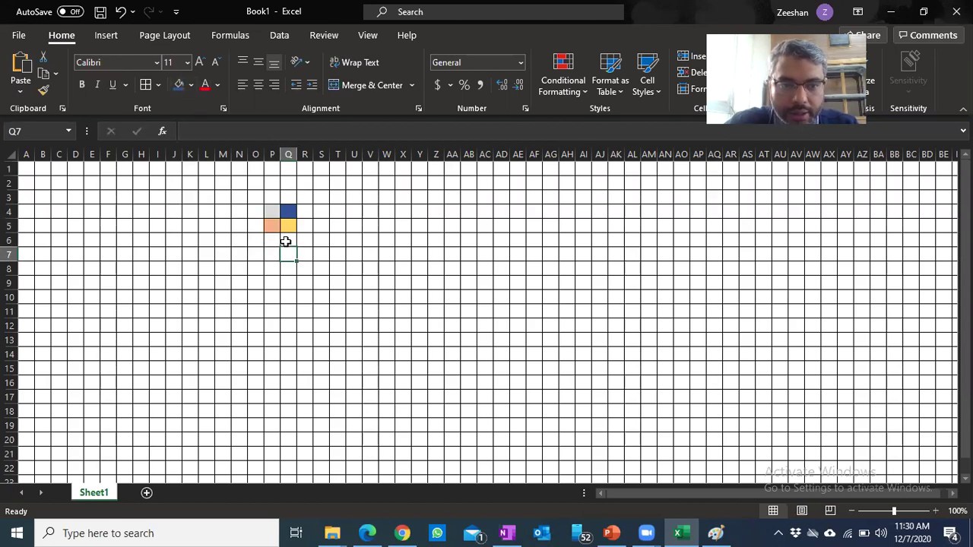
{"action": "left_click", "coordinate": [190, 85]}
{"action": "left_click", "coordinate": [213, 181]}
{"action": "left_click", "coordinate": [269, 242]}
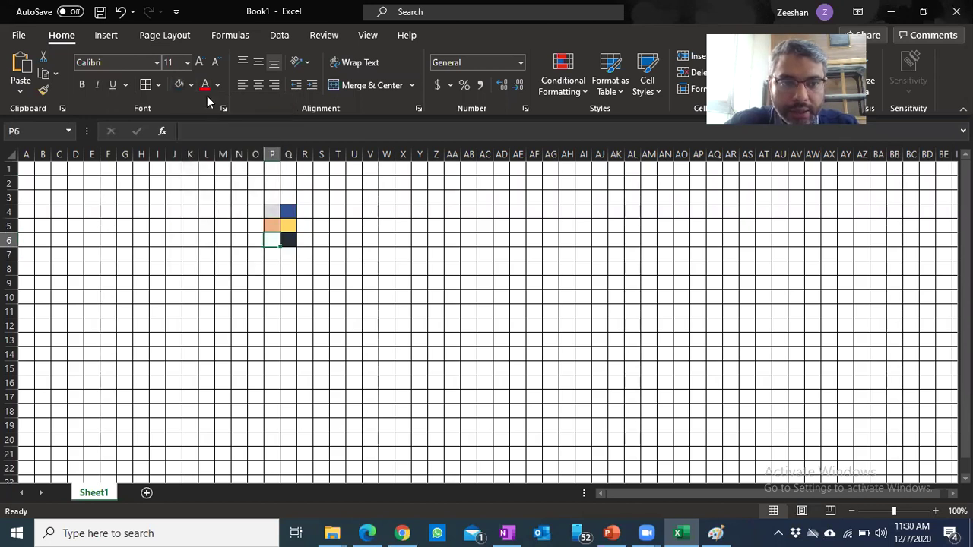
{"action": "left_click", "coordinate": [191, 85]}
{"action": "left_click", "coordinate": [262, 171]}
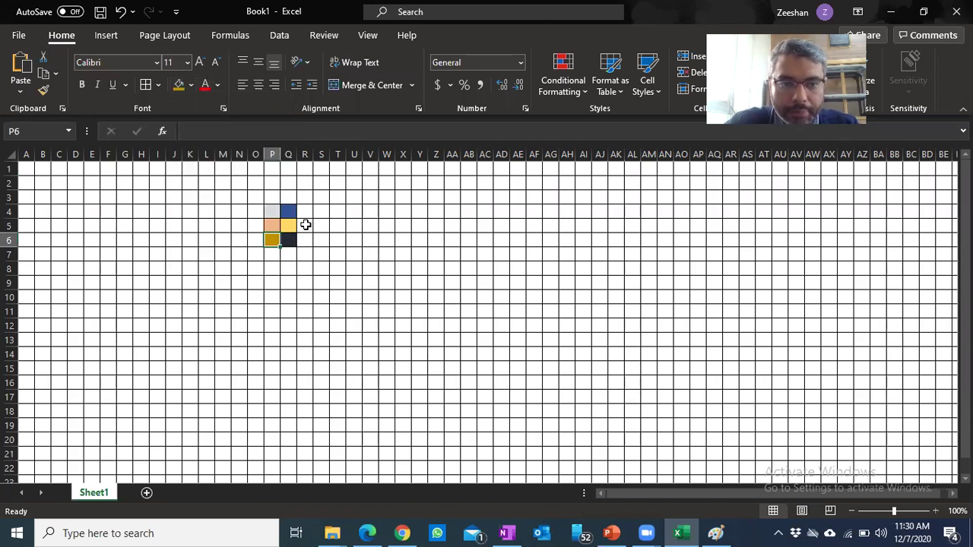
Fill R5 green, R6 light green, R4 light blue, recolour P4 dark blue, and fill O4 dark.
{"action": "left_click", "coordinate": [304, 226]}
{"action": "left_click", "coordinate": [191, 85]}
{"action": "left_click", "coordinate": [287, 170]}
{"action": "left_click", "coordinate": [304, 241]}
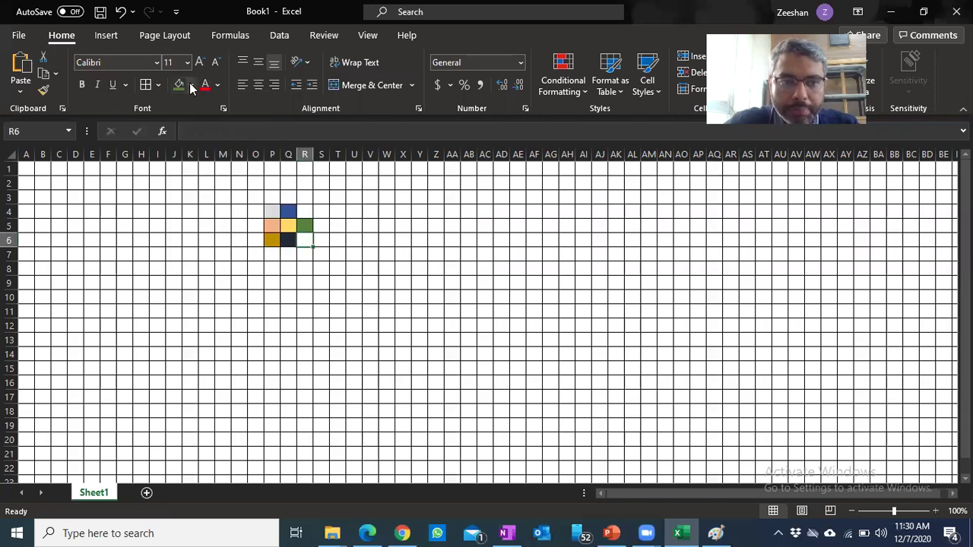
{"action": "left_click", "coordinate": [190, 85]}
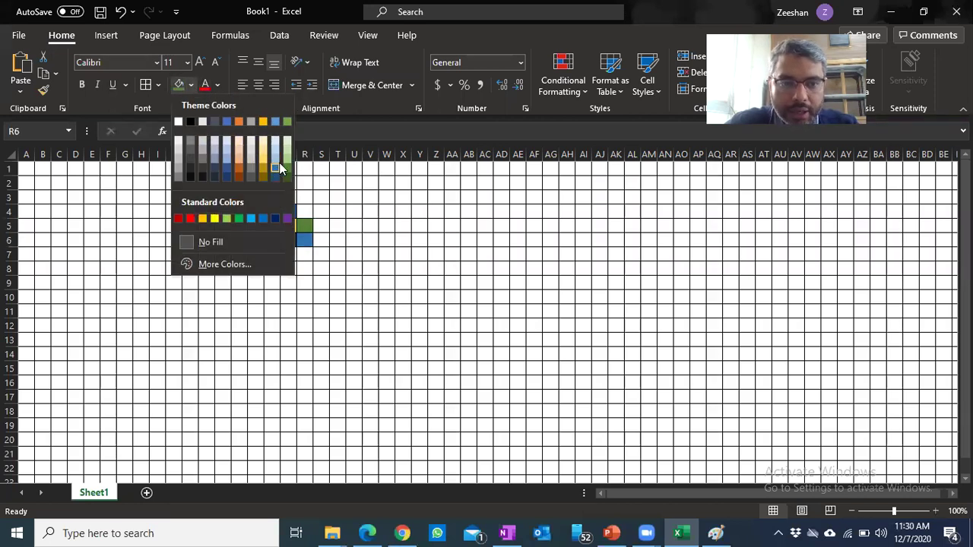
{"action": "left_click", "coordinate": [287, 159]}
{"action": "left_click", "coordinate": [305, 211]}
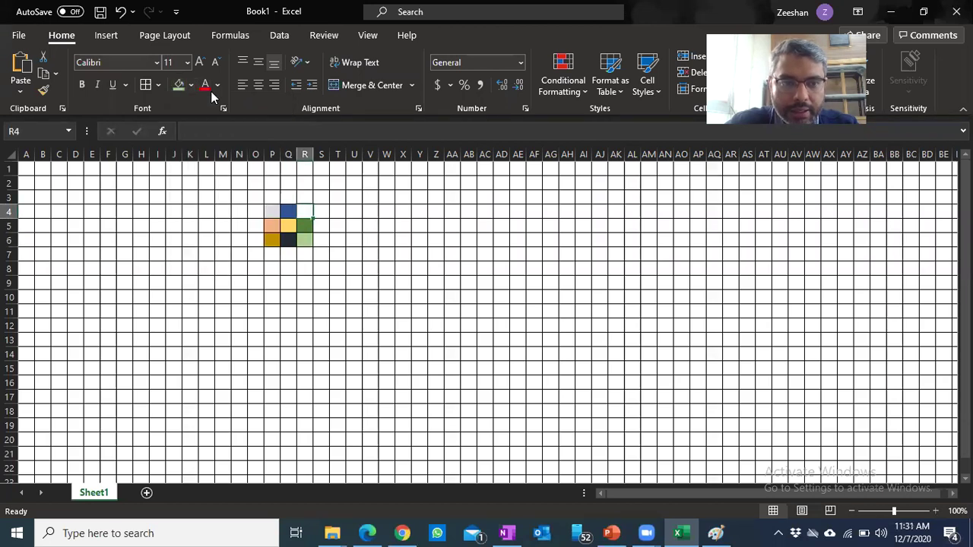
{"action": "left_click", "coordinate": [190, 85]}
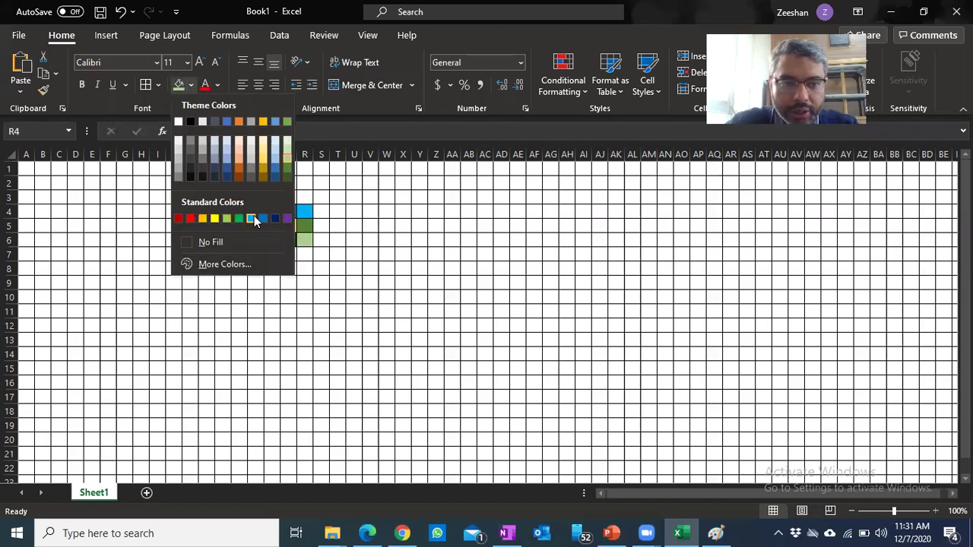
{"action": "left_click", "coordinate": [251, 218]}
{"action": "left_click", "coordinate": [270, 211]}
{"action": "left_click", "coordinate": [191, 85]}
{"action": "left_click", "coordinate": [278, 218]}
{"action": "left_click", "coordinate": [255, 212]}
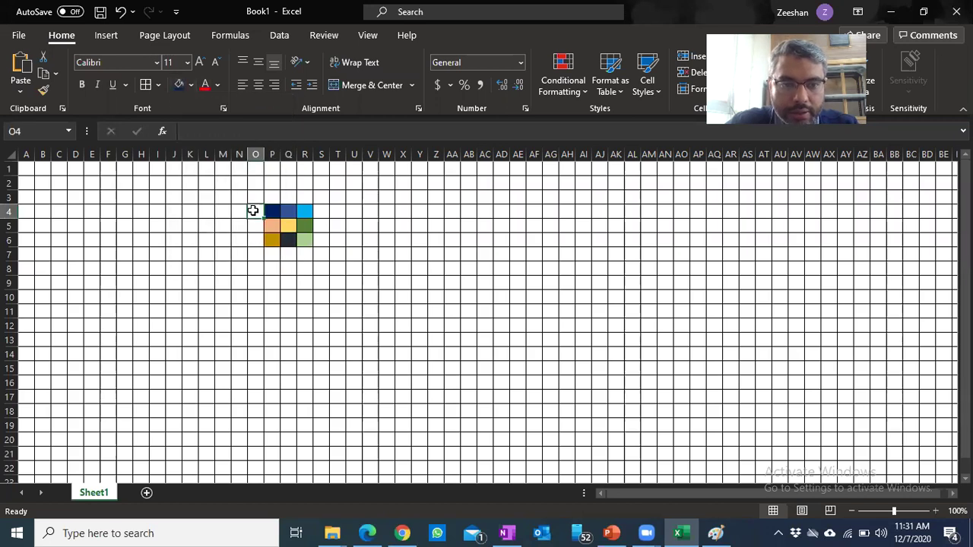
{"action": "left_click", "coordinate": [191, 85]}
{"action": "left_click", "coordinate": [213, 178]}
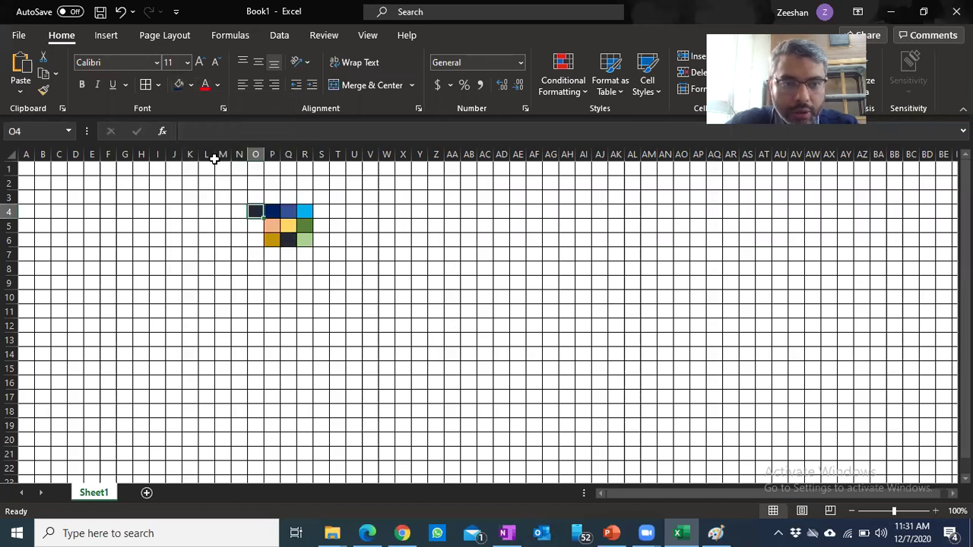
Fill O5 and O6 light blue, then select the coloured block O4:R6.
{"action": "left_click", "coordinate": [191, 86]}
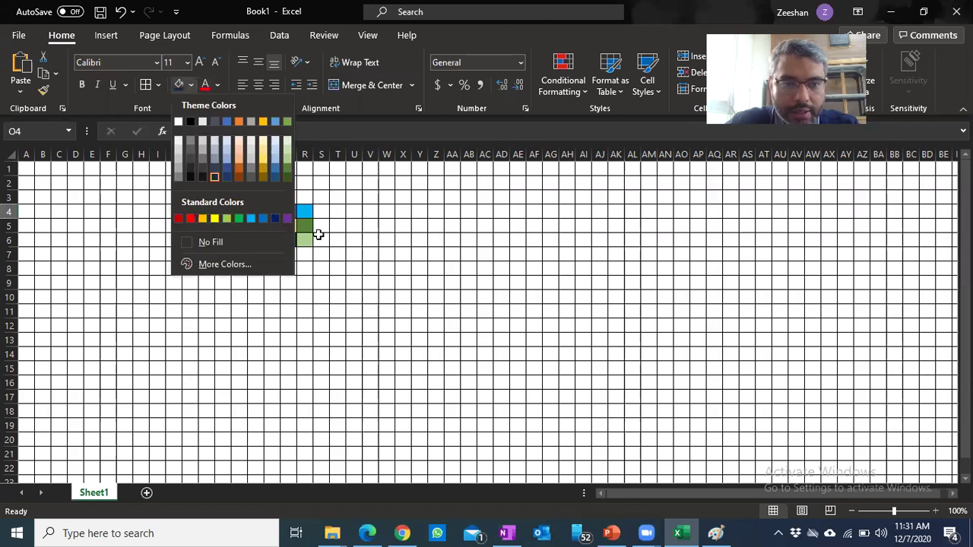
{"action": "left_click", "coordinate": [255, 224]}
{"action": "left_click", "coordinate": [256, 226]}
{"action": "left_click", "coordinate": [191, 85]}
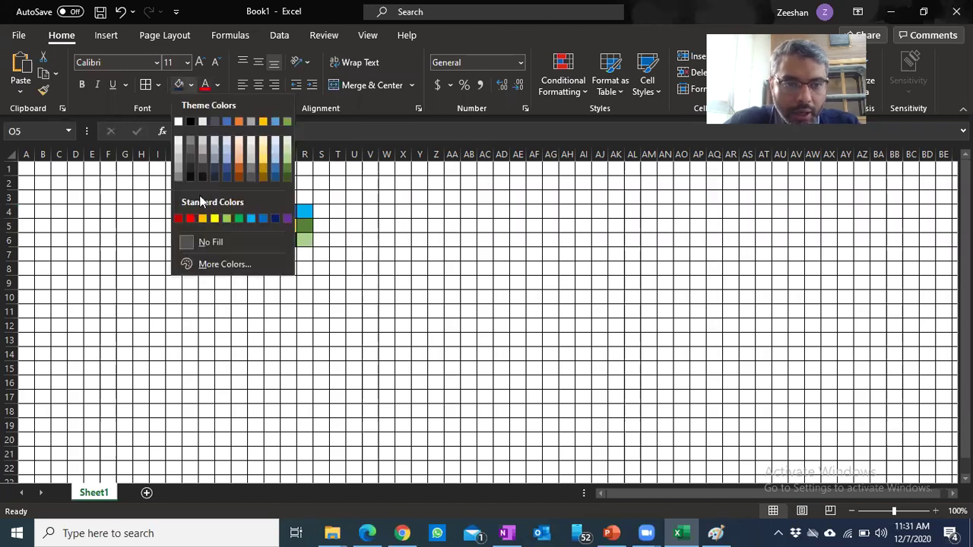
{"action": "left_click", "coordinate": [190, 218]}
{"action": "left_click", "coordinate": [256, 242]}
{"action": "left_click", "coordinate": [191, 85]}
{"action": "left_click", "coordinate": [386, 257]}
{"action": "left_click", "coordinate": [256, 226]}
{"action": "left_click", "coordinate": [191, 86]}
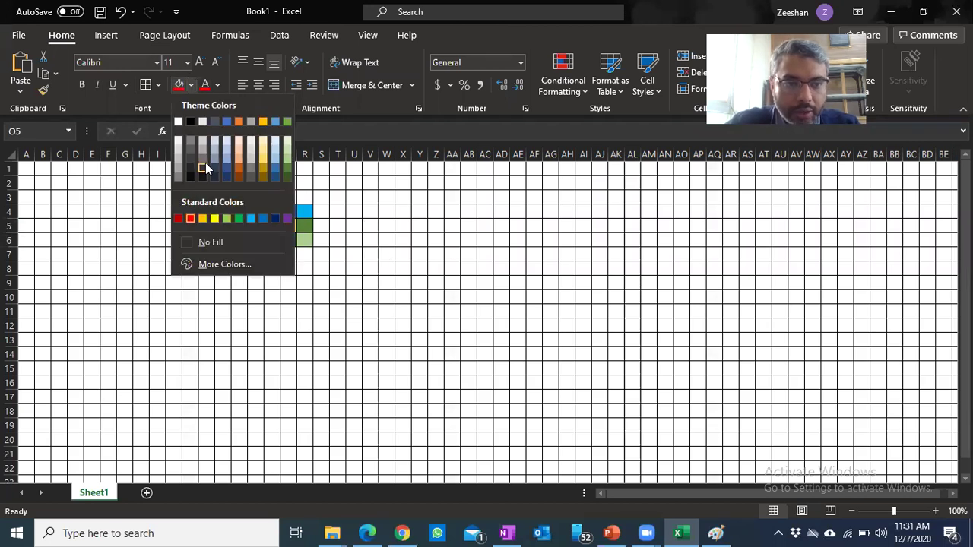
{"action": "left_click", "coordinate": [226, 166]}
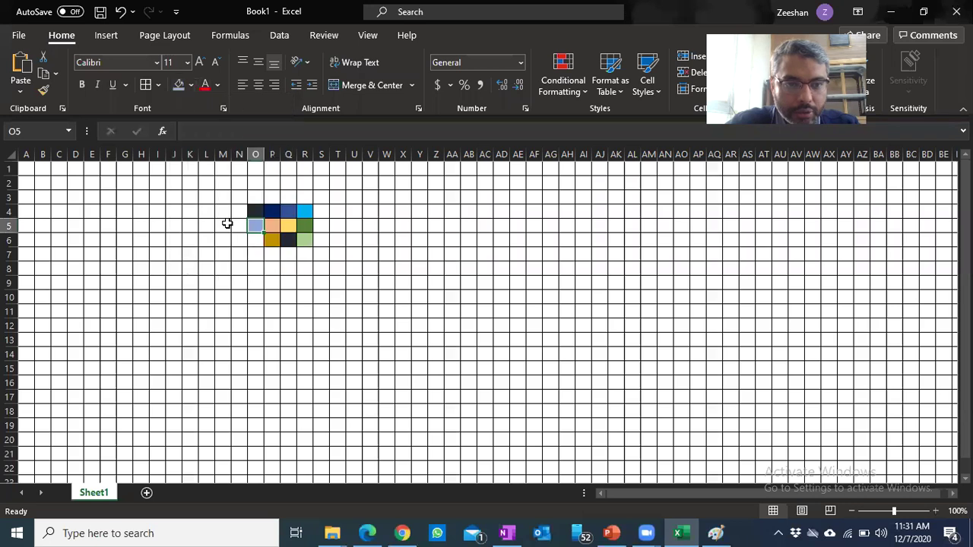
{"action": "left_click", "coordinate": [259, 242]}
{"action": "left_click", "coordinate": [191, 85]}
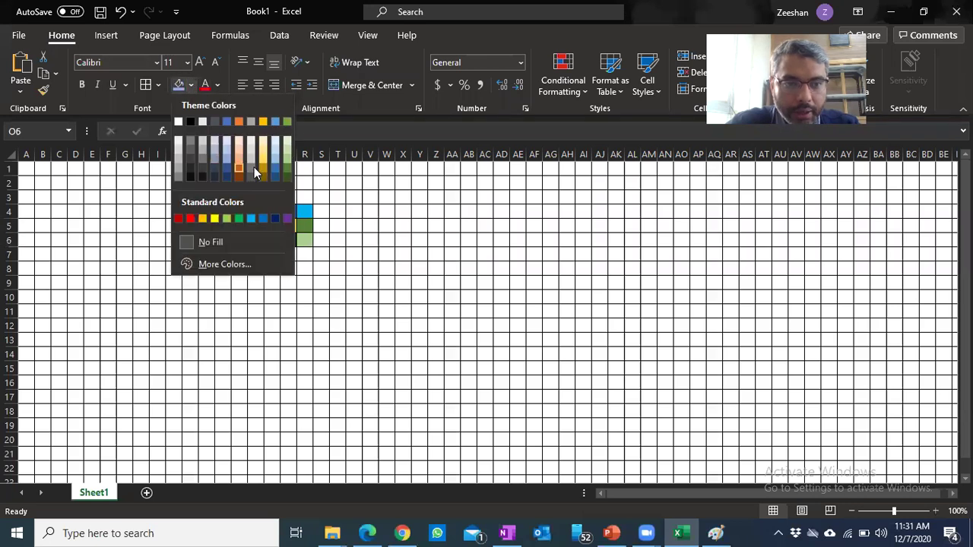
{"action": "left_click", "coordinate": [227, 151]}
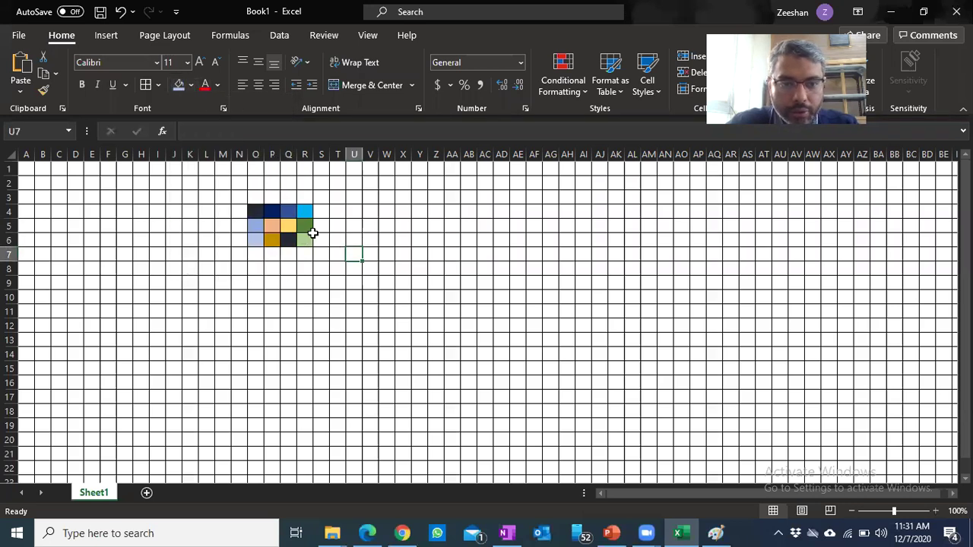
{"action": "scroll", "coordinate": [284, 245], "scroll_direction": "up", "scroll_amount": 5, "text": "ctrl"}
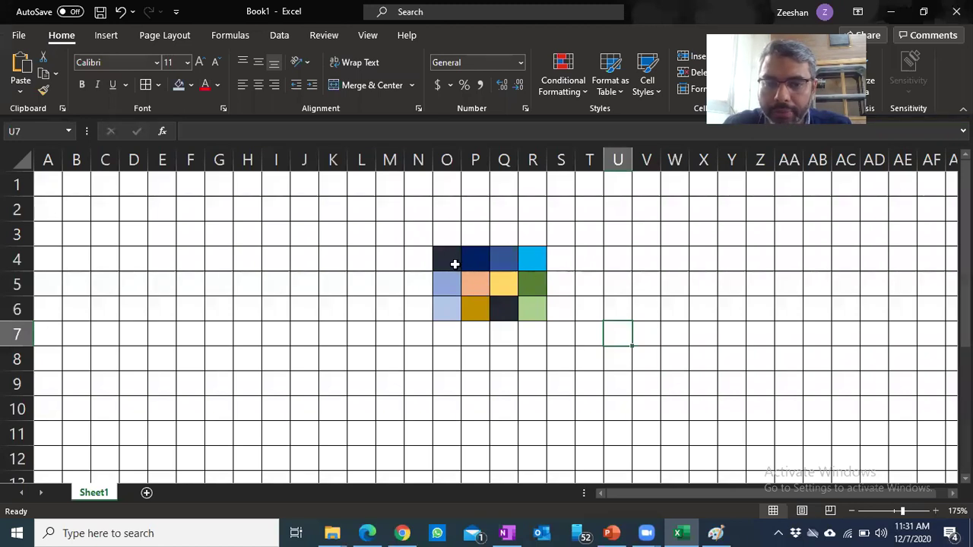
{"action": "left_click_drag", "start_coordinate": [455, 264], "coordinate": [532, 313]}
Copy the colour block and paste it at O7, S4, S7, K4 and K7.
{"action": "key", "text": "ctrl+c"}
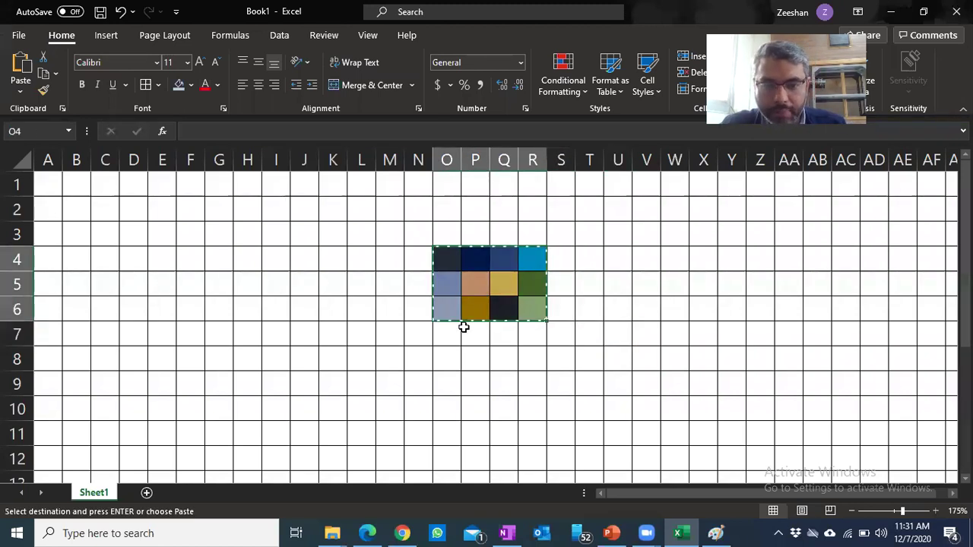
{"action": "left_click", "coordinate": [457, 332]}
{"action": "key", "text": "ctrl+v"}
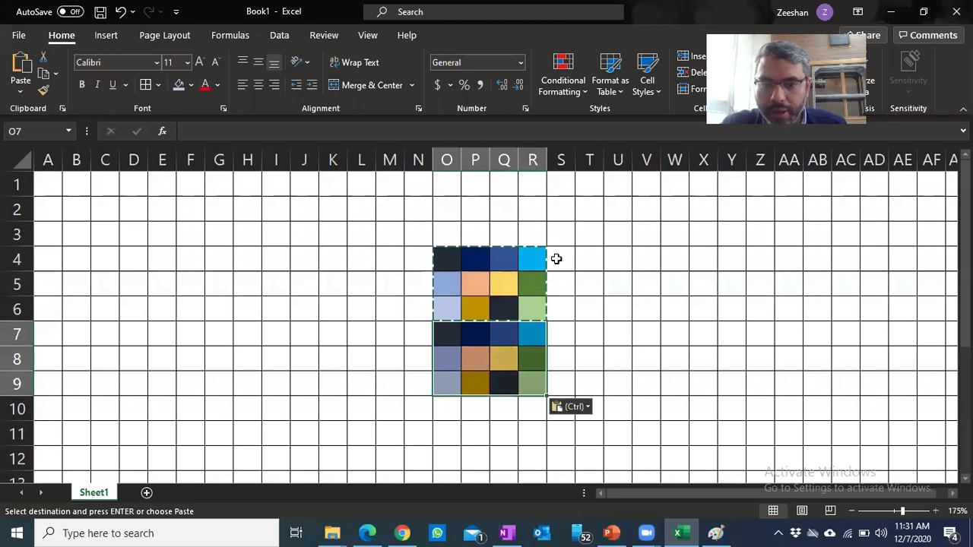
{"action": "left_click", "coordinate": [557, 260]}
{"action": "key", "text": "ctrl+v"}
{"action": "left_click", "coordinate": [558, 333]}
{"action": "key", "text": "ctrl+v"}
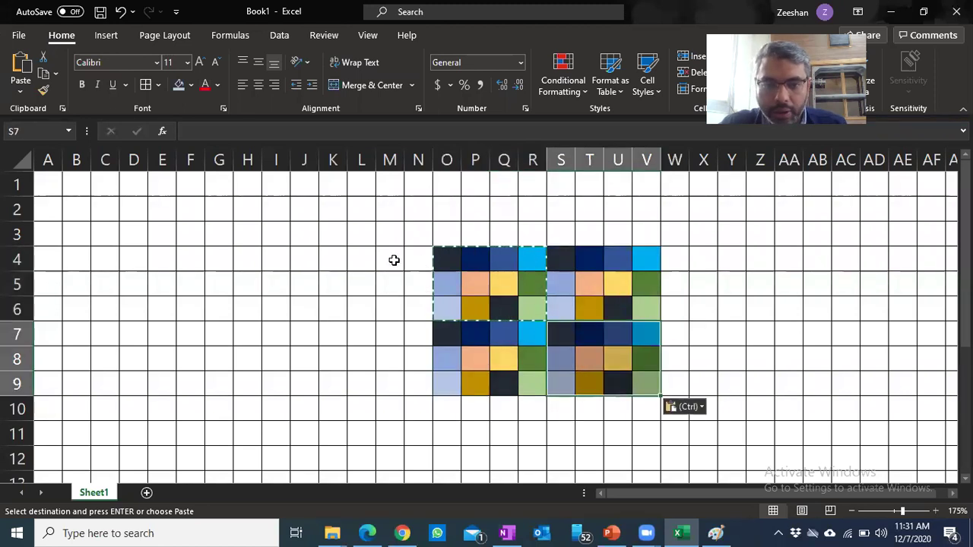
{"action": "left_click", "coordinate": [331, 259]}
{"action": "key", "text": "ctrl+v"}
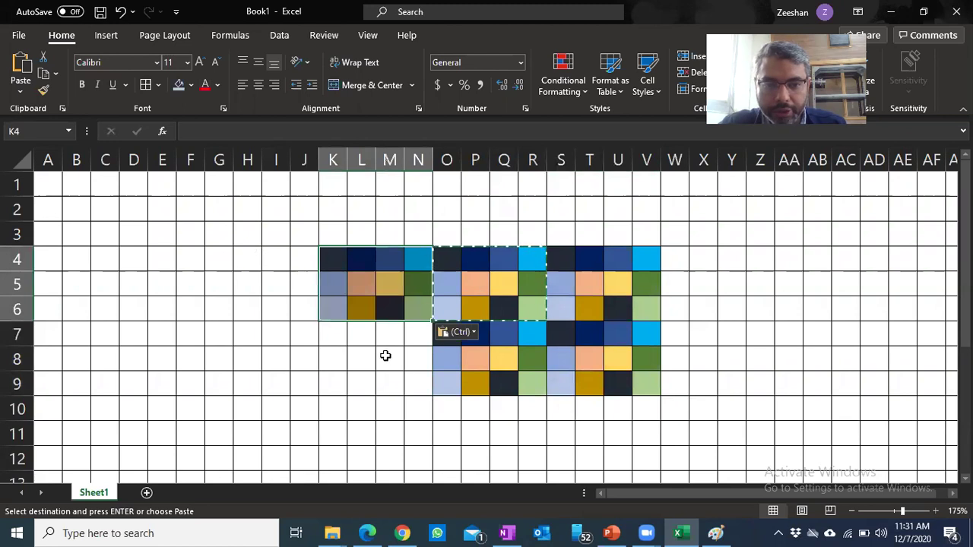
{"action": "left_click", "coordinate": [342, 338]}
{"action": "key", "text": "ctrl+v"}
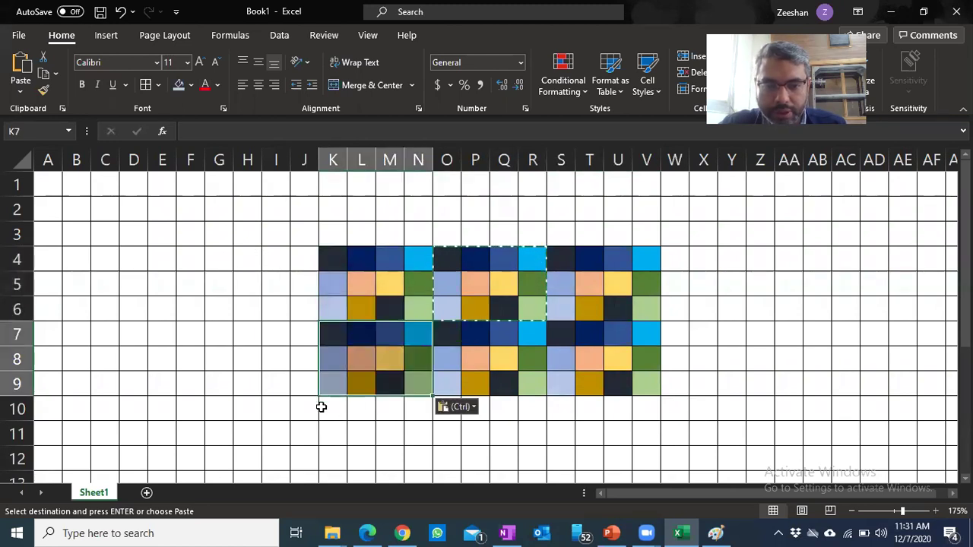
Paste the colour block at K10, O10 and S10 to complete the K4:V12 grid.
{"action": "left_click", "coordinate": [323, 408]}
{"action": "key", "text": "ctrl+v"}
{"action": "left_click", "coordinate": [447, 412]}
{"action": "key", "text": "ctrl+v"}
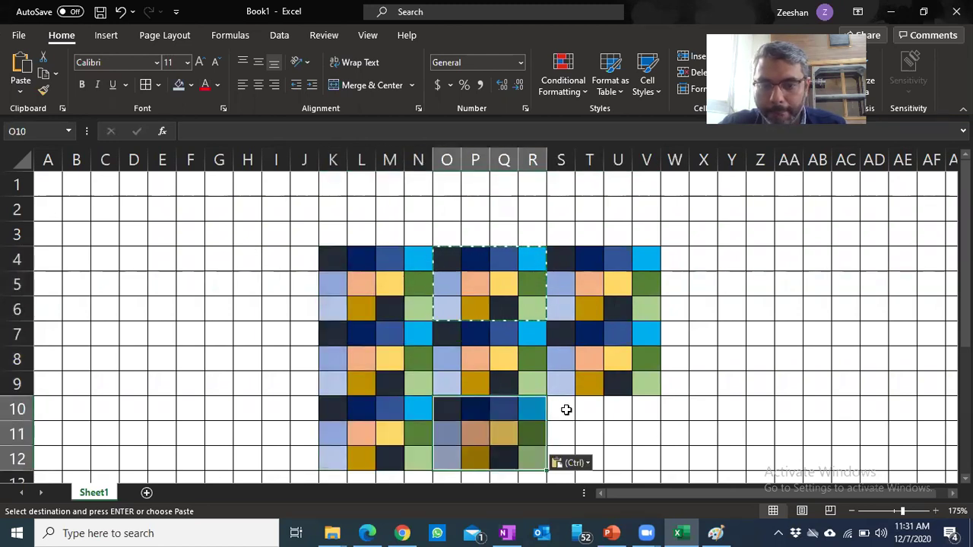
{"action": "left_click", "coordinate": [567, 410]}
{"action": "key", "text": "ctrl+v"}
Inspect the finished pattern, then select the 8-by-8 area K4:R11.
{"action": "scroll", "coordinate": [568, 382], "scroll_direction": "down", "scroll_amount": 1}
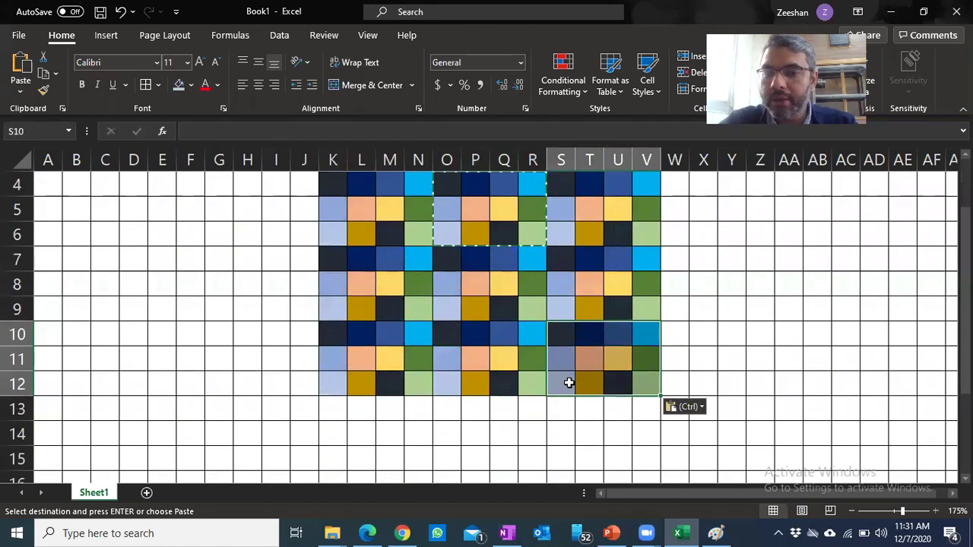
{"action": "left_click", "coordinate": [696, 242]}
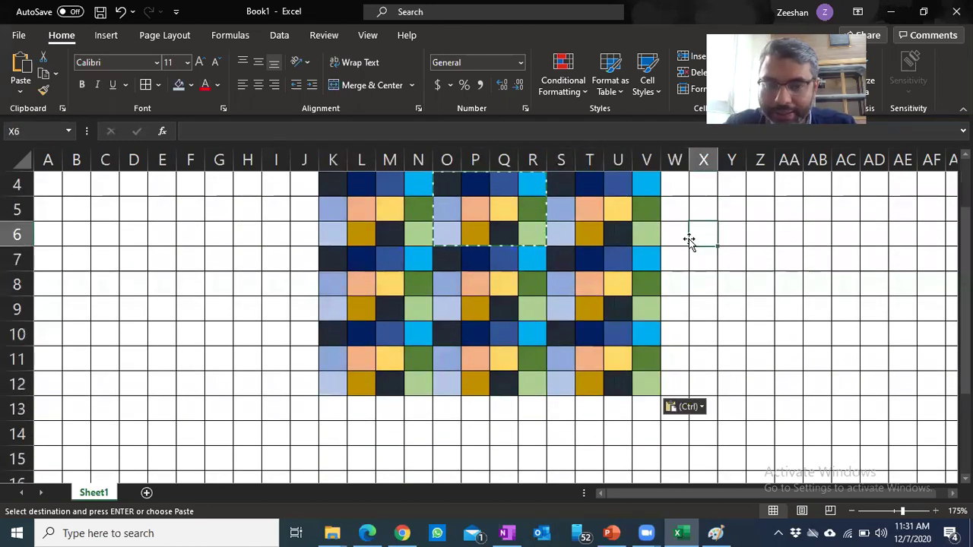
{"action": "scroll", "coordinate": [458, 267], "scroll_direction": "up", "scroll_amount": 1}
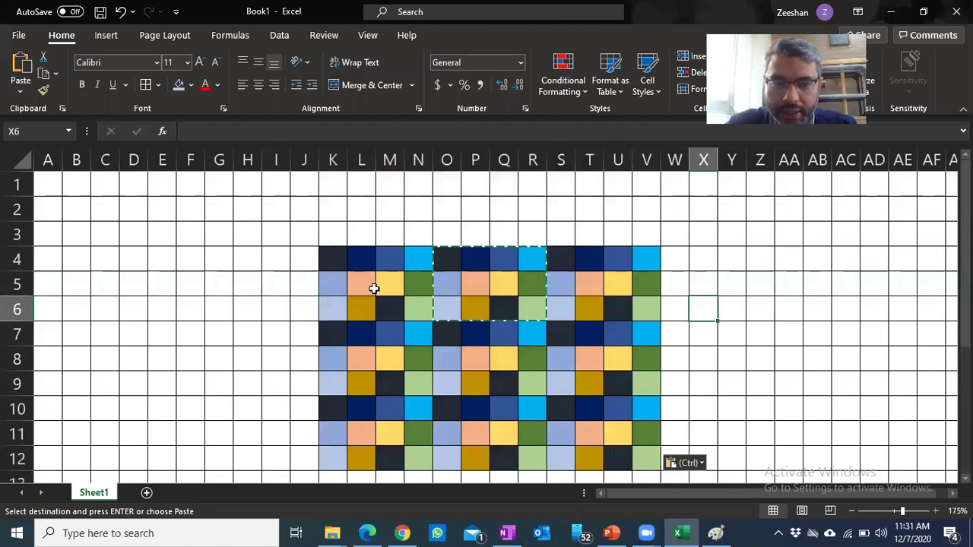
{"action": "left_click", "coordinate": [369, 288]}
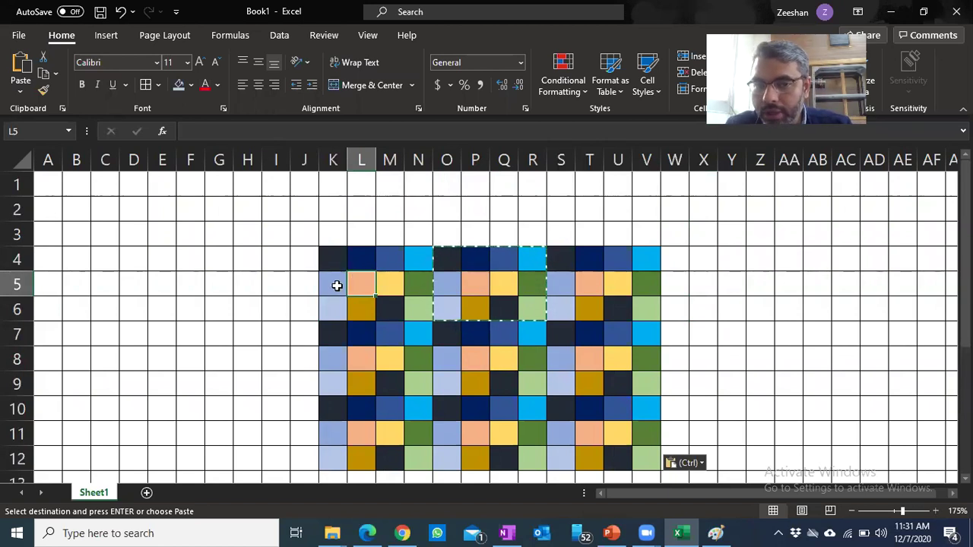
{"action": "left_click", "coordinate": [291, 292]}
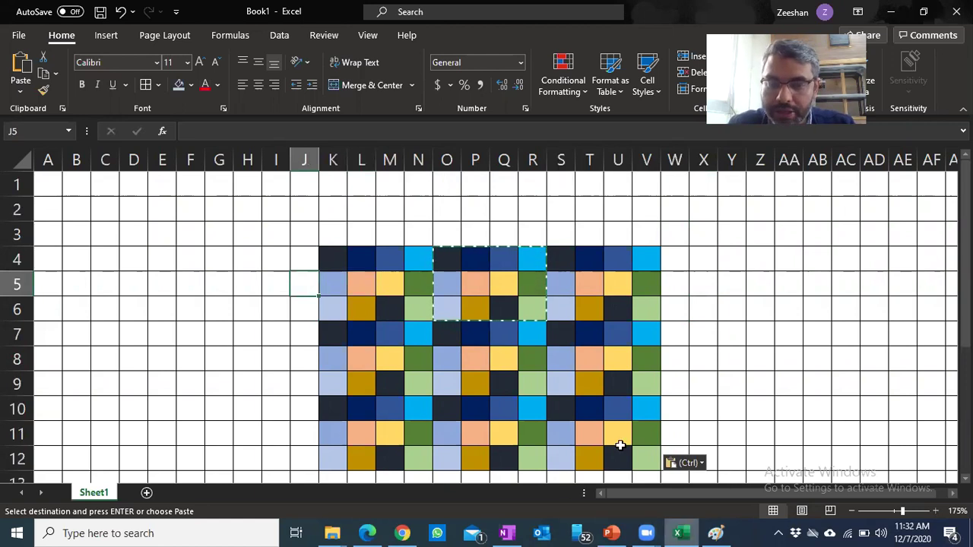
{"action": "scroll", "coordinate": [441, 356], "scroll_direction": "down", "scroll_amount": 1}
{"action": "scroll", "coordinate": [426, 342], "scroll_direction": "up", "scroll_amount": 1}
{"action": "mouse_move", "coordinate": [338, 255]}
{"action": "left_mouse_down"}
{"action": "mouse_move", "coordinate": [334, 432]}
{"action": "mouse_move", "coordinate": [540, 431]}
{"action": "left_mouse_up"}
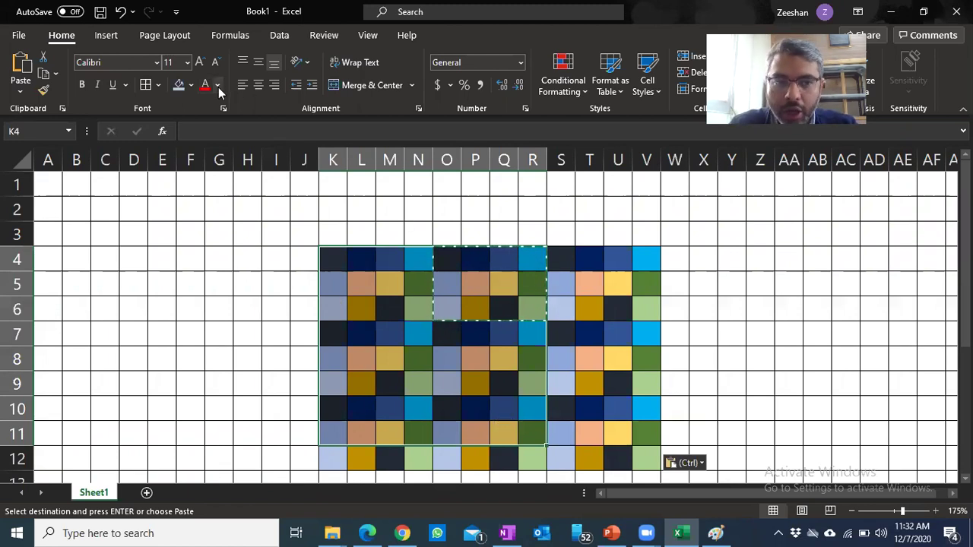
Fill K4:R11 with dark blue and deselect to view the solid block.
{"action": "left_click", "coordinate": [191, 84]}
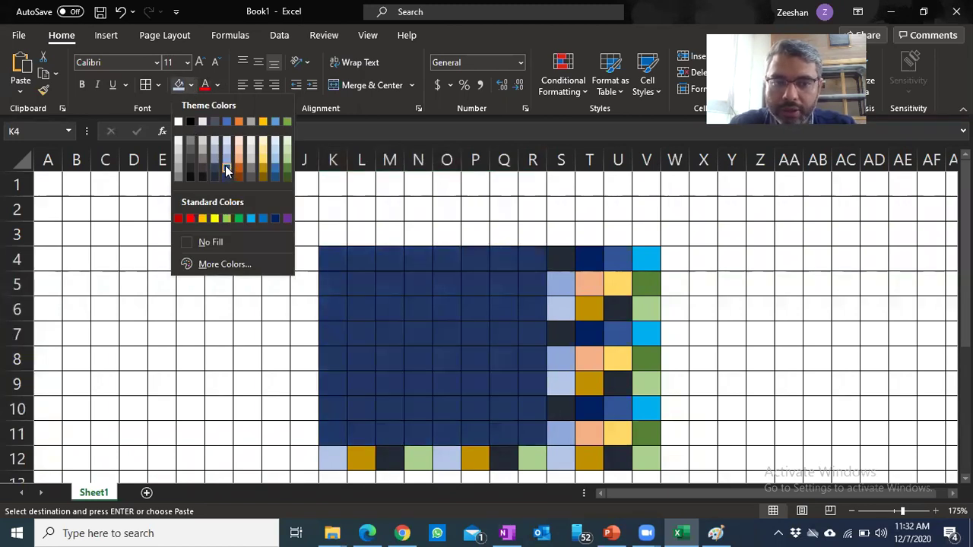
{"action": "left_click", "coordinate": [227, 177]}
{"action": "scroll", "coordinate": [817, 386], "scroll_direction": "down", "scroll_amount": 1}
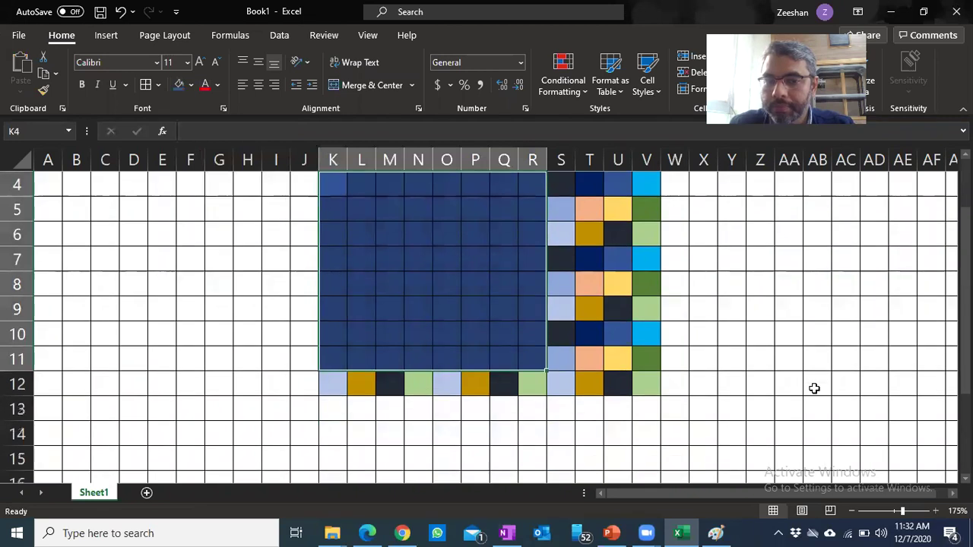
{"action": "left_click", "coordinate": [811, 381]}
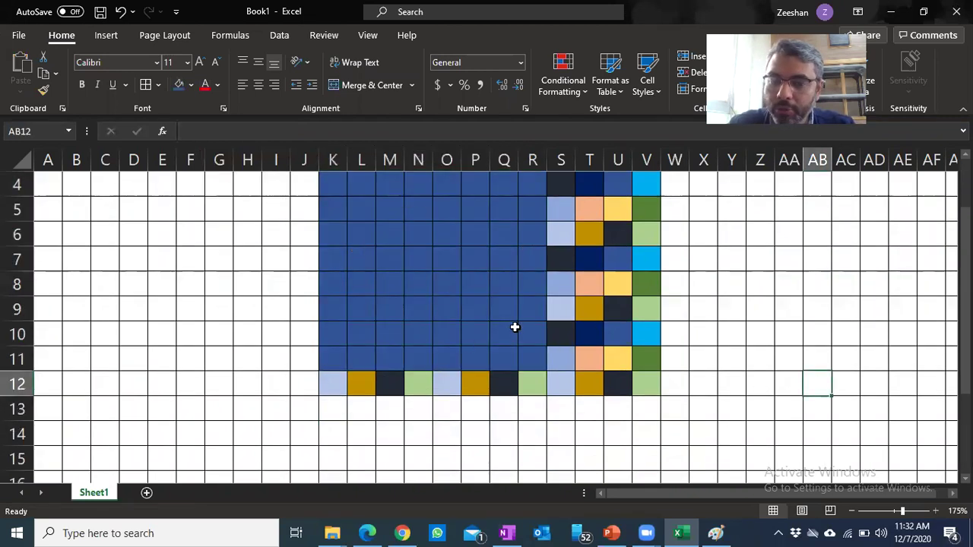
Reselect the blue 8-by-8 block K4:R11, then pick cell E4.
{"action": "scroll", "coordinate": [529, 357], "scroll_direction": "up", "scroll_amount": 1}
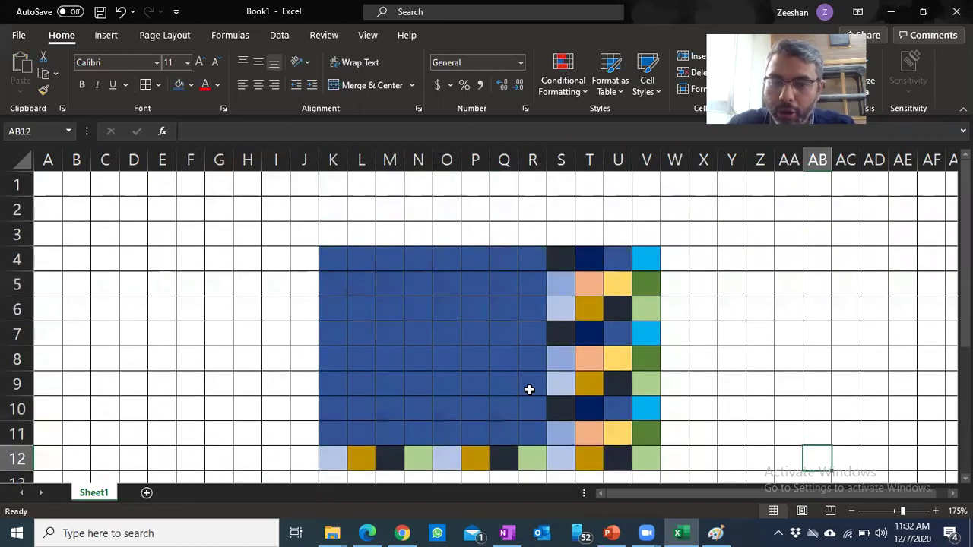
{"action": "left_click_drag", "start_coordinate": [537, 429], "coordinate": [337, 267]}
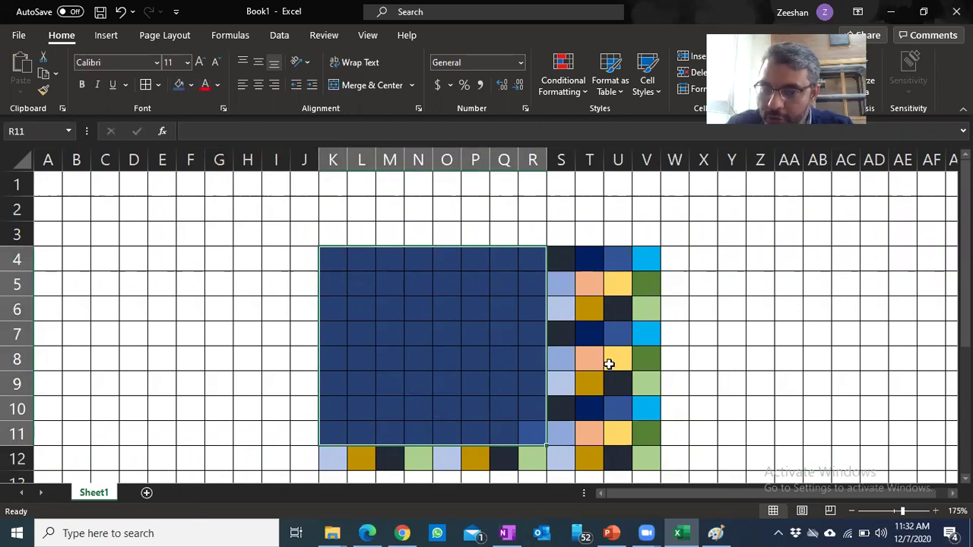
{"action": "left_click_drag", "start_coordinate": [528, 428], "coordinate": [329, 257]}
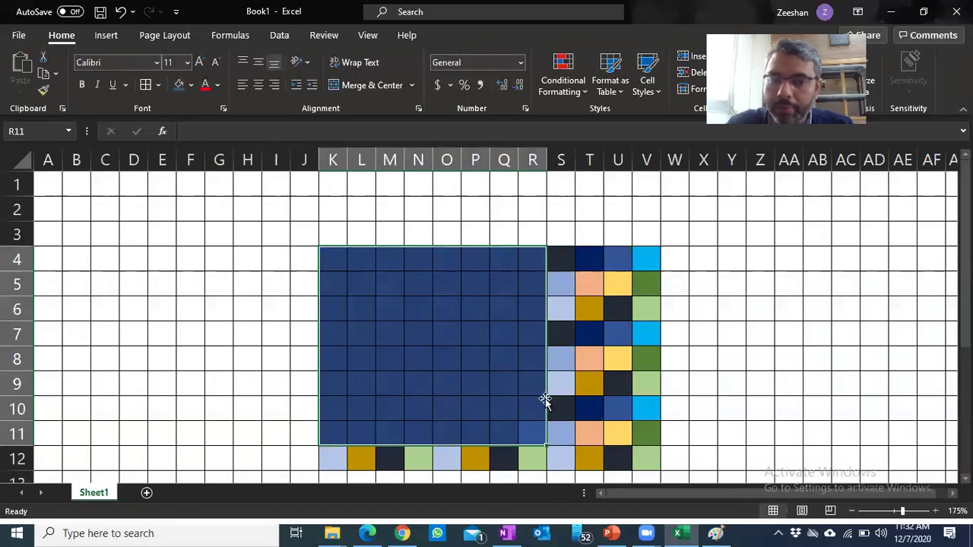
{"action": "left_click", "coordinate": [158, 267]}
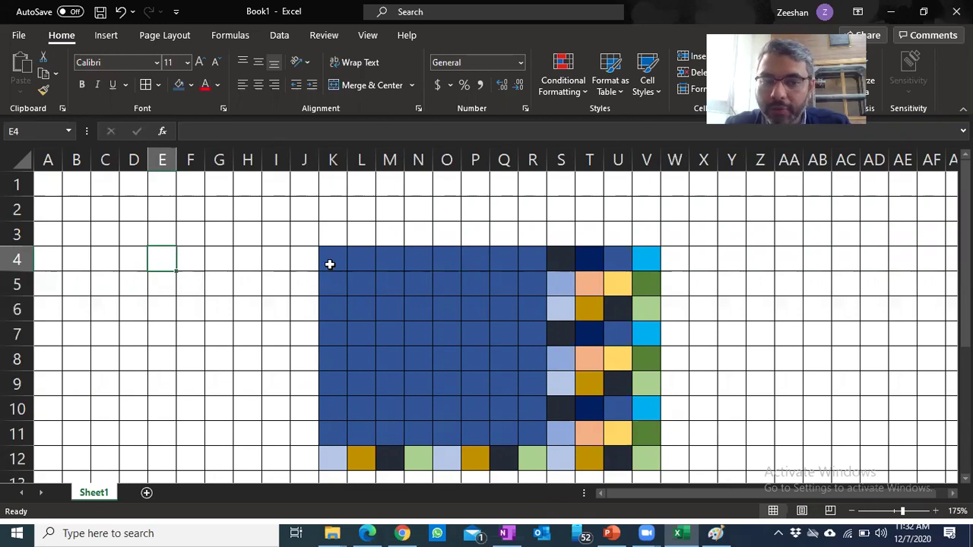
{"action": "left_click_drag", "start_coordinate": [329, 264], "coordinate": [532, 430]}
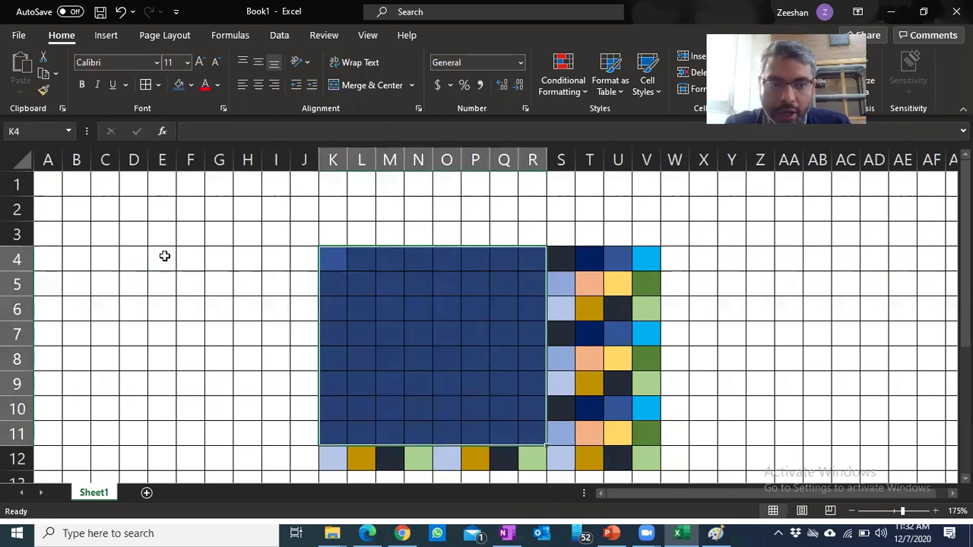
{"action": "left_click", "coordinate": [168, 258]}
Type the notes '8x8 =64' in E4 and '64*3' in F5.
{"action": "type", "text": "8x8 =64"}
{"action": "key", "text": "Tab"}
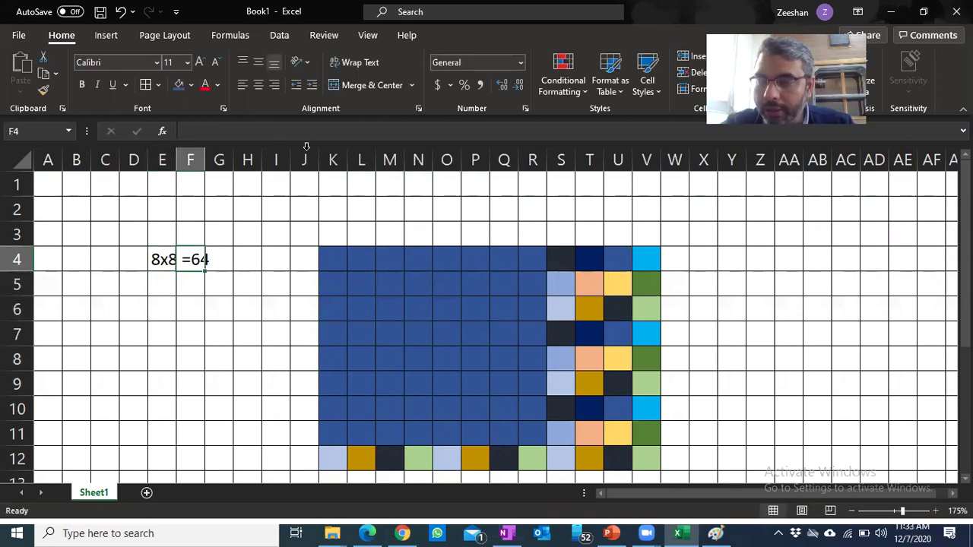
{"action": "left_click", "coordinate": [185, 286]}
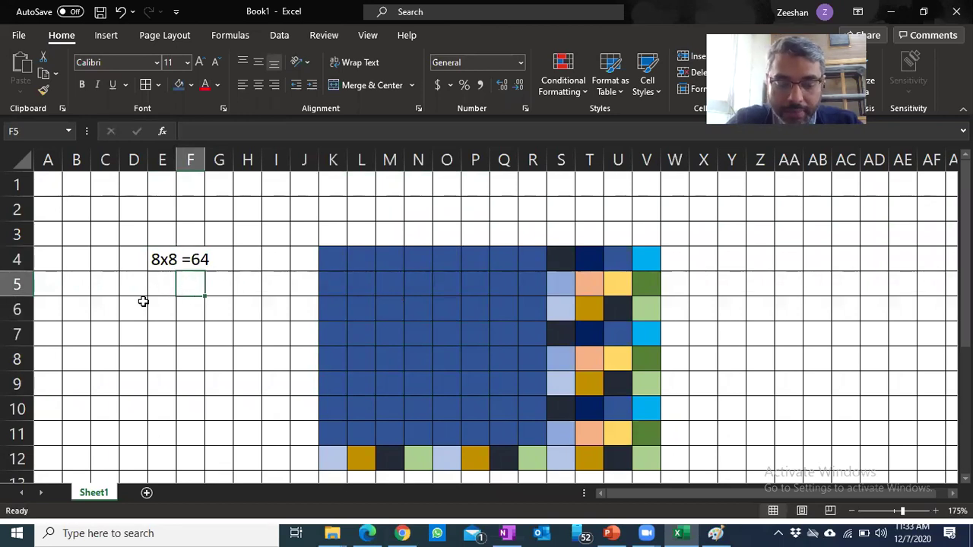
{"action": "type", "text": "64"}
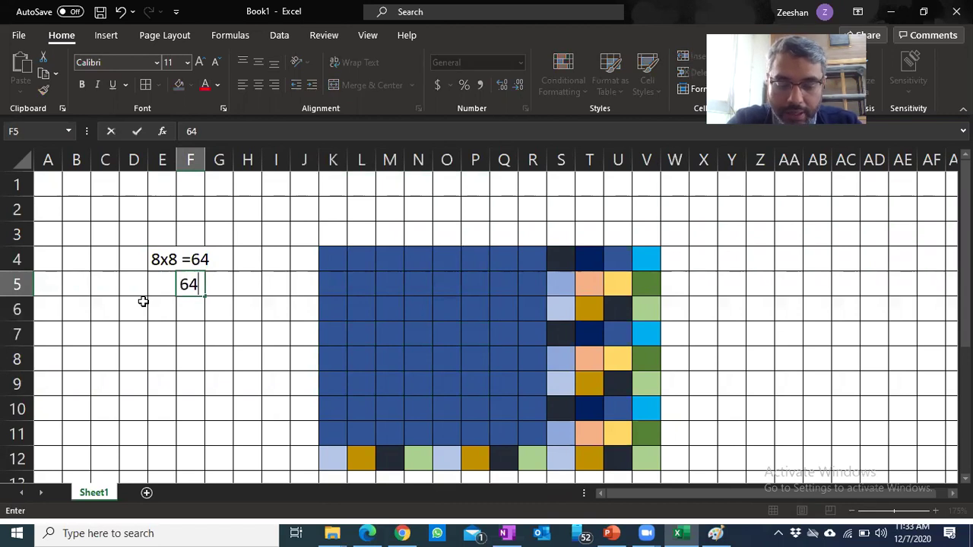
{"action": "type", "text": "83"}
{"action": "key", "text": "ctrl+Return"}
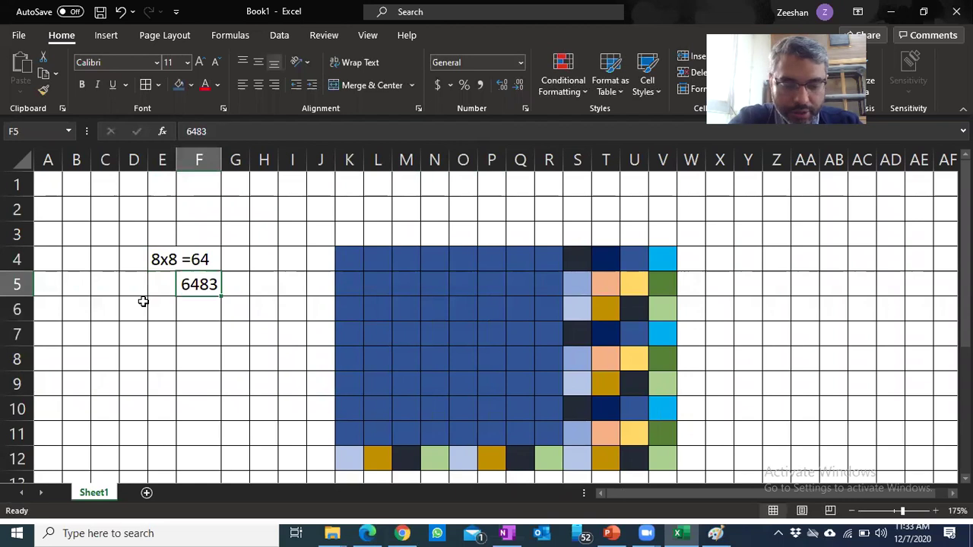
{"action": "type", "text": "64*3"}
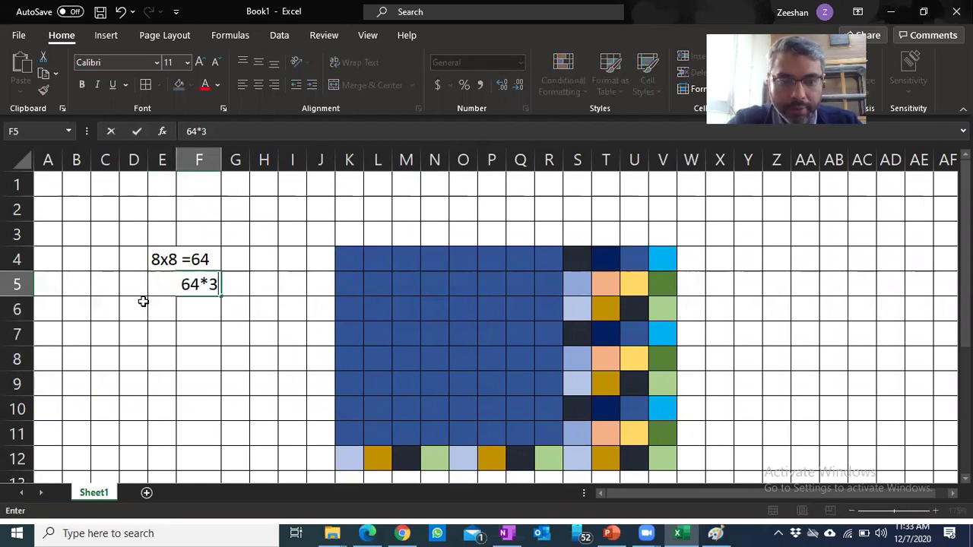
{"action": "key", "text": "Return"}
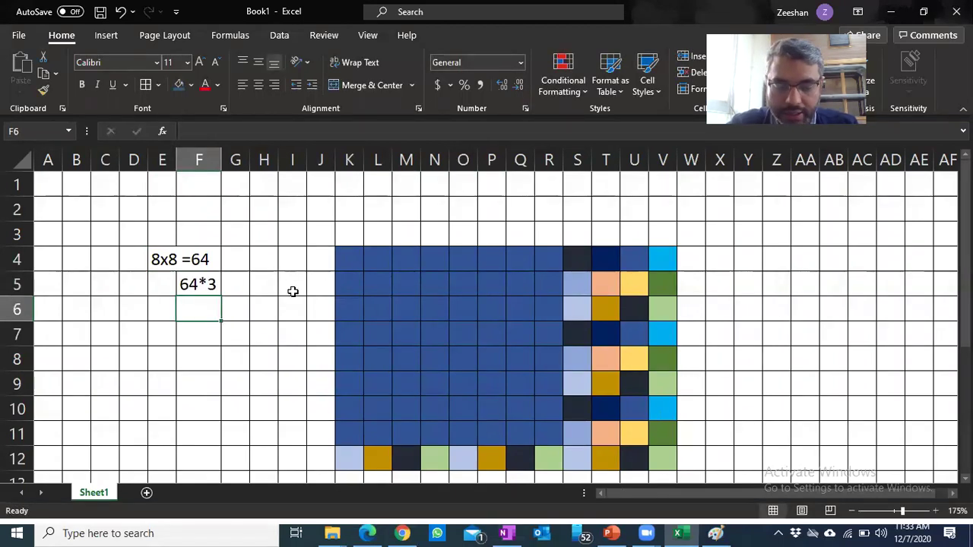
Enter =64*3 in G5 so it shows 192, then select the blue block K4:R11.
{"action": "type", "text": "="}
{"action": "left_click", "coordinate": [234, 292]}
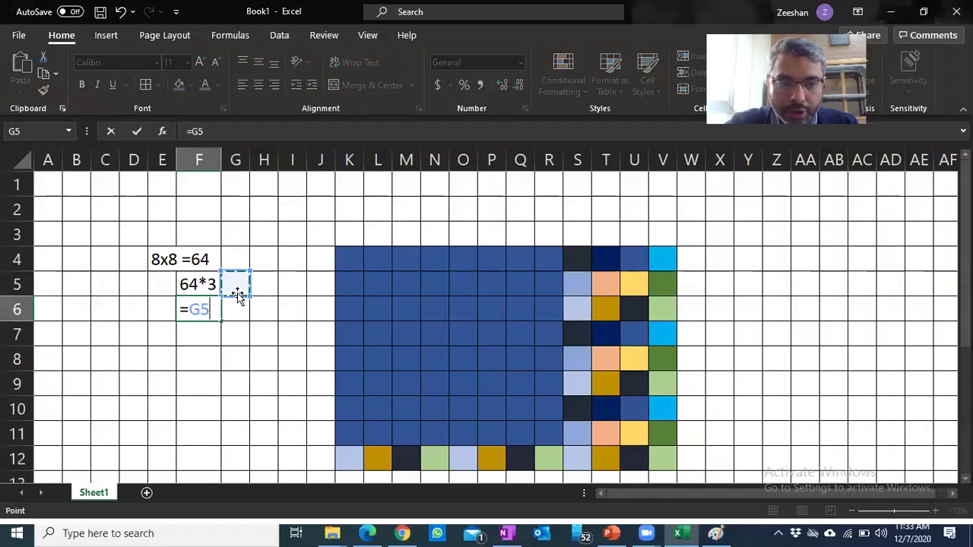
{"action": "key", "text": "Escape"}
{"action": "left_click", "coordinate": [238, 289]}
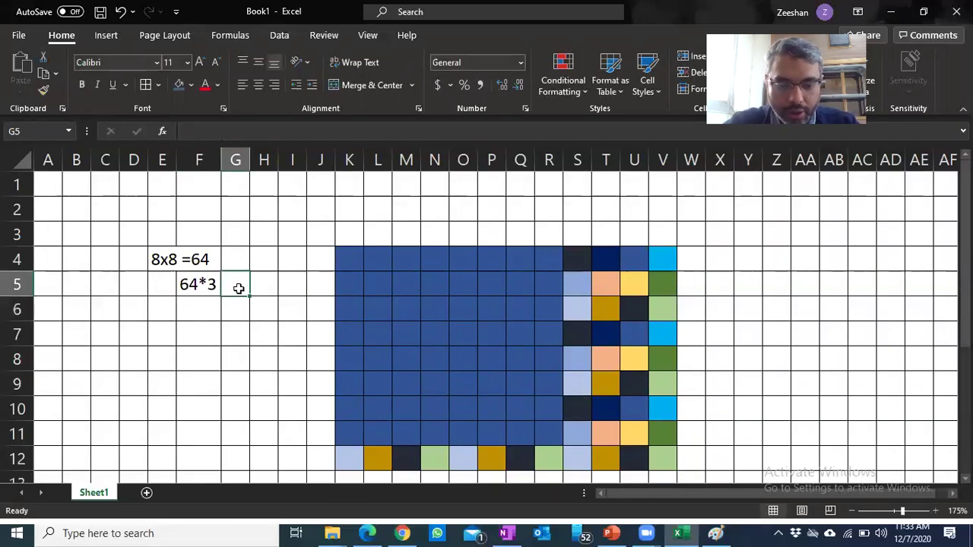
{"action": "type", "text": "=64"}
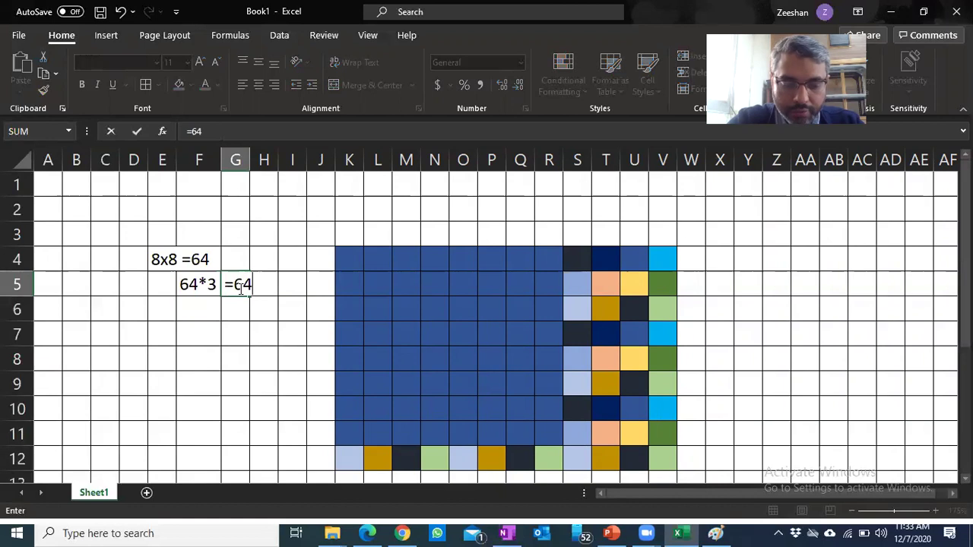
{"action": "type", "text": "*3"}
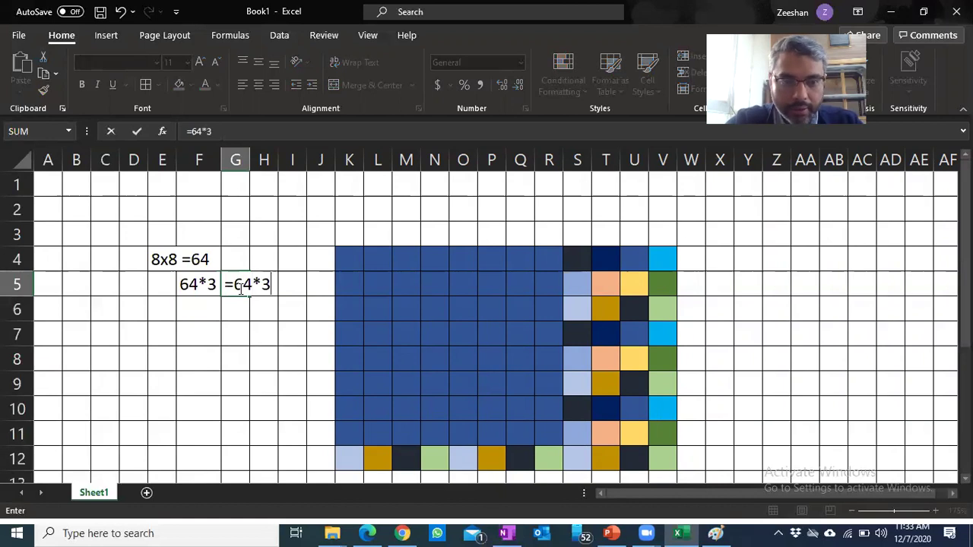
{"action": "key", "text": "Return"}
{"action": "left_click", "coordinate": [247, 291]}
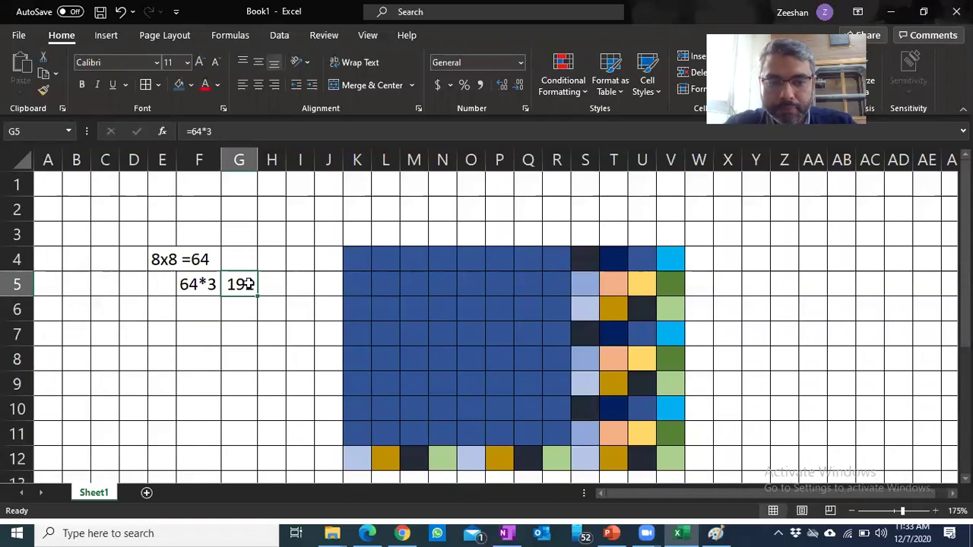
{"action": "left_click_drag", "start_coordinate": [349, 256], "coordinate": [557, 443]}
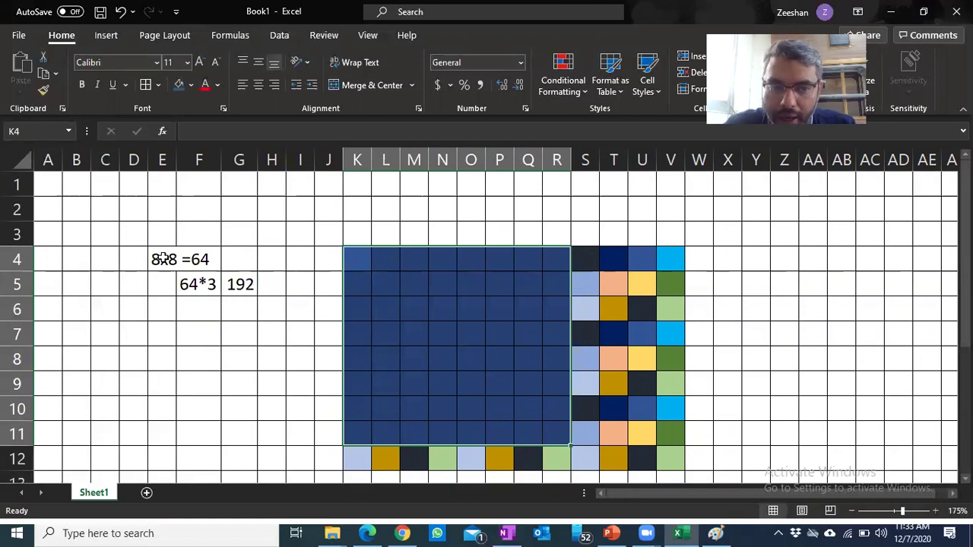
Select the 8x8 blue block several times and check the 192 result in G5.
{"action": "left_click_drag", "start_coordinate": [365, 259], "coordinate": [551, 256]}
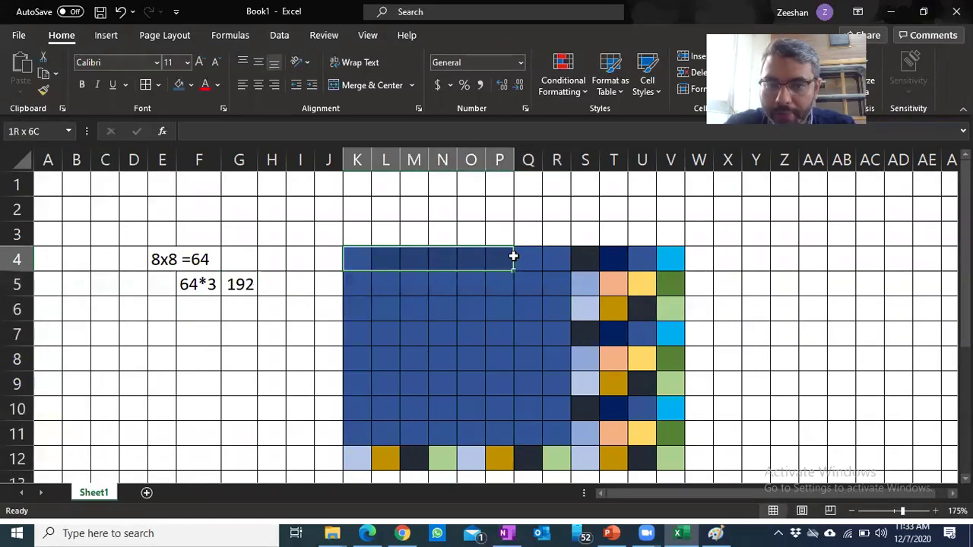
{"action": "left_click_drag", "start_coordinate": [551, 256], "coordinate": [360, 418]}
{"action": "left_click_drag", "start_coordinate": [357, 258], "coordinate": [552, 430]}
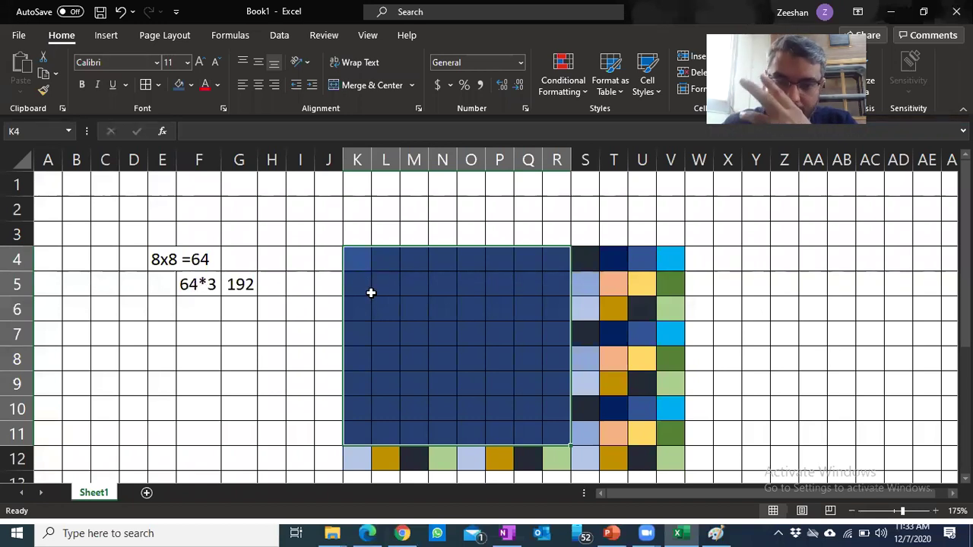
{"action": "left_click", "coordinate": [240, 285]}
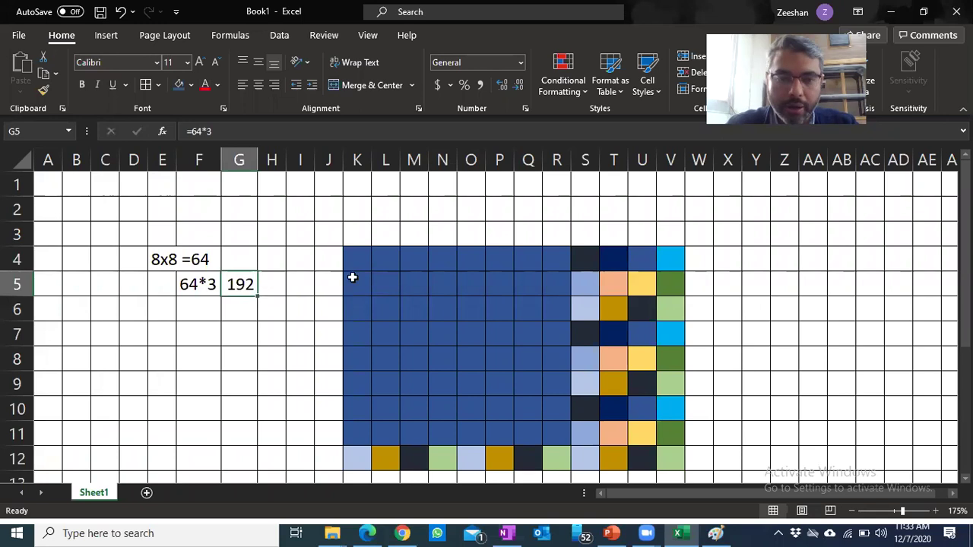
{"action": "left_click_drag", "start_coordinate": [357, 260], "coordinate": [549, 423]}
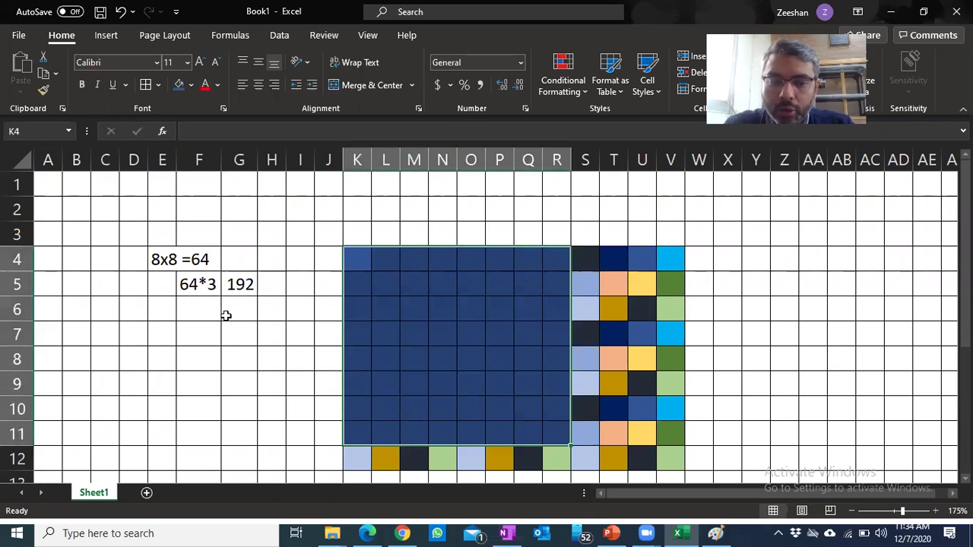
{"action": "left_click", "coordinate": [200, 340]}
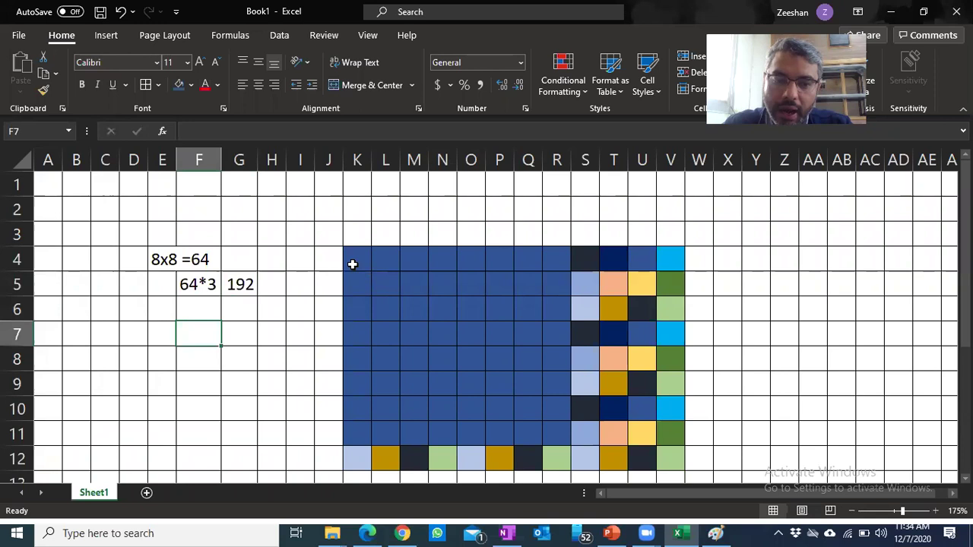
{"action": "left_click_drag", "start_coordinate": [352, 263], "coordinate": [555, 443]}
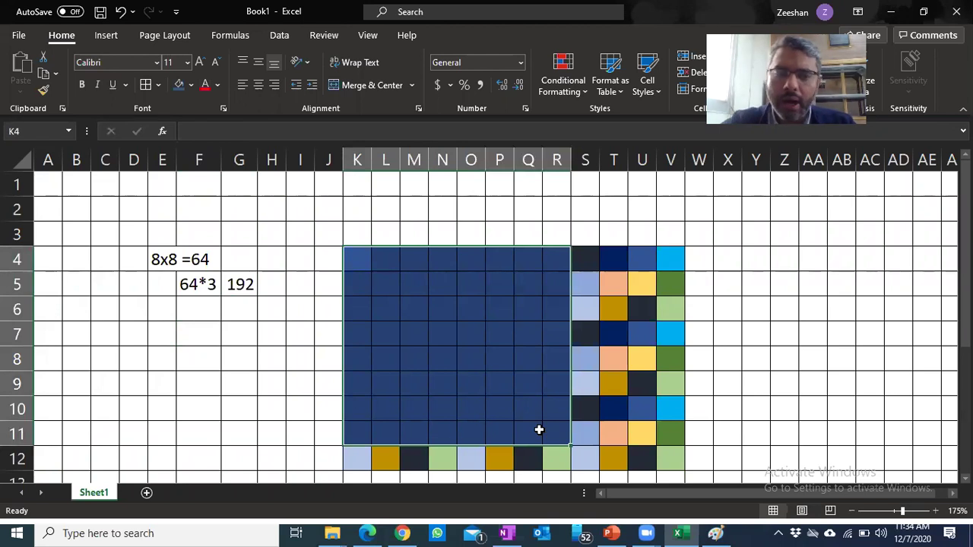
Enter 3+3 in cell F7 and 6 in G7, then reselect the blue block.
{"action": "left_click", "coordinate": [209, 342]}
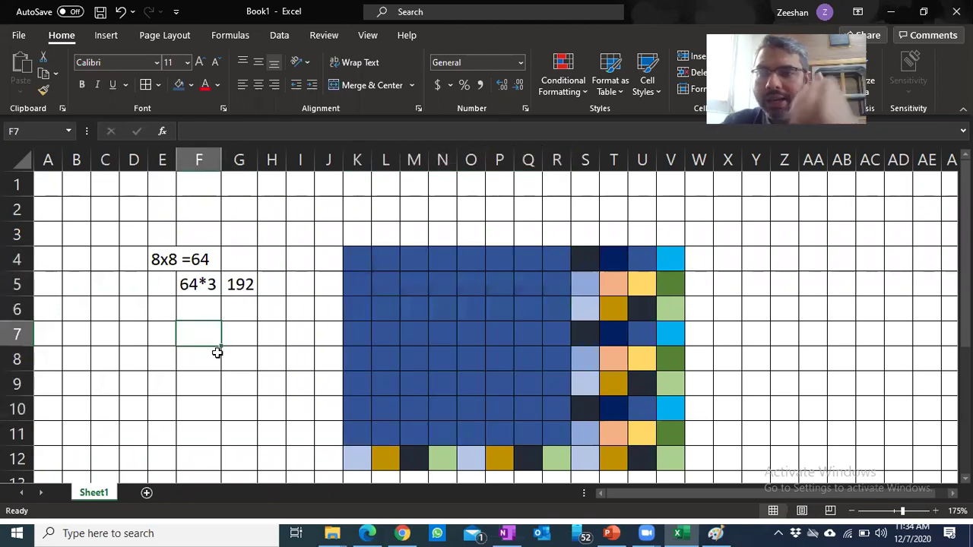
{"action": "type", "text": "3"}
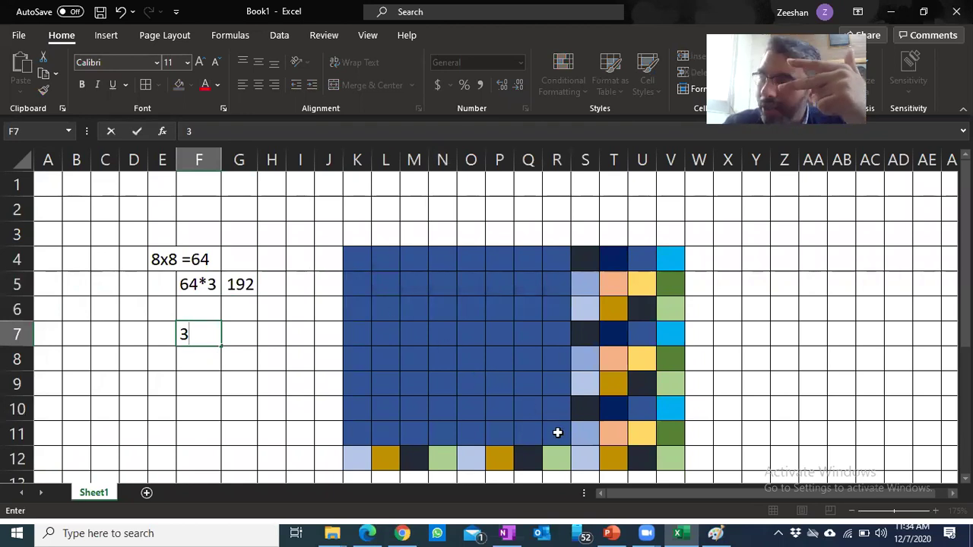
{"action": "left_click_drag", "start_coordinate": [347, 258], "coordinate": [560, 434]}
{"action": "left_click", "coordinate": [213, 333]}
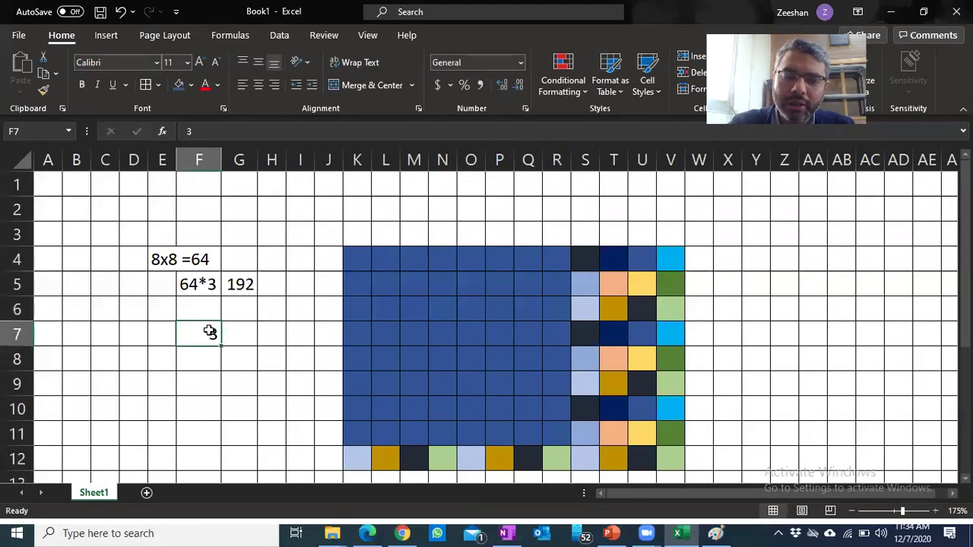
{"action": "double_click", "coordinate": [209, 333]}
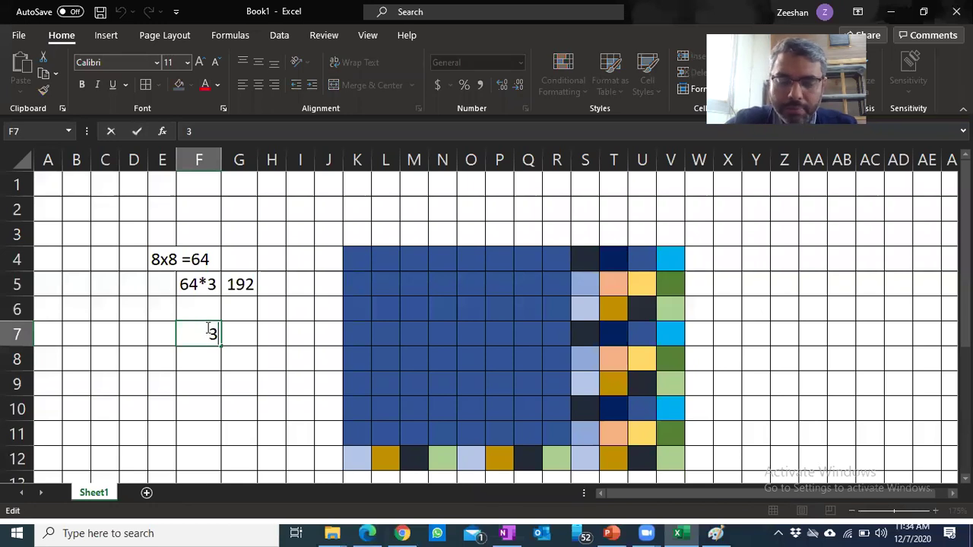
{"action": "type", "text": "+3"}
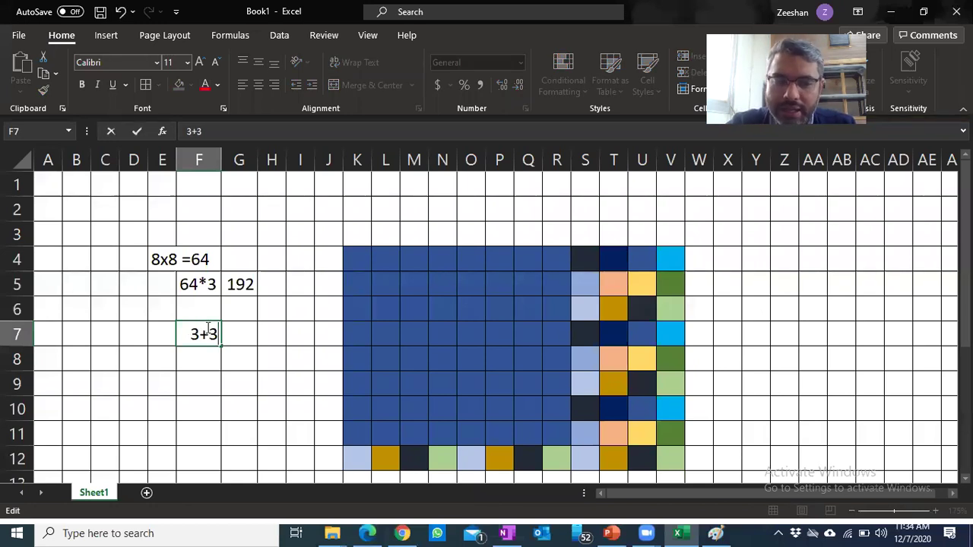
{"action": "key", "text": "Tab"}
{"action": "type", "text": "6"}
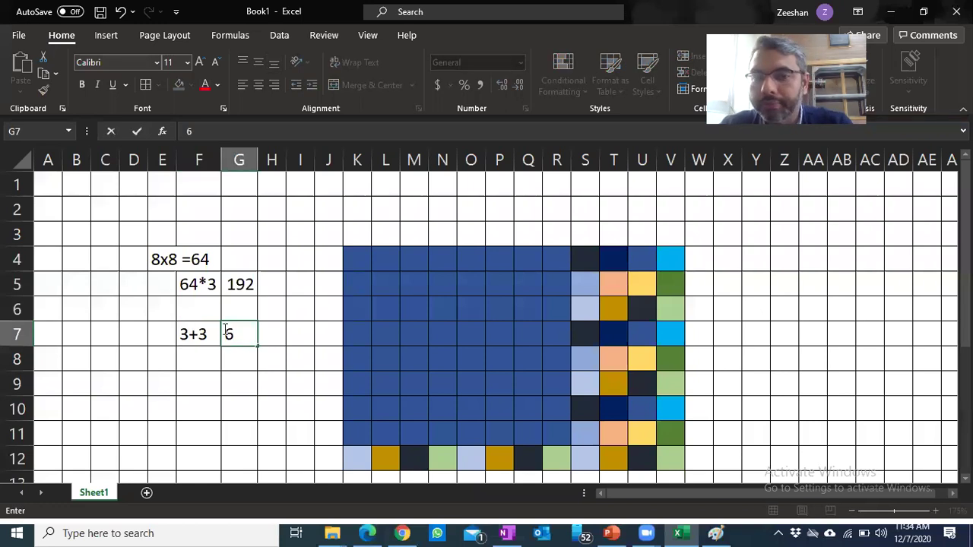
{"action": "left_click", "coordinate": [237, 355]}
{"action": "mouse_move", "coordinate": [367, 261]}
{"action": "left_mouse_down"}
{"action": "mouse_move", "coordinate": [504, 330]}
{"action": "mouse_move", "coordinate": [554, 434]}
{"action": "left_mouse_up"}
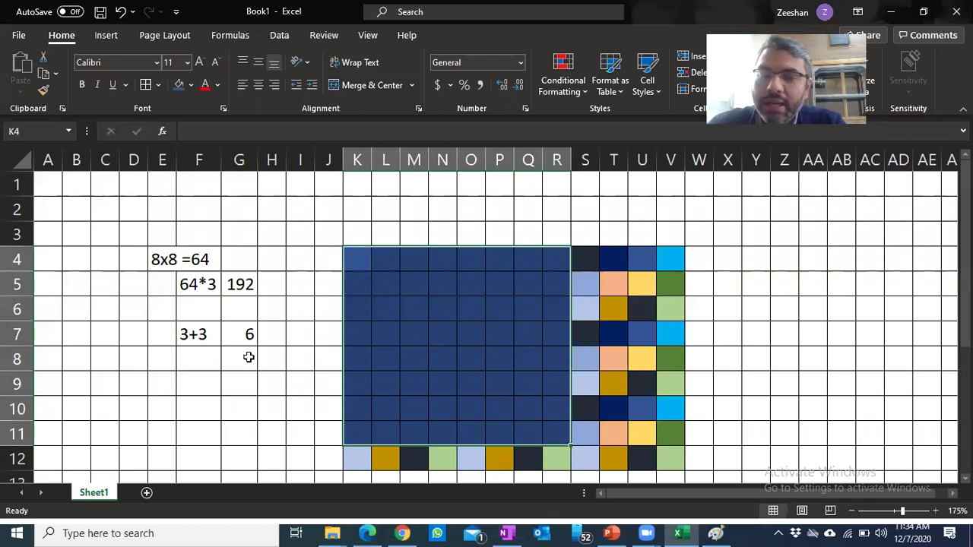
{"action": "mouse_move", "coordinate": [367, 253]}
{"action": "left_mouse_down"}
{"action": "mouse_move", "coordinate": [469, 380]}
{"action": "mouse_move", "coordinate": [547, 435]}
{"action": "left_mouse_up"}
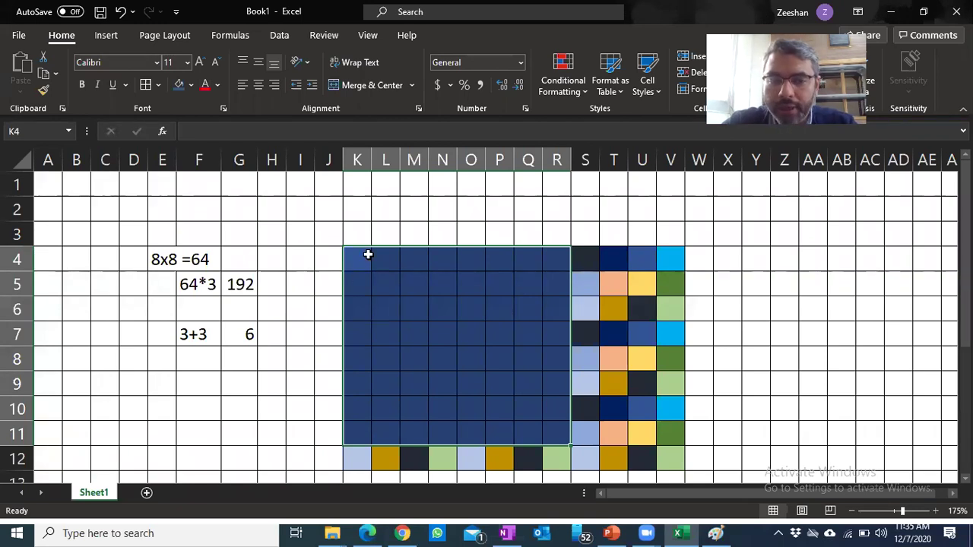
Select the whole 8x8 blue block K4:R11.
{"action": "left_click", "coordinate": [391, 261]}
{"action": "left_click", "coordinate": [415, 256]}
{"action": "mouse_move", "coordinate": [370, 267]}
{"action": "left_mouse_down"}
{"action": "mouse_move", "coordinate": [549, 392]}
{"action": "mouse_move", "coordinate": [557, 435]}
{"action": "left_mouse_up"}
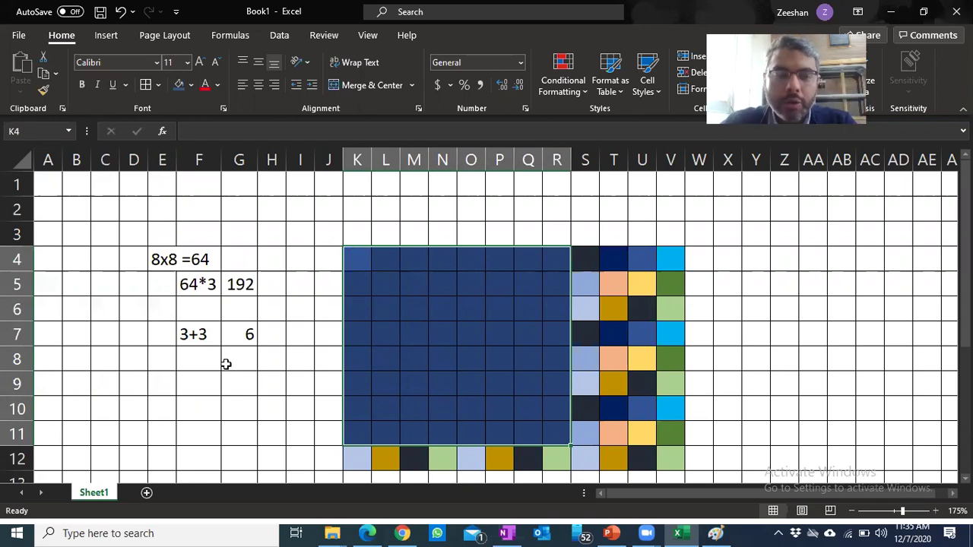
{"action": "left_click_drag", "start_coordinate": [358, 261], "coordinate": [558, 438]}
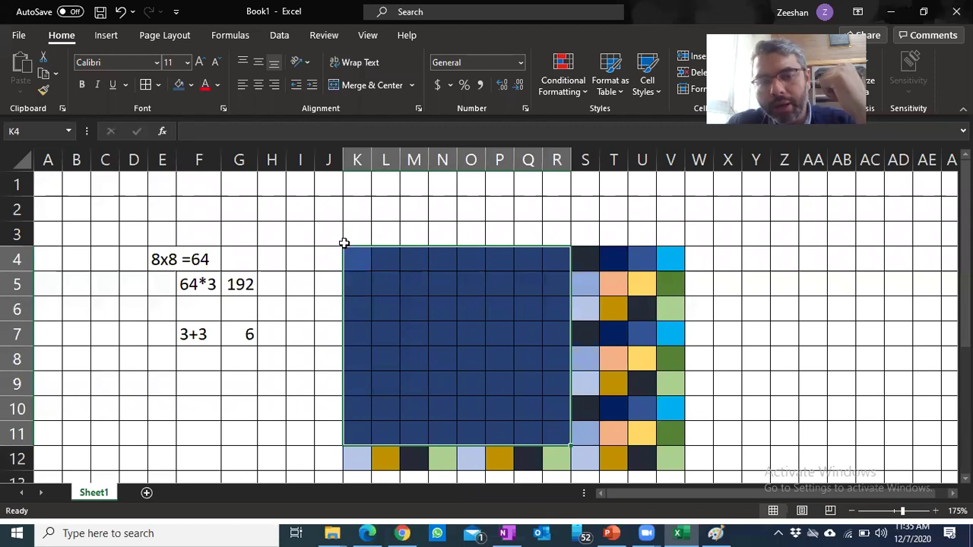
{"action": "left_click", "coordinate": [358, 260]}
{"action": "left_click_drag", "start_coordinate": [445, 330], "coordinate": [554, 430]}
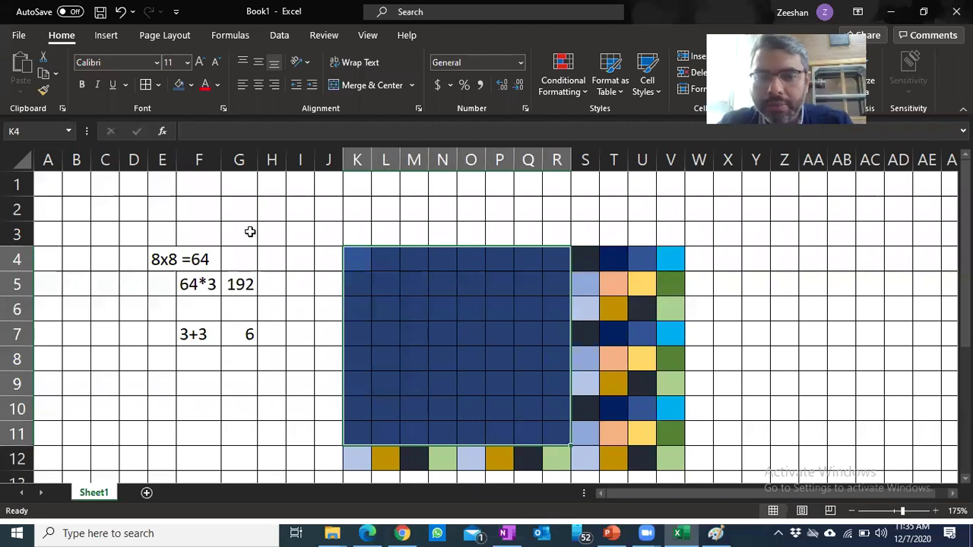
Point out 3+3 in F7 and 6 in G7, then reselect the 8x8 blue block.
{"action": "left_click", "coordinate": [211, 330]}
{"action": "left_click", "coordinate": [238, 332]}
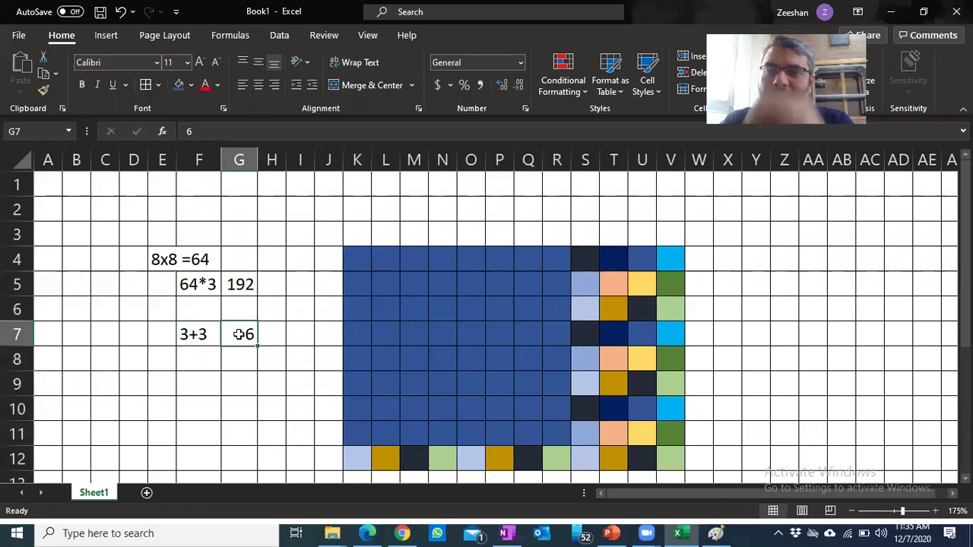
{"action": "left_click_drag", "start_coordinate": [522, 419], "coordinate": [549, 431]}
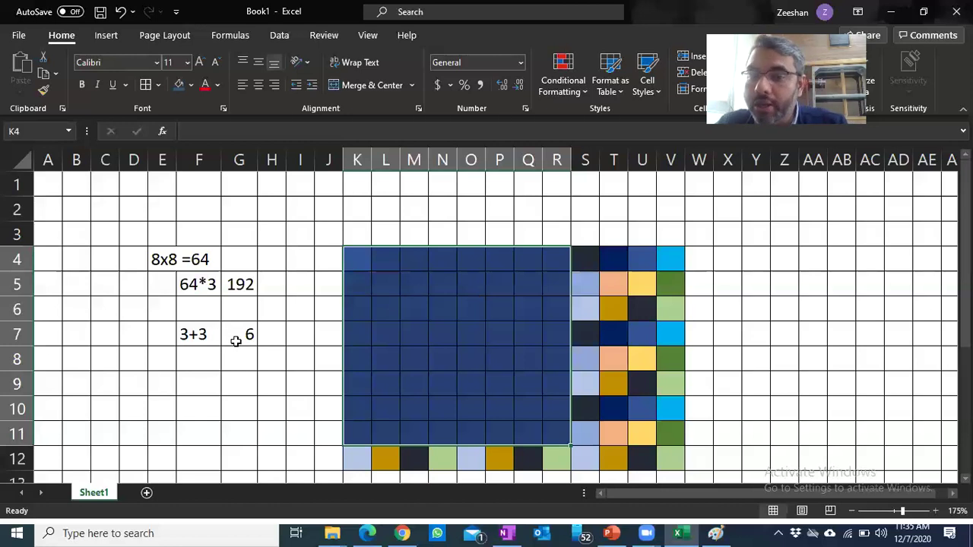
{"action": "left_click_drag", "start_coordinate": [361, 258], "coordinate": [554, 443]}
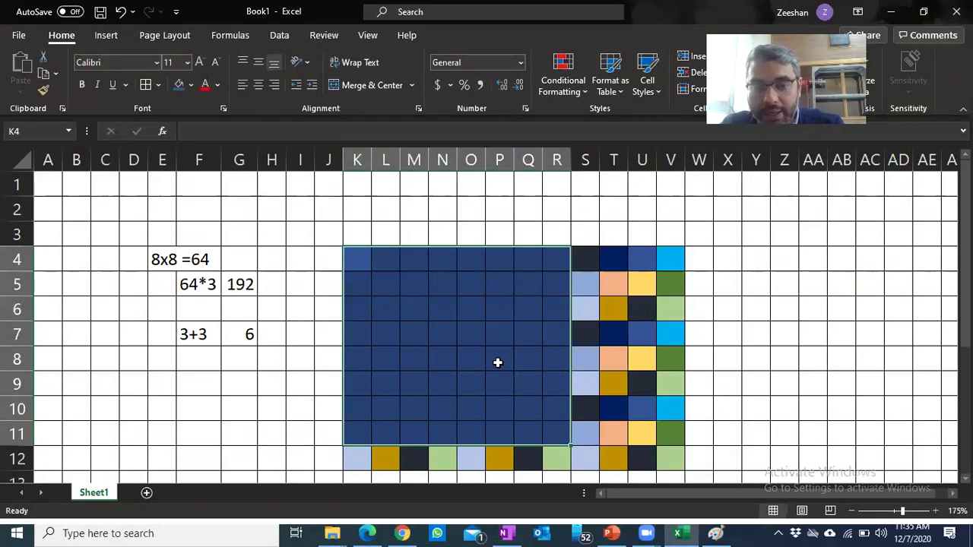
{"action": "left_click_drag", "start_coordinate": [355, 257], "coordinate": [548, 430]}
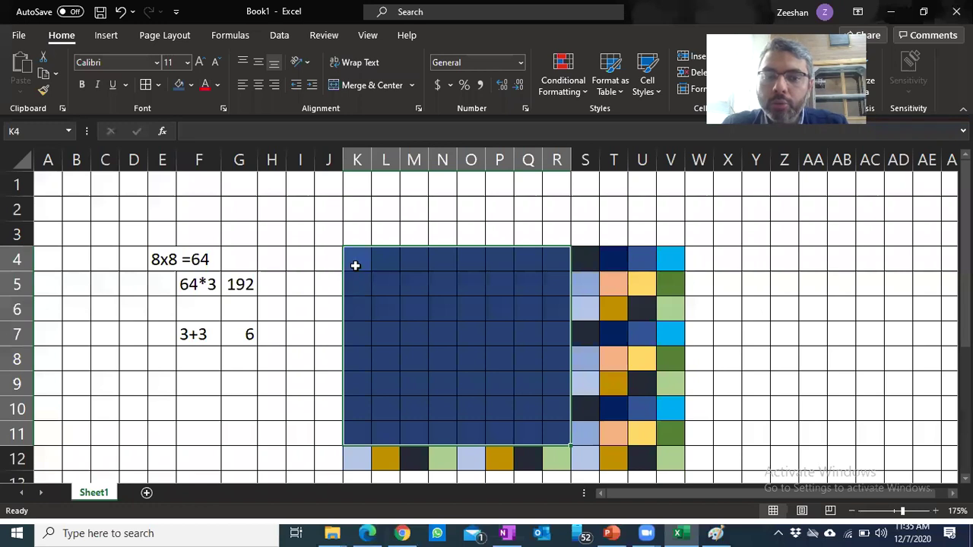
{"action": "left_click_drag", "start_coordinate": [355, 255], "coordinate": [554, 428]}
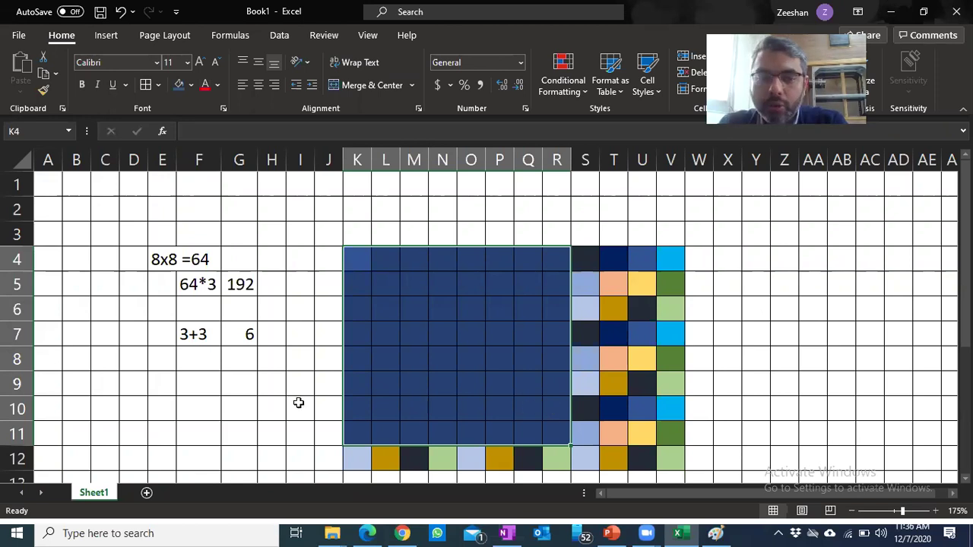
Check the =64*3 formula behind 192 in G5 and the 6 in G7.
{"action": "left_click", "coordinate": [237, 335]}
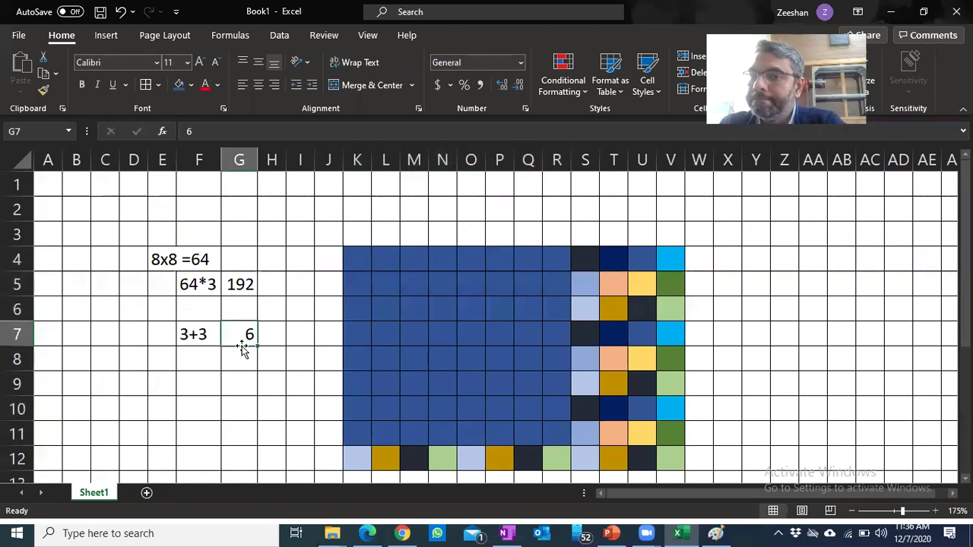
{"action": "left_click", "coordinate": [238, 283]}
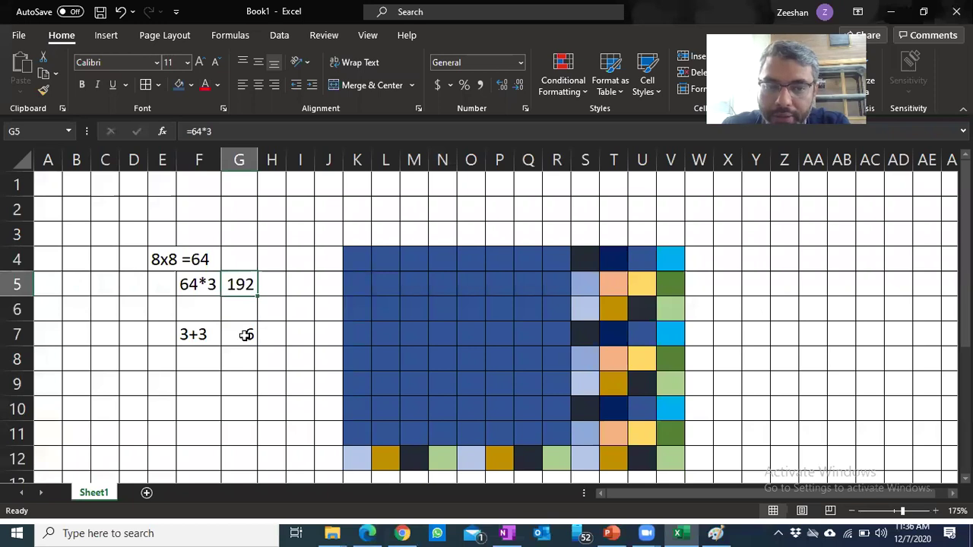
{"action": "left_click", "coordinate": [246, 335]}
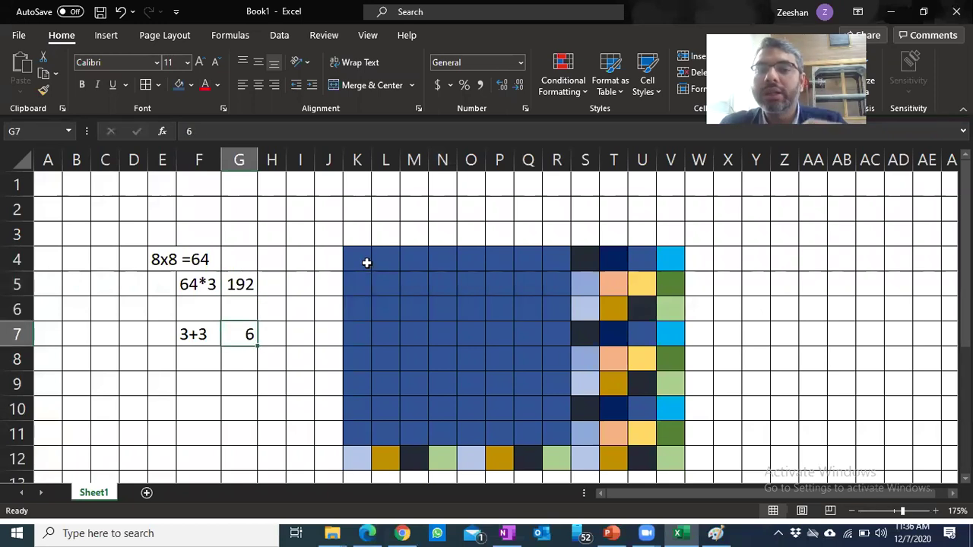
{"action": "scroll", "coordinate": [398, 284], "scroll_direction": "down", "scroll_amount": 3}
{"action": "scroll", "coordinate": [398, 285], "scroll_direction": "up", "scroll_amount": 1}
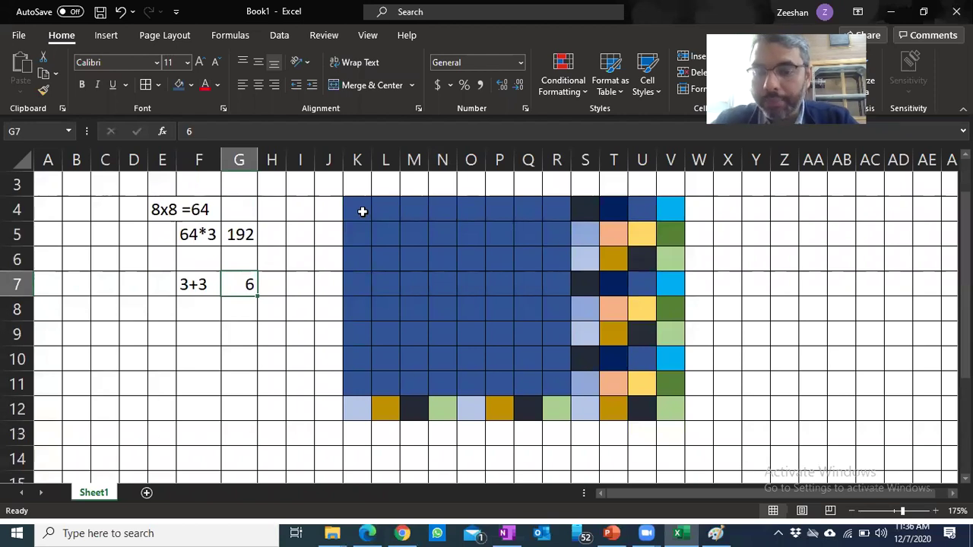
Switch to Paint and undo the shrink, restoring the library photo to 1200×628 pixels.
{"action": "left_click", "coordinate": [715, 533]}
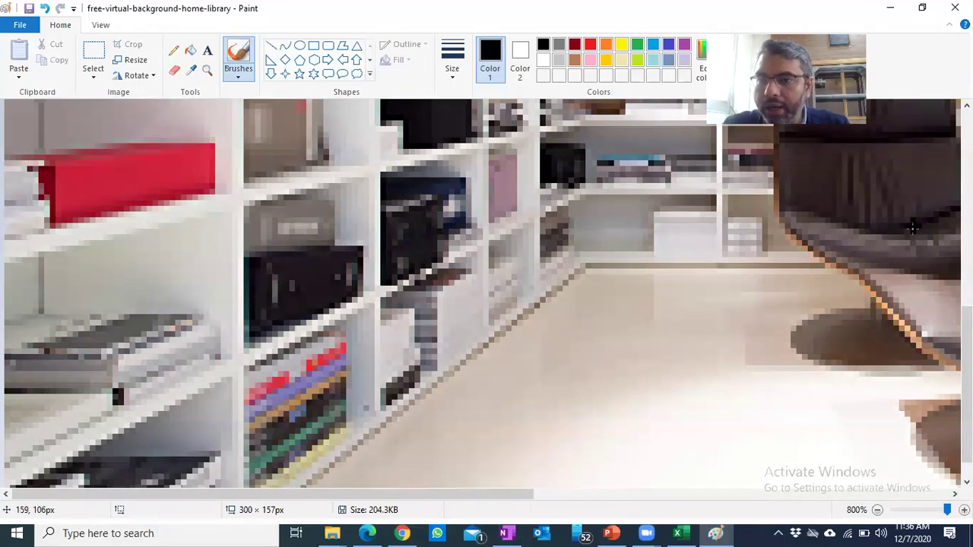
{"action": "scroll", "coordinate": [914, 228], "scroll_direction": "up", "scroll_amount": 3}
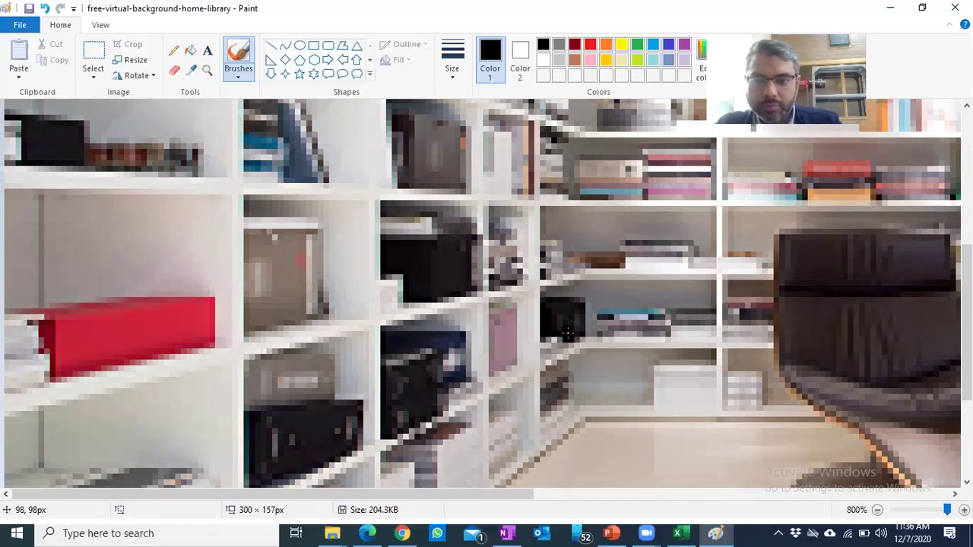
{"action": "key", "text": "ctrl+z"}
Zoom the library photo out to 100%, then to 300% and 200% over the lower shelves.
{"action": "left_click", "coordinate": [879, 510]}
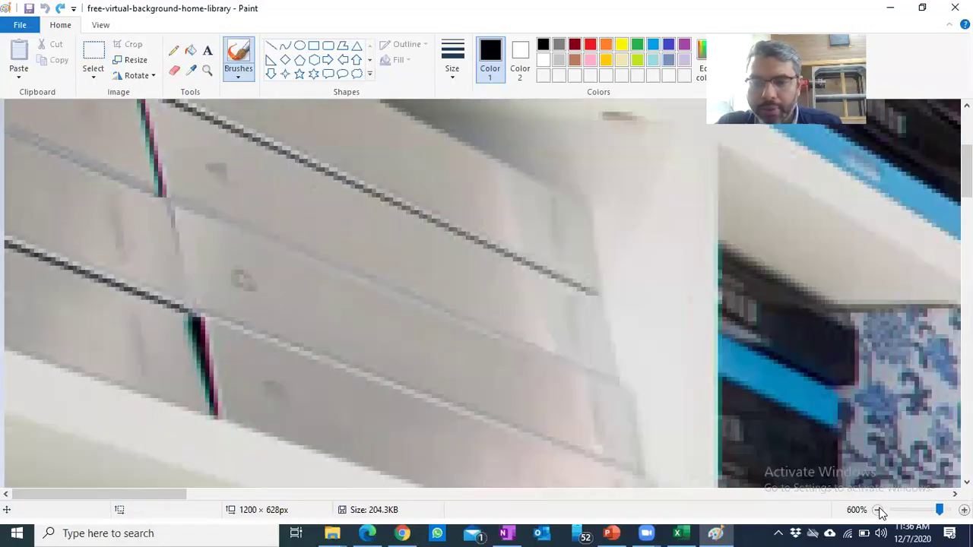
{"action": "left_click", "coordinate": [878, 510]}
{"action": "left_click", "coordinate": [879, 510]}
{"action": "left_click", "coordinate": [878, 510]}
{"action": "left_click", "coordinate": [878, 510]}
{"action": "left_click", "coordinate": [878, 510]}
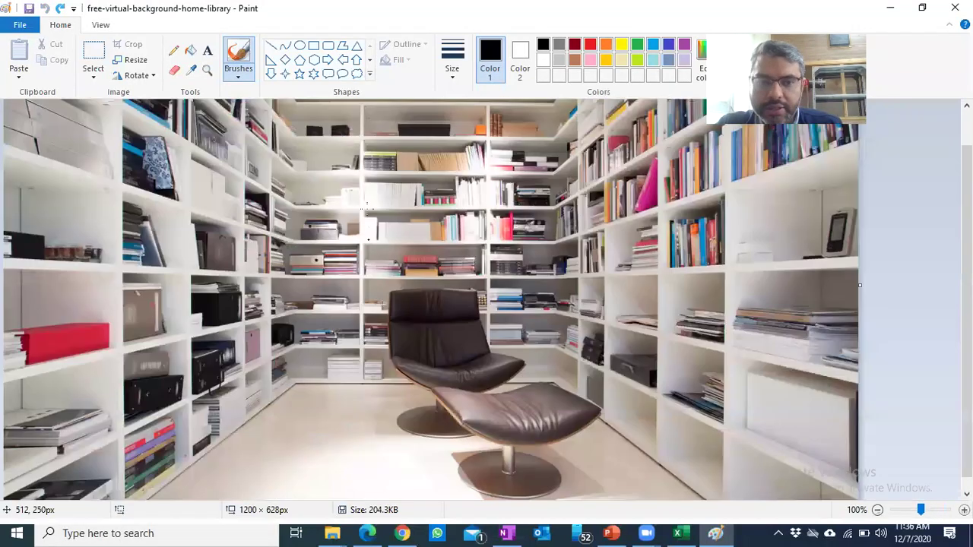
{"action": "left_click", "coordinate": [929, 510]}
{"action": "left_click", "coordinate": [929, 511]}
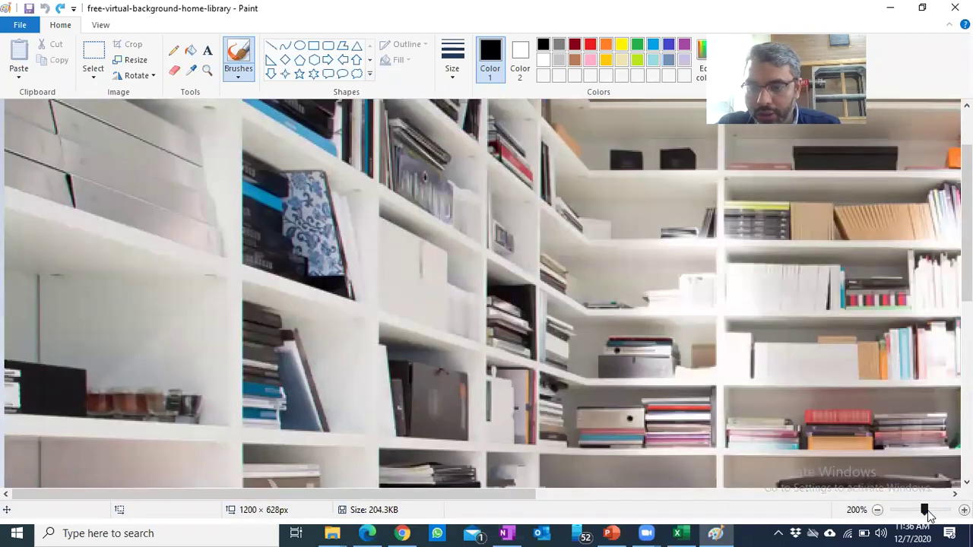
{"action": "scroll", "coordinate": [441, 299], "scroll_direction": "down", "scroll_amount": 5}
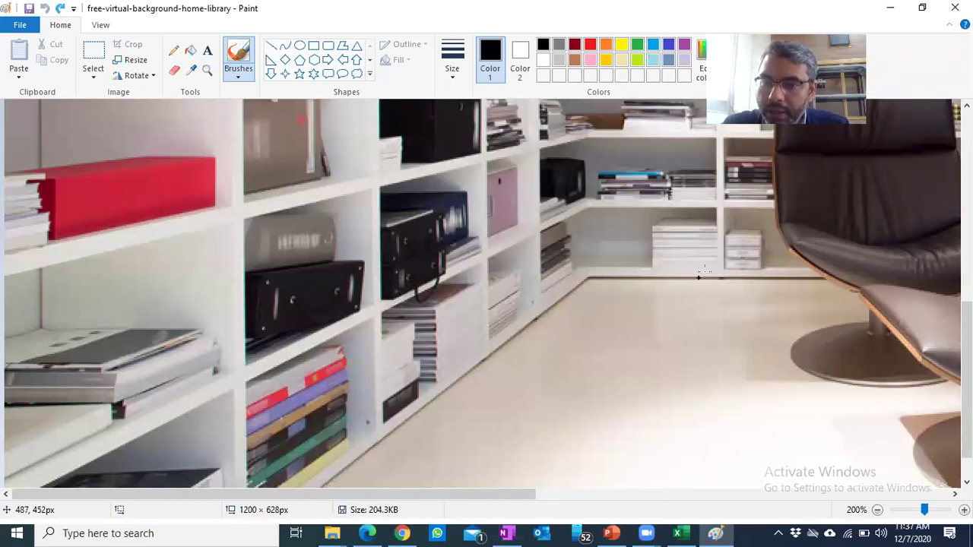
{"action": "scroll", "coordinate": [699, 278], "scroll_direction": "up", "scroll_amount": 3}
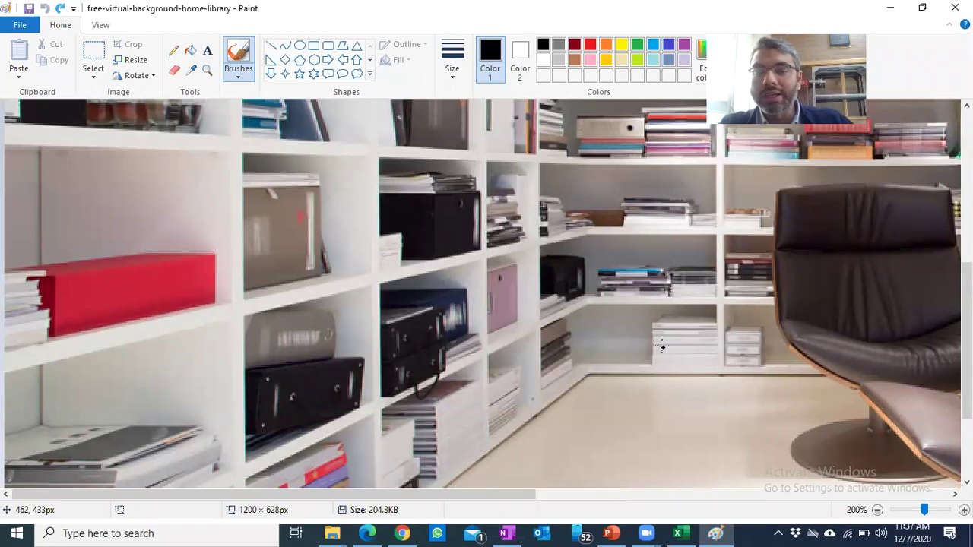
Glance at the JPEG vs GIF slide 8 in PowerPoint, then switch back to Excel.
{"action": "left_click", "coordinate": [612, 533]}
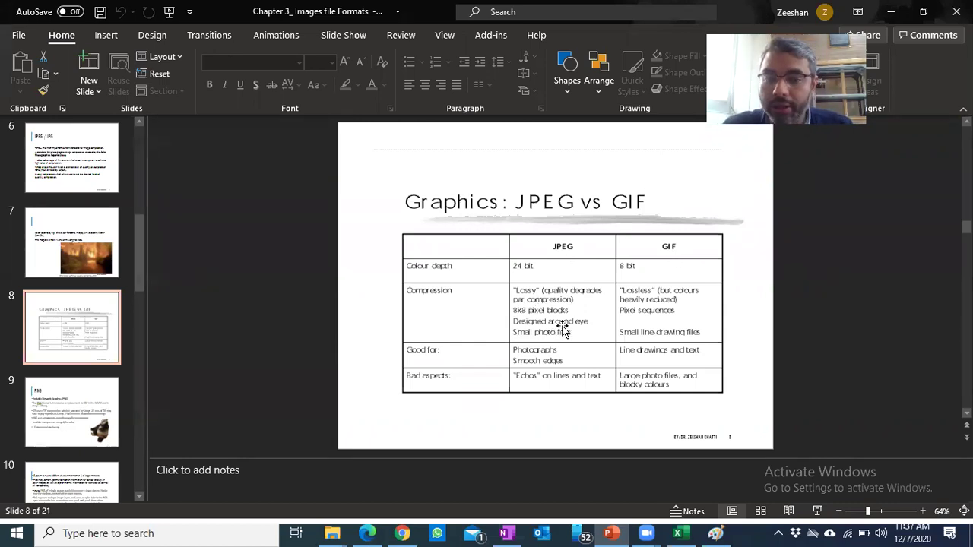
{"action": "left_click", "coordinate": [677, 533]}
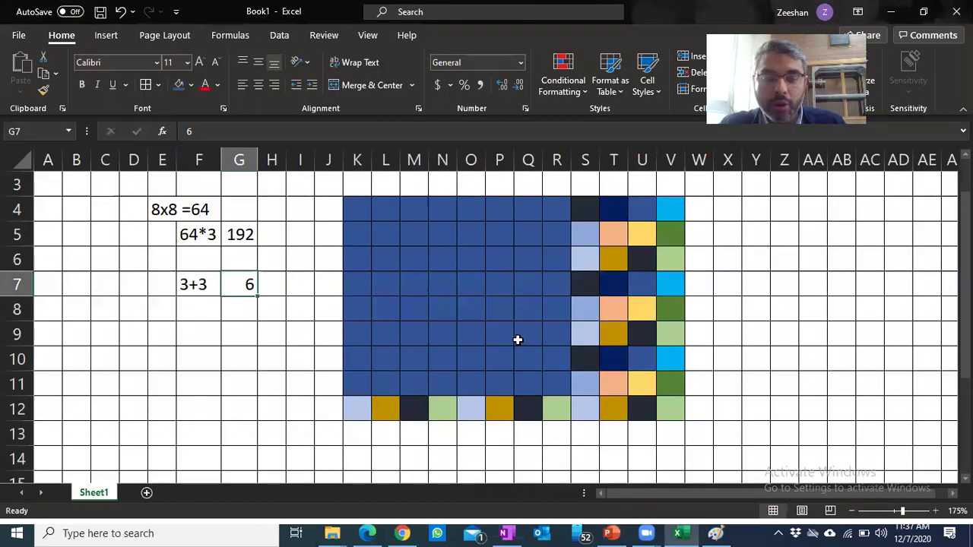
Undo the 3+3 sum and copy the 4x4 colour block S4:V7.
{"action": "key", "text": "ctrl+z"}
{"action": "key", "text": "ctrl+z"}
{"action": "left_click_drag", "start_coordinate": [586, 209], "coordinate": [673, 274]}
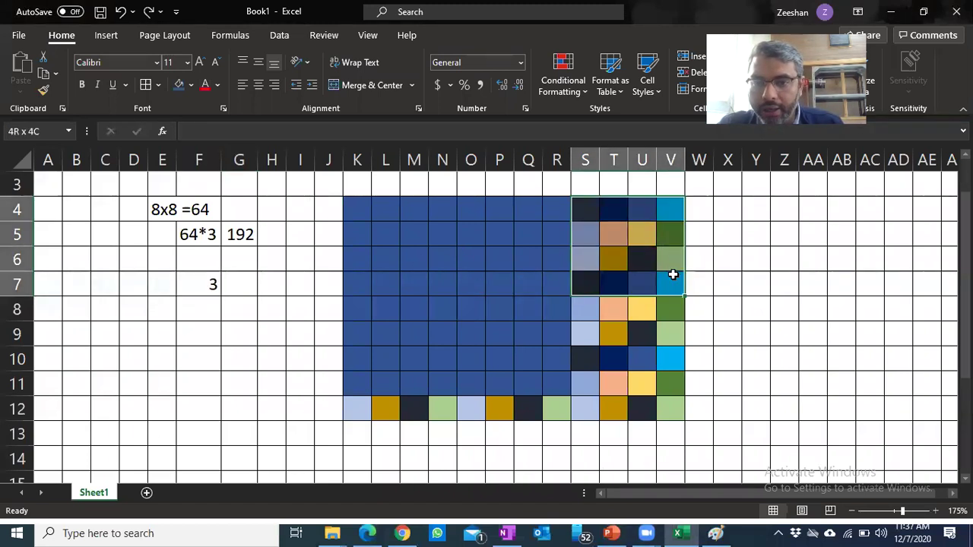
{"action": "key", "text": "ctrl+c"}
Paste copies of the colour block at W4, W8, W12, AA8, AB4 and AA12.
{"action": "left_click", "coordinate": [707, 211]}
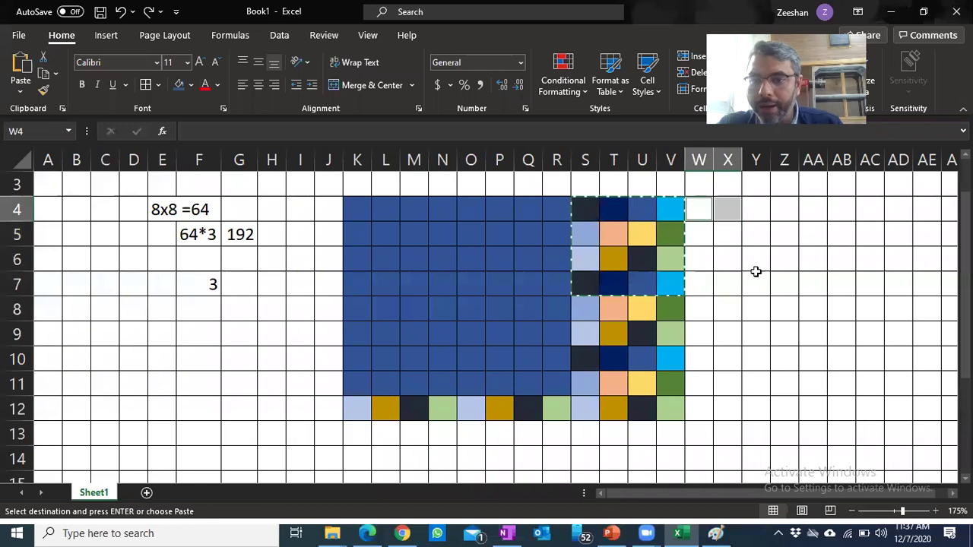
{"action": "key", "text": "ctrl+v"}
{"action": "left_click", "coordinate": [708, 299]}
{"action": "key", "text": "ctrl+v"}
{"action": "left_click", "coordinate": [813, 307]}
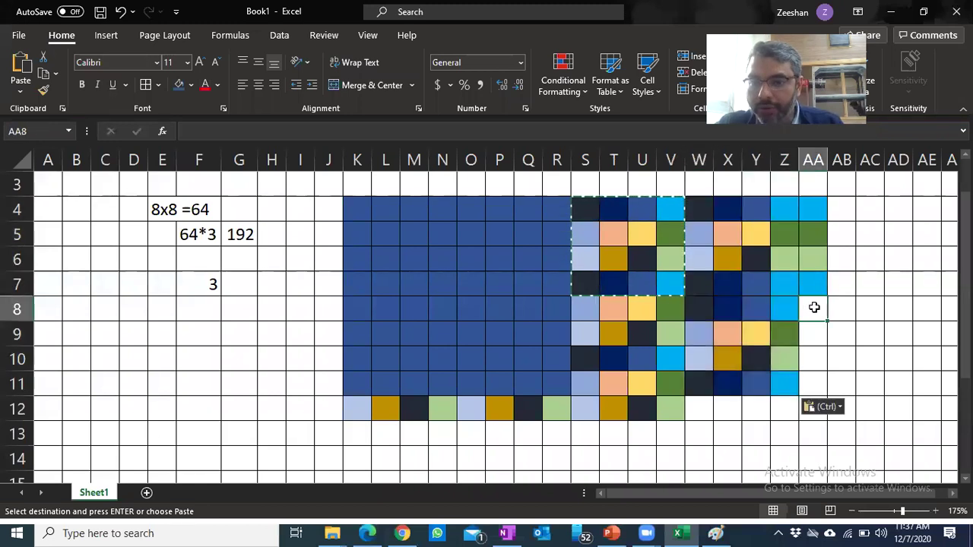
{"action": "left_click", "coordinate": [695, 409]}
{"action": "key", "text": "ctrl+v"}
{"action": "left_click", "coordinate": [813, 310]}
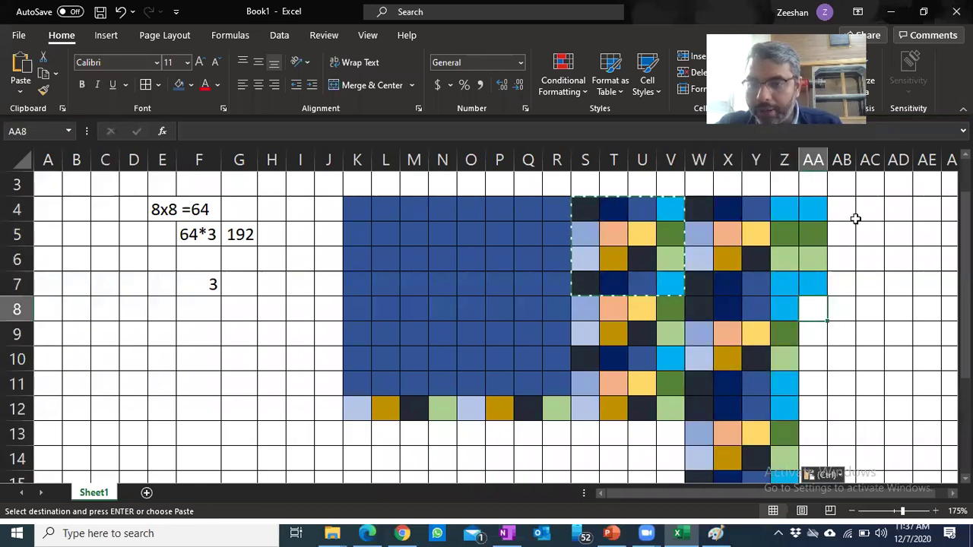
{"action": "key", "text": "ctrl+v"}
{"action": "left_click", "coordinate": [852, 216]}
{"action": "key", "text": "ctrl+v"}
{"action": "left_click", "coordinate": [815, 407]}
{"action": "key", "text": "ctrl+v"}
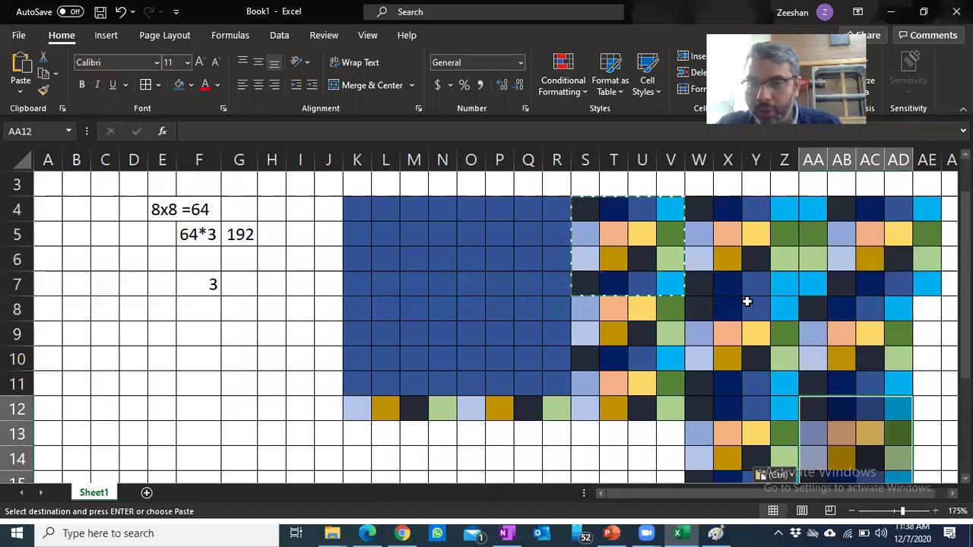
{"action": "left_click", "coordinate": [630, 458]}
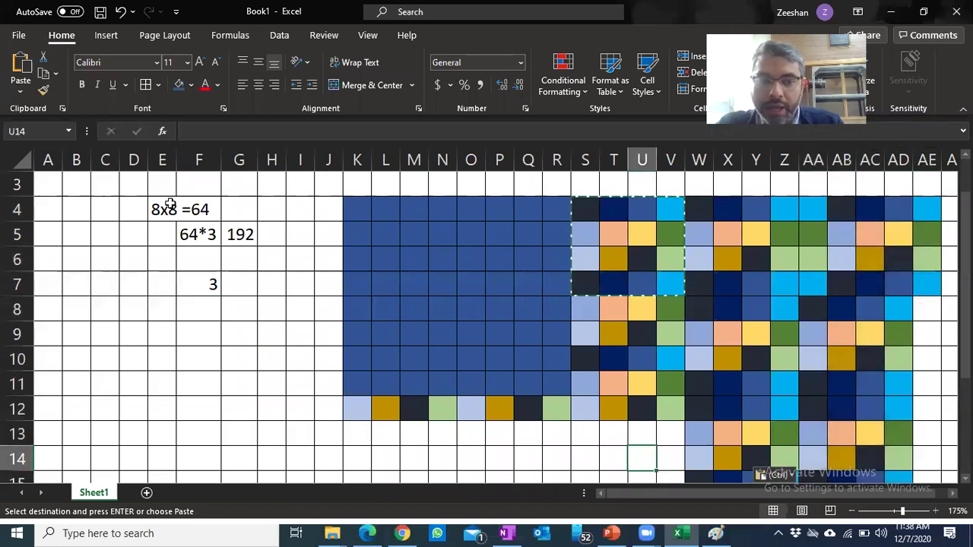
{"action": "left_click", "coordinate": [168, 365]}
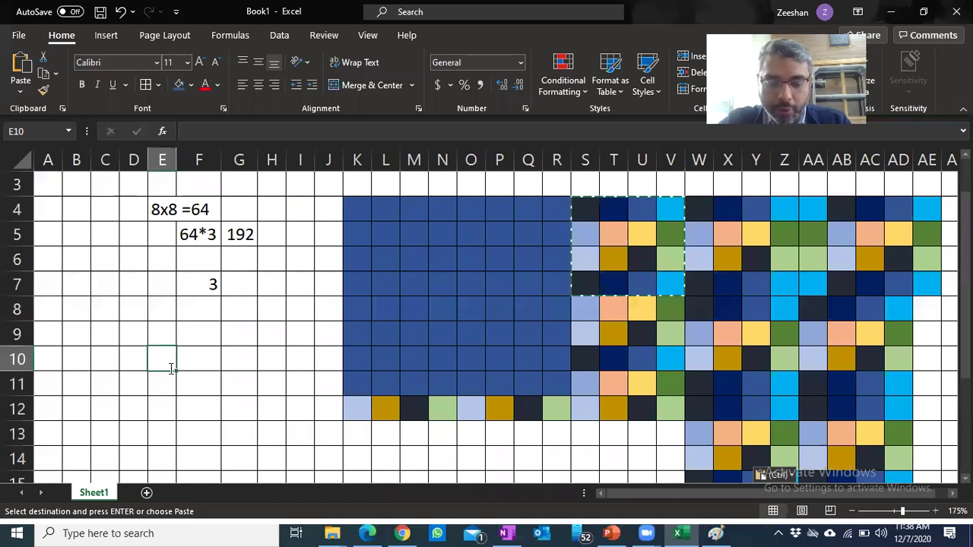
Enter the note 4x4 in E10 with 16 beside it in F10.
{"action": "type", "text": "4x4"}
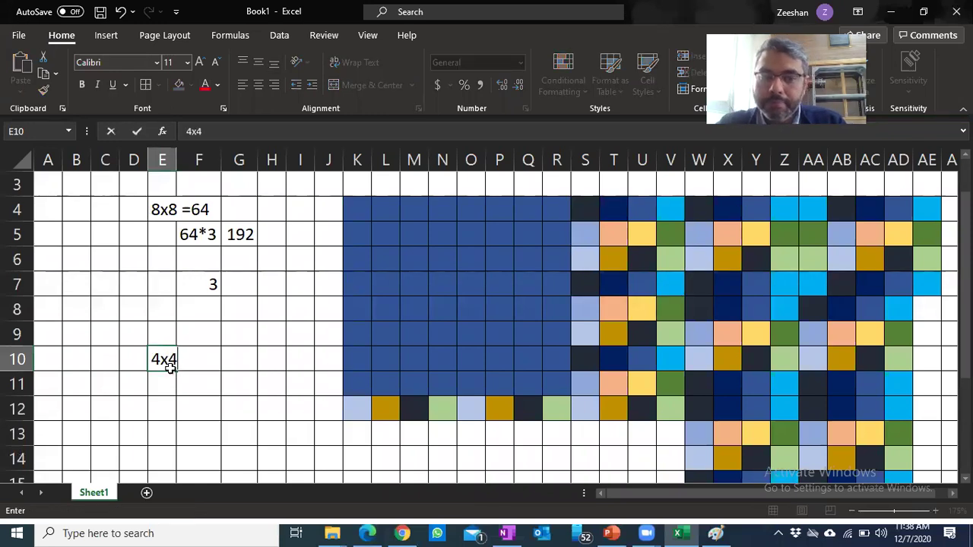
{"action": "key", "text": "Tab"}
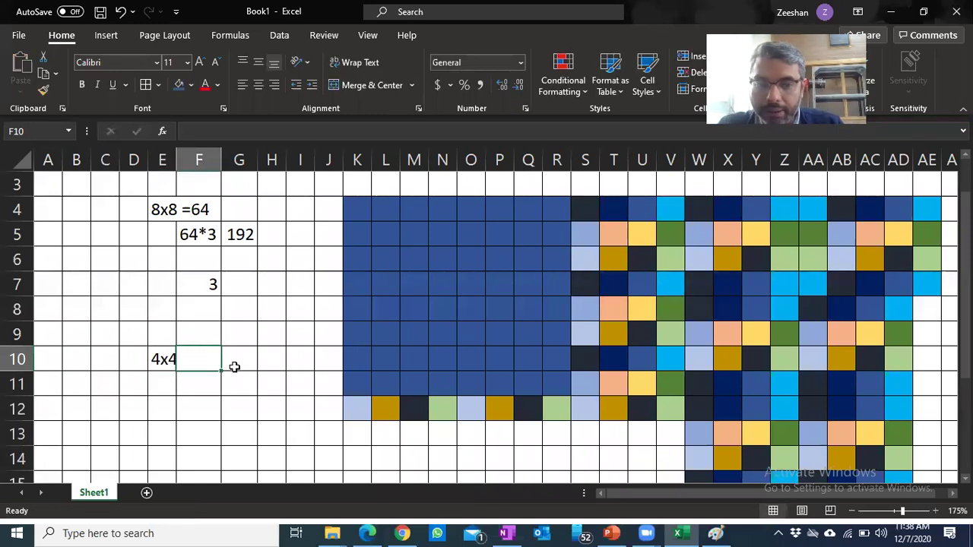
{"action": "type", "text": "1y6"}
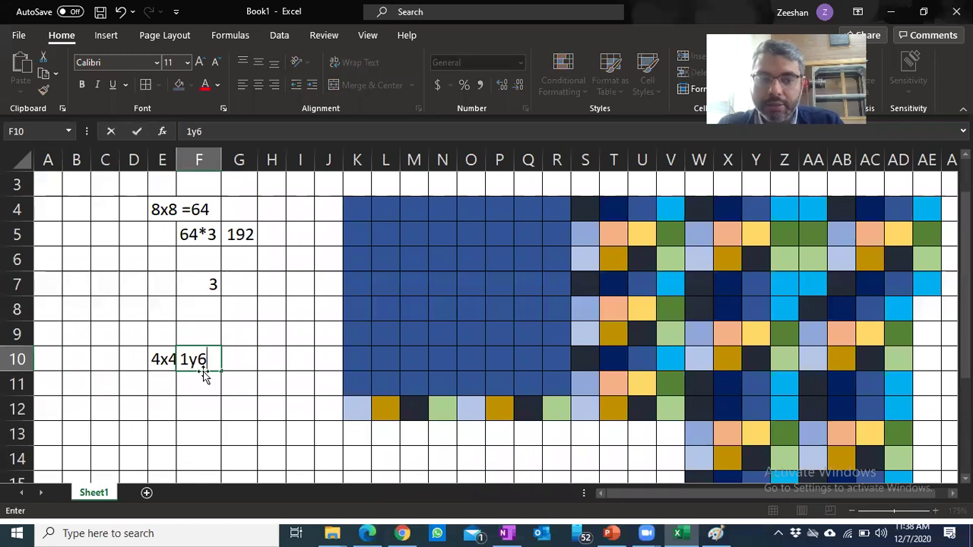
{"action": "key", "text": "BackSpace"}
{"action": "key", "text": "BackSpace"}
{"action": "type", "text": "6"}
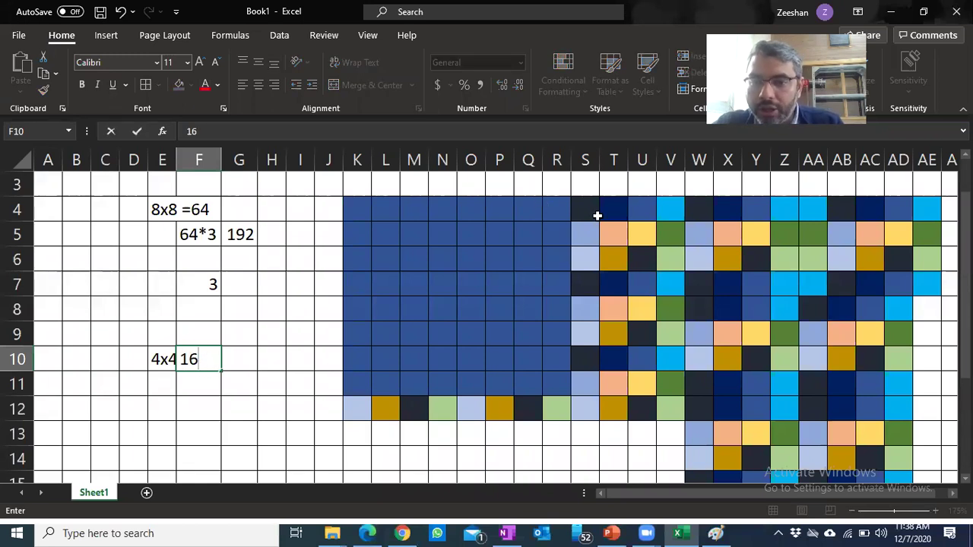
{"action": "left_click", "coordinate": [585, 209]}
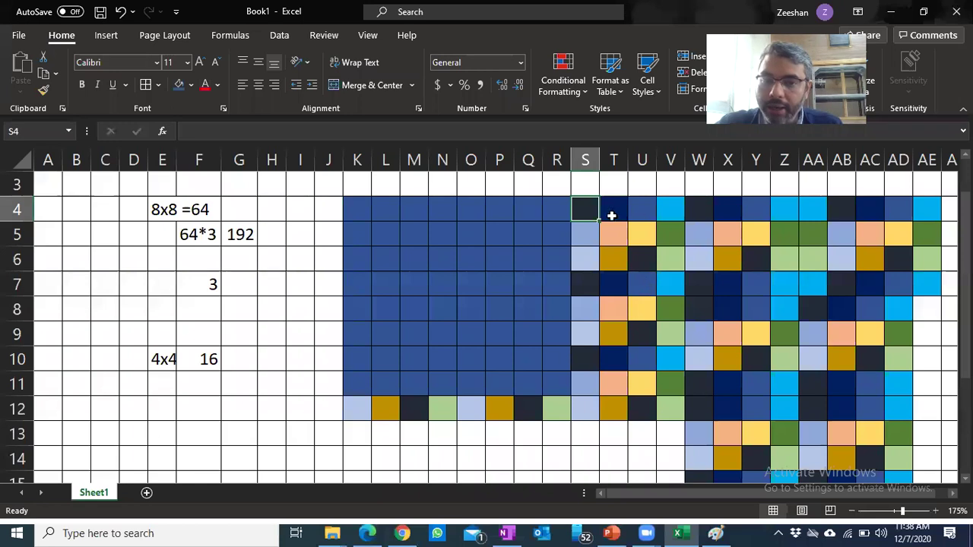
Fill S4:V7 solid dark blue and S8:V11 light gold.
{"action": "left_click_drag", "start_coordinate": [590, 221], "coordinate": [670, 283]}
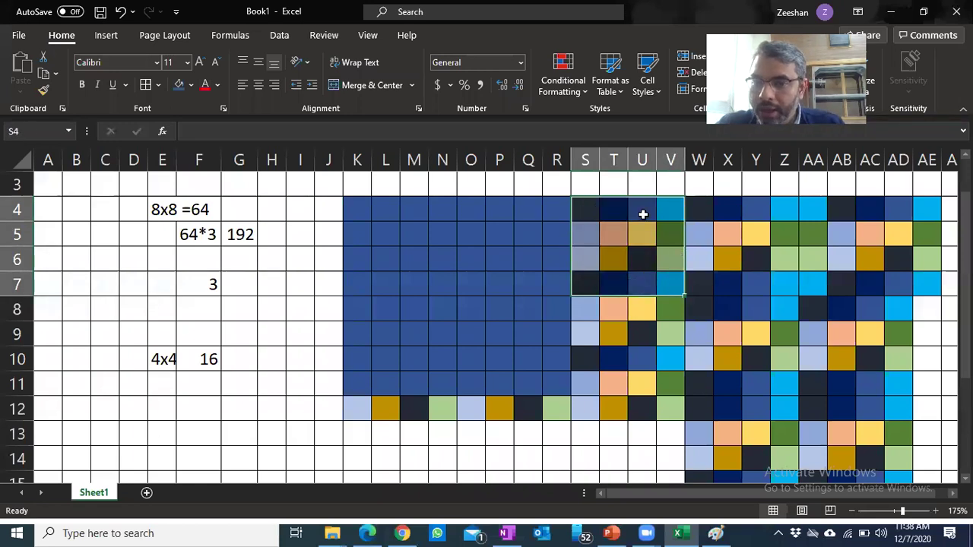
{"action": "left_click", "coordinate": [191, 85]}
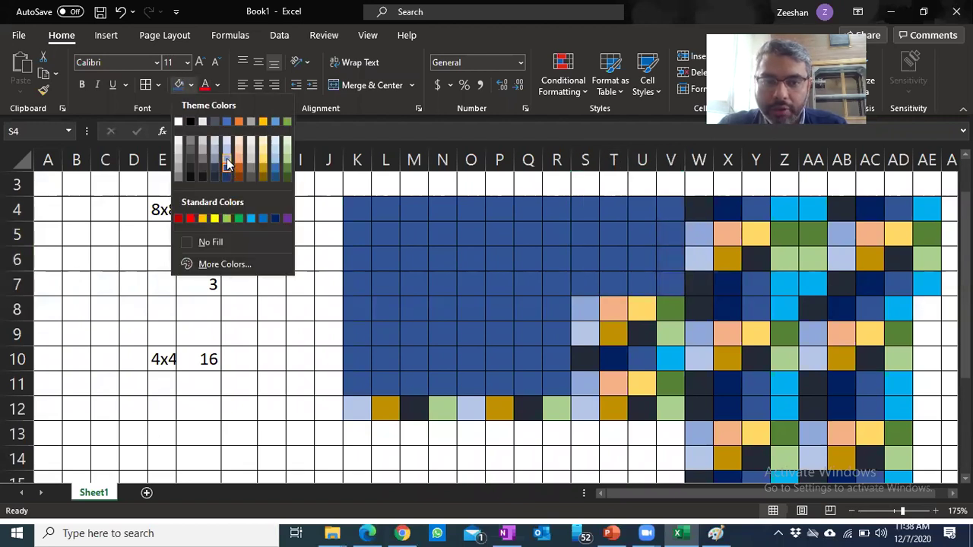
{"action": "left_click", "coordinate": [227, 176]}
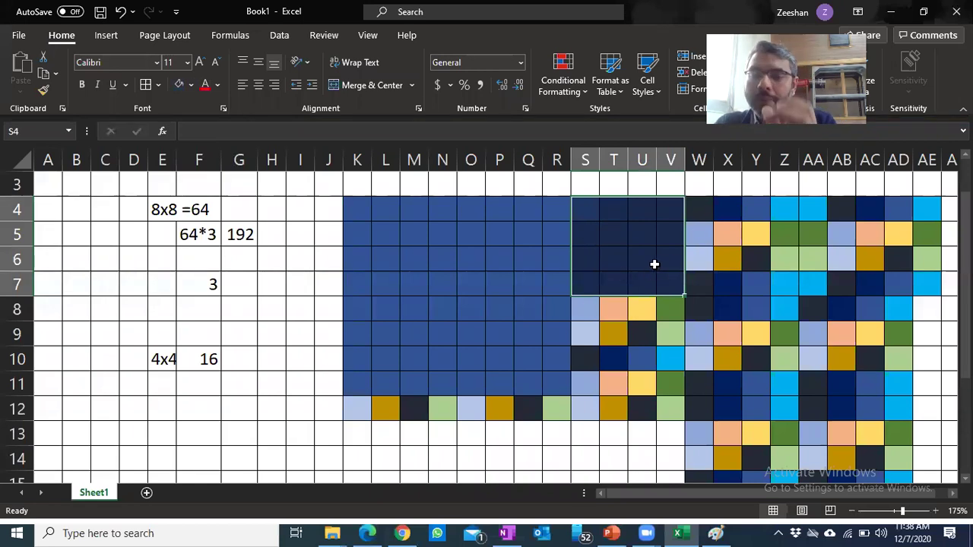
{"action": "mouse_move", "coordinate": [587, 308]}
{"action": "left_mouse_down"}
{"action": "mouse_move", "coordinate": [639, 340]}
{"action": "mouse_move", "coordinate": [666, 381]}
{"action": "left_mouse_up"}
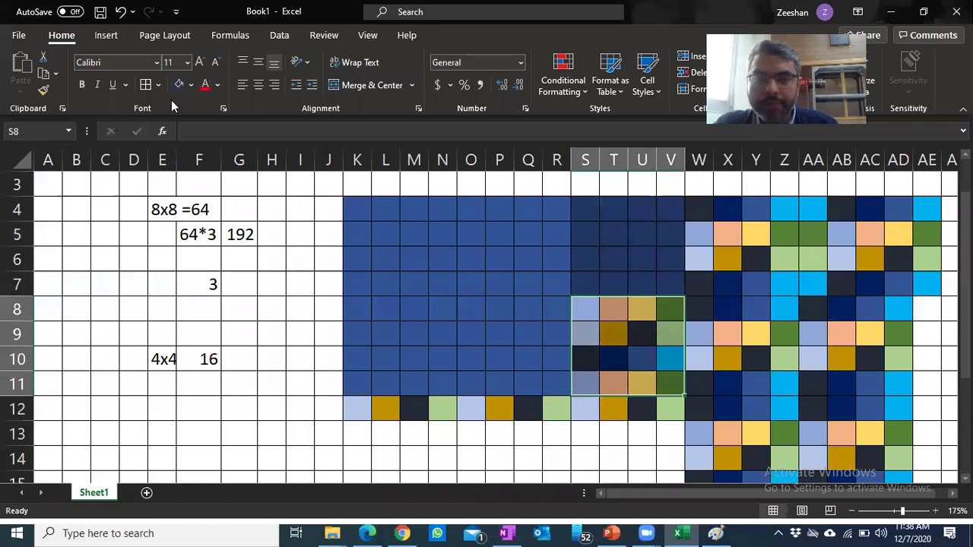
{"action": "left_click", "coordinate": [194, 89]}
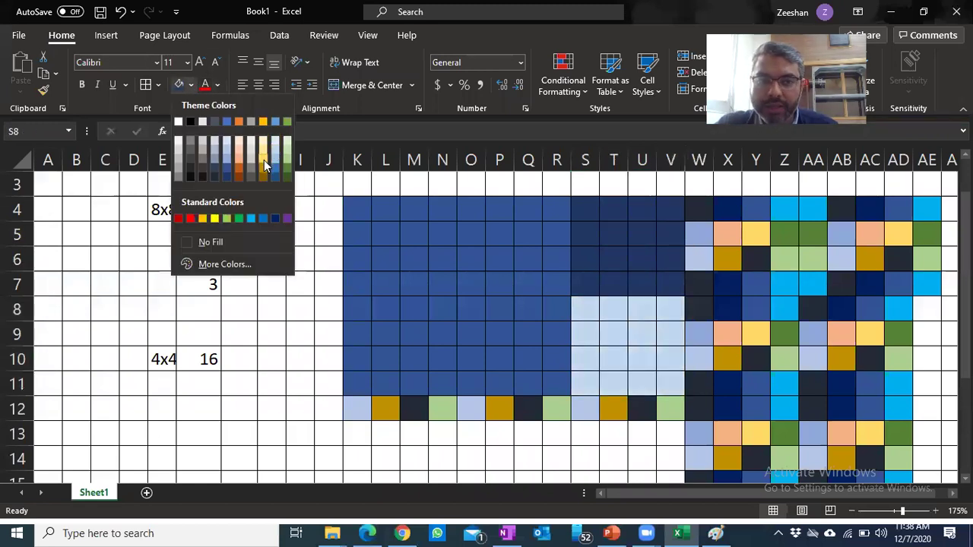
{"action": "left_click", "coordinate": [265, 162]}
Fill W4:Z7 solid blue and W8:Z11 dark slate.
{"action": "left_click_drag", "start_coordinate": [704, 216], "coordinate": [781, 282]}
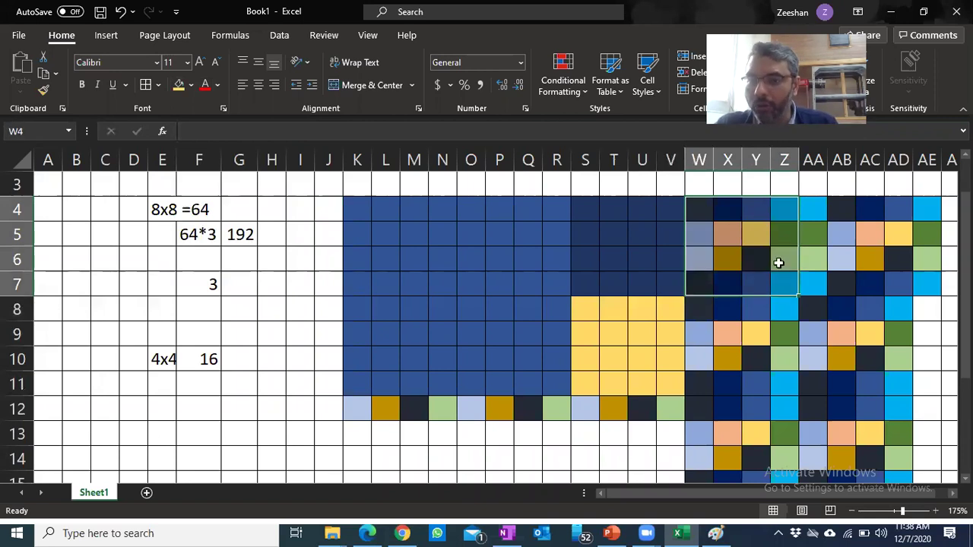
{"action": "left_click", "coordinate": [217, 84]}
{"action": "left_click", "coordinate": [192, 86]}
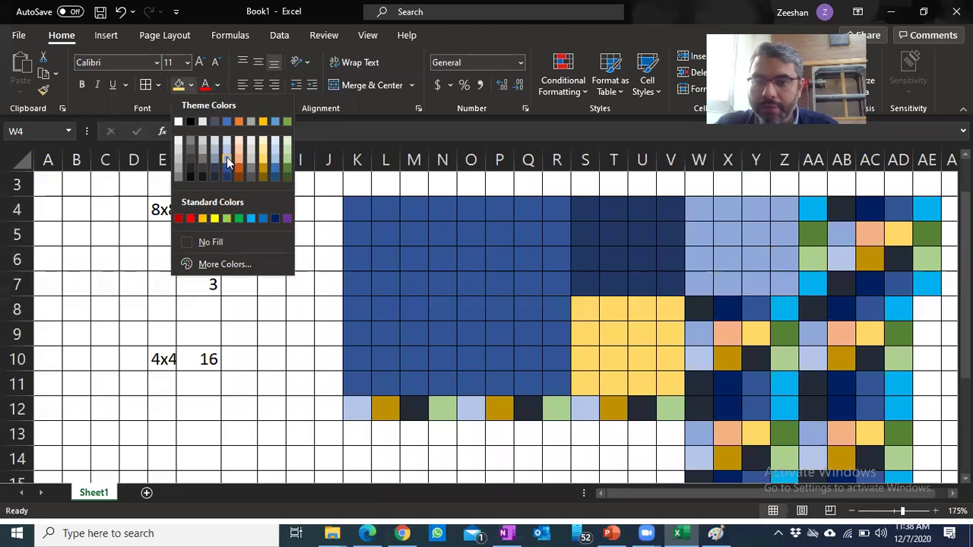
{"action": "left_click", "coordinate": [227, 169]}
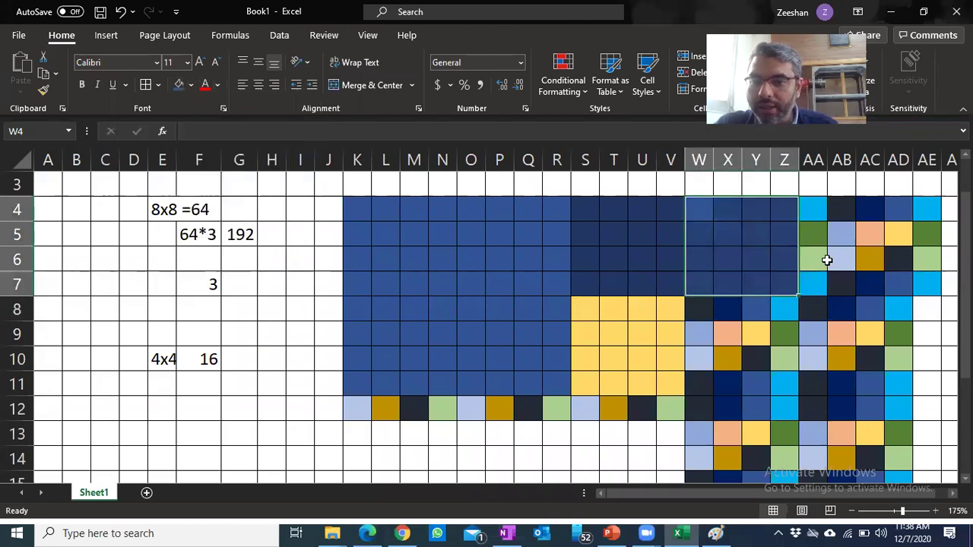
{"action": "left_click_drag", "start_coordinate": [711, 316], "coordinate": [785, 386]}
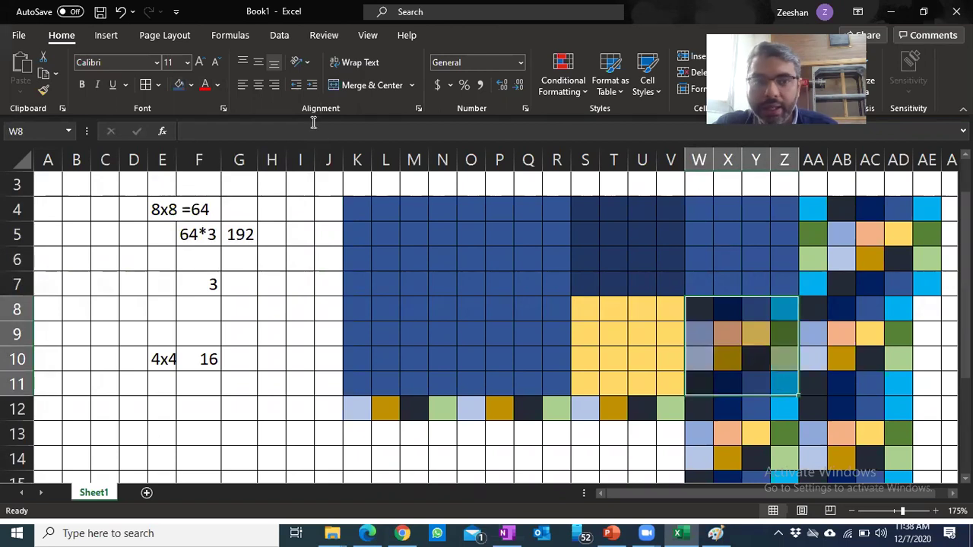
{"action": "left_click", "coordinate": [180, 84]}
{"action": "left_click", "coordinate": [191, 84]}
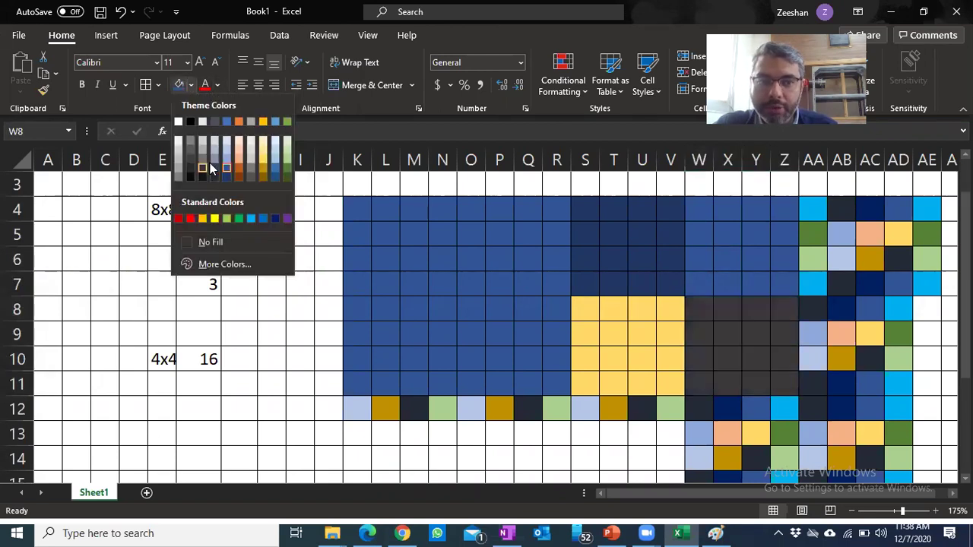
{"action": "left_click", "coordinate": [216, 175]}
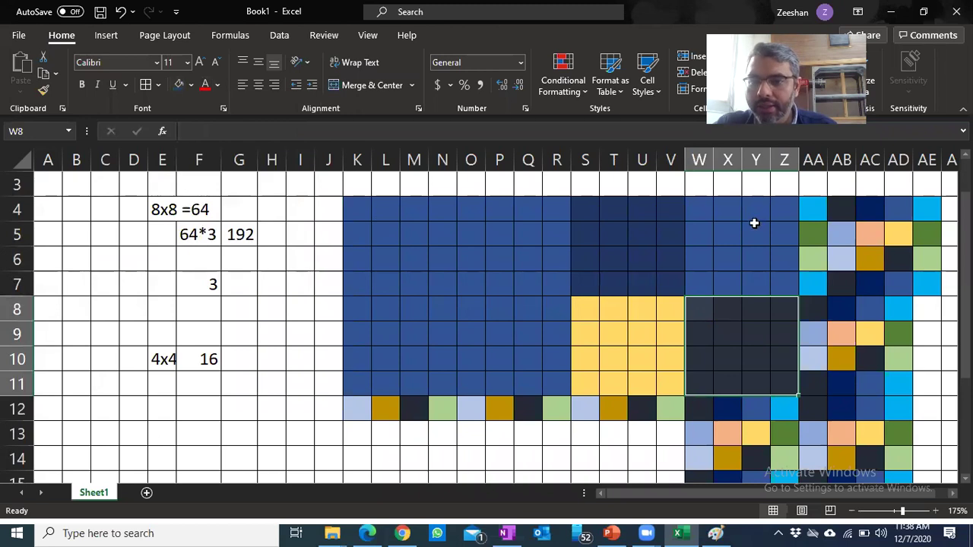
{"action": "left_click", "coordinate": [755, 189]}
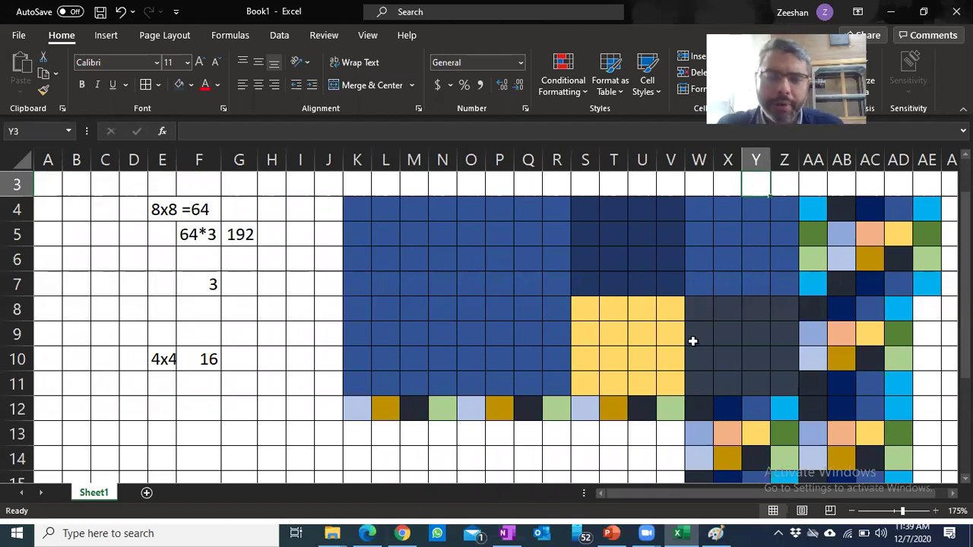
Fill T4:T6 red as the vertical bar of the cross.
{"action": "mouse_move", "coordinate": [591, 213]}
{"action": "left_mouse_down"}
{"action": "mouse_move", "coordinate": [680, 283]}
{"action": "mouse_move", "coordinate": [670, 282]}
{"action": "left_mouse_up"}
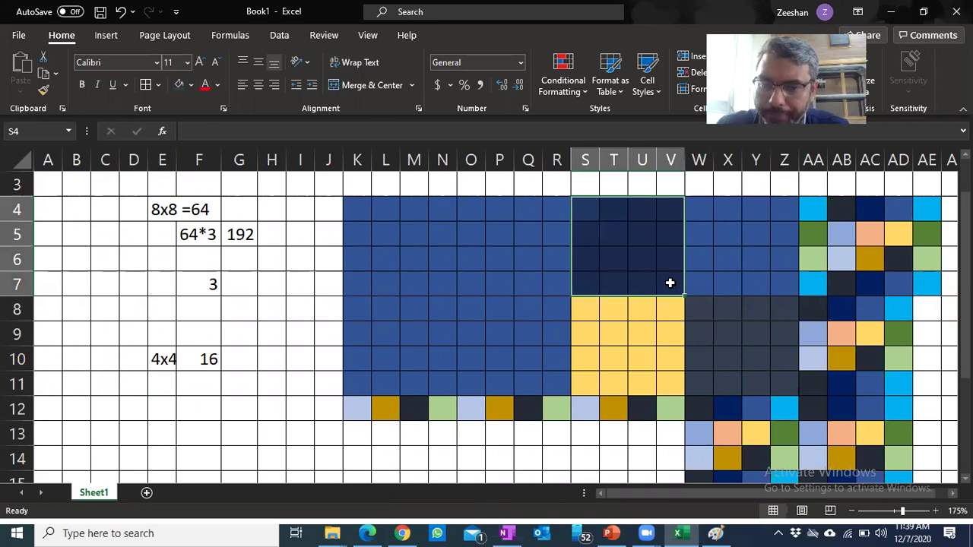
{"action": "left_click", "coordinate": [592, 215]}
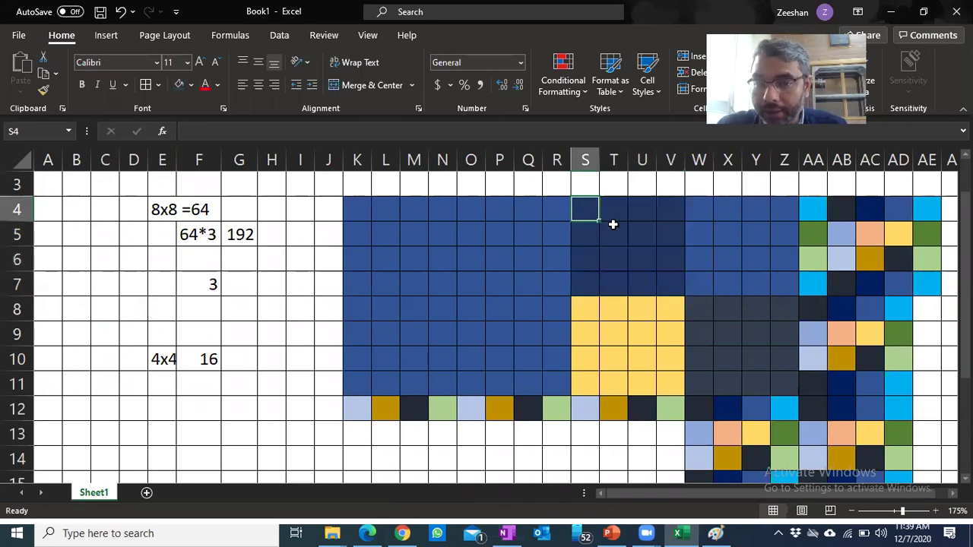
{"action": "left_click", "coordinate": [612, 232]}
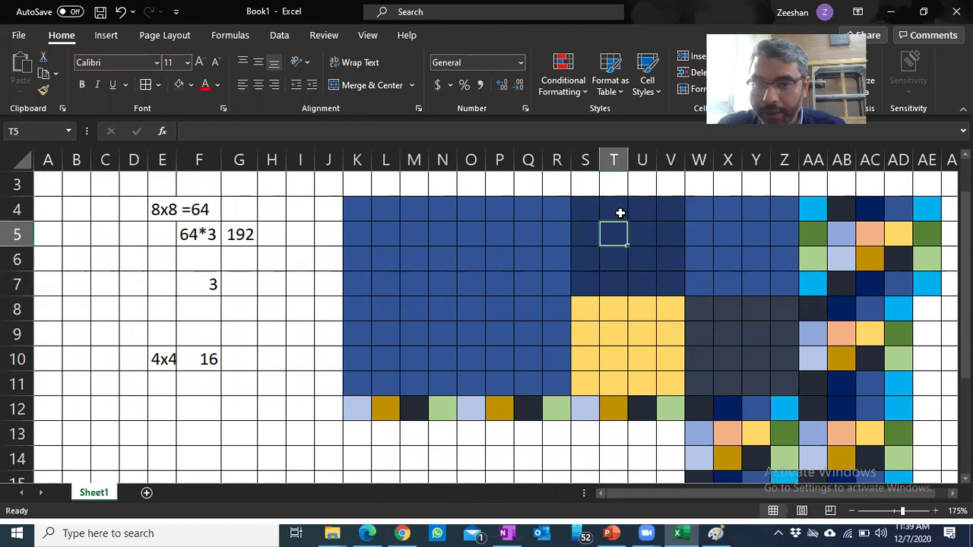
{"action": "left_click_drag", "start_coordinate": [616, 208], "coordinate": [611, 218]}
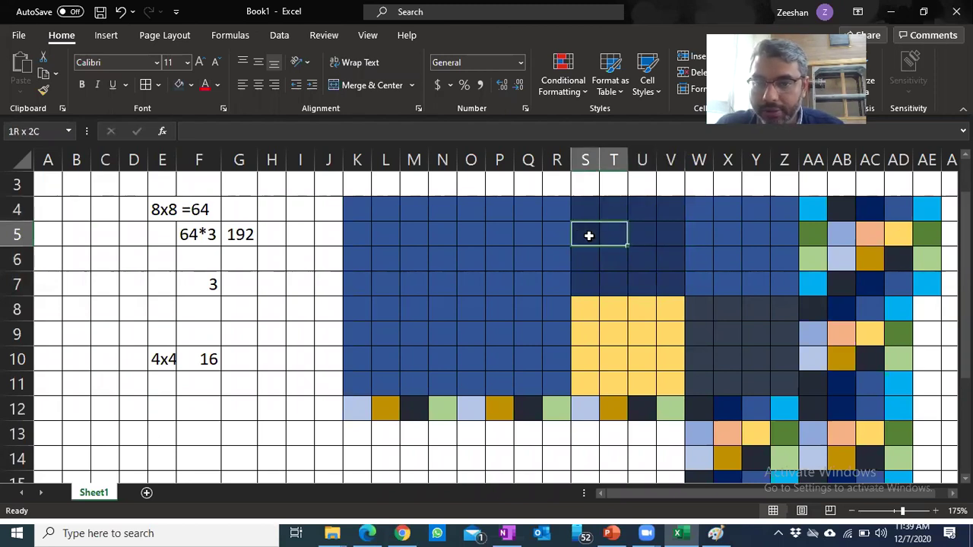
{"action": "left_click_drag", "start_coordinate": [612, 218], "coordinate": [619, 256]}
{"action": "left_click_drag", "start_coordinate": [613, 210], "coordinate": [616, 254]}
{"action": "left_click", "coordinate": [191, 84]}
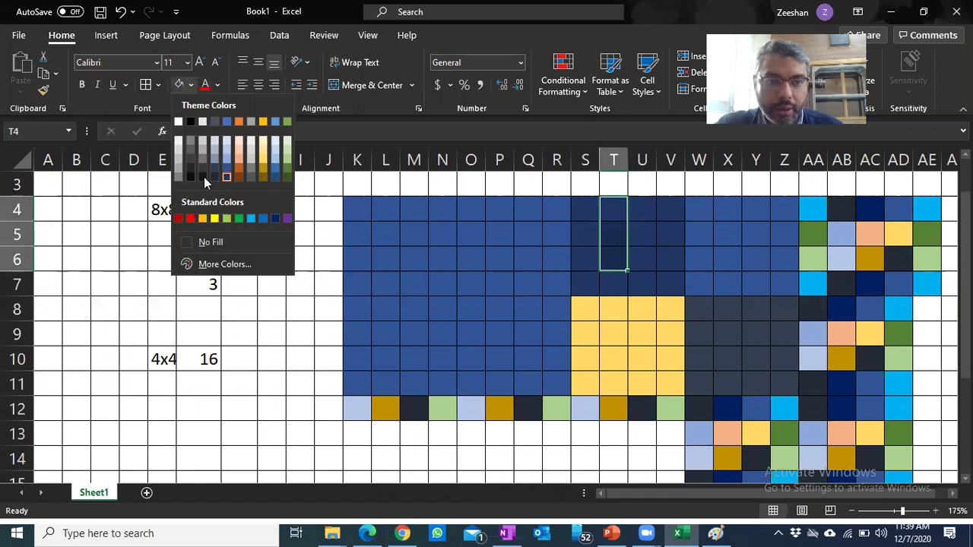
{"action": "left_click", "coordinate": [191, 220]}
Fill S5:U5 red to complete the cross's horizontal bar.
{"action": "left_click_drag", "start_coordinate": [585, 234], "coordinate": [642, 235]}
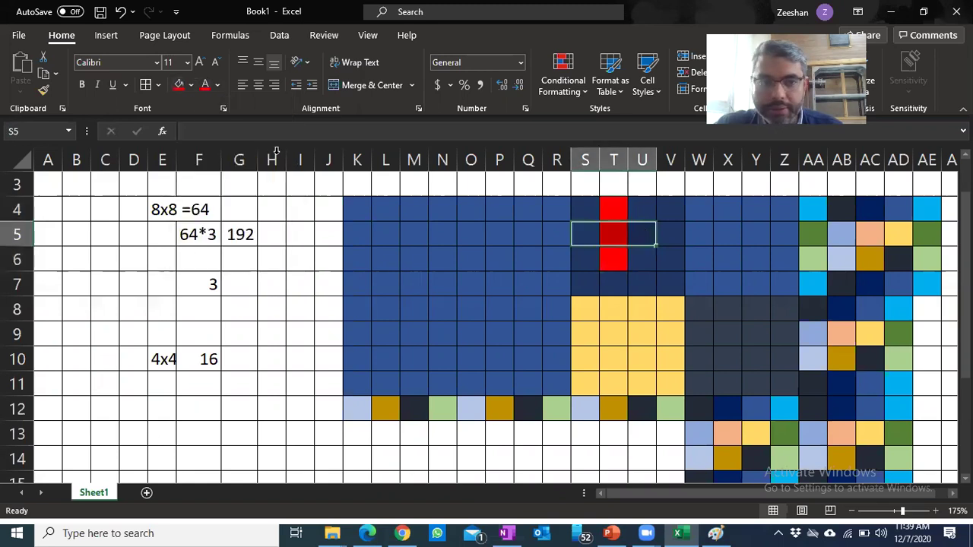
{"action": "left_click", "coordinate": [181, 87]}
{"action": "left_click", "coordinate": [531, 181]}
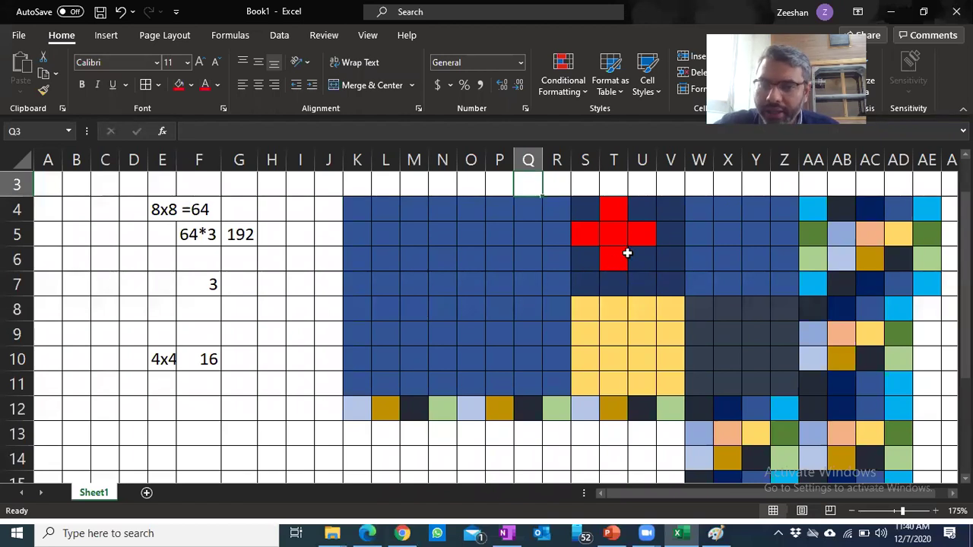
Fill the 2x2 block X4:Y5 red inside the blue W4:Z7 block.
{"action": "left_click", "coordinate": [622, 210]}
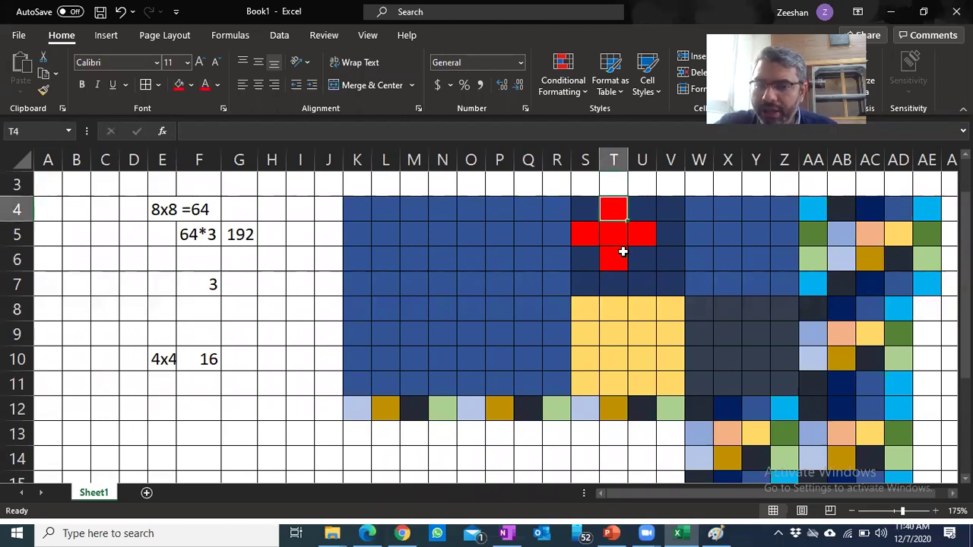
{"action": "mouse_move", "coordinate": [643, 234]}
{"action": "left_mouse_down"}
{"action": "mouse_move", "coordinate": [588, 233]}
{"action": "mouse_move", "coordinate": [613, 258]}
{"action": "mouse_move", "coordinate": [652, 233]}
{"action": "mouse_move", "coordinate": [617, 206]}
{"action": "mouse_move", "coordinate": [617, 261]}
{"action": "left_mouse_up"}
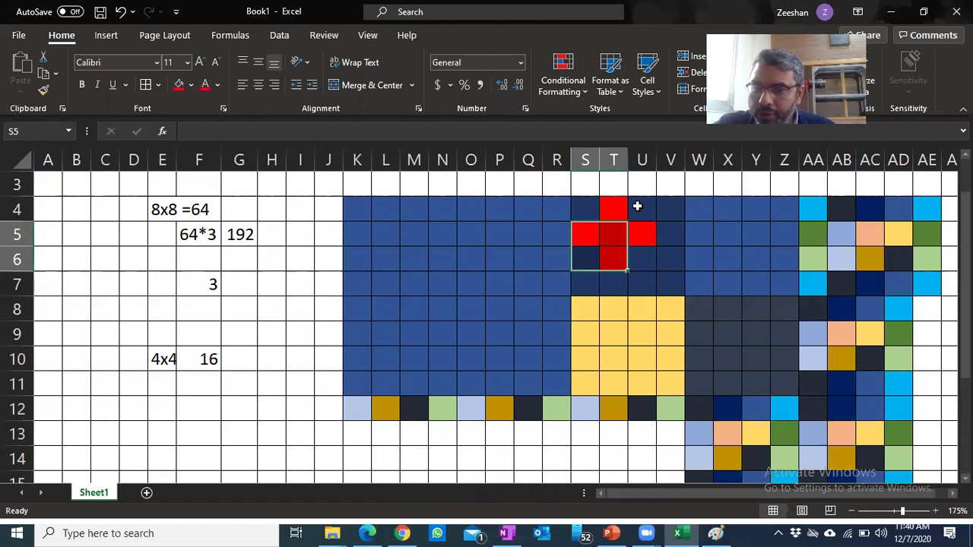
{"action": "left_click", "coordinate": [729, 213]}
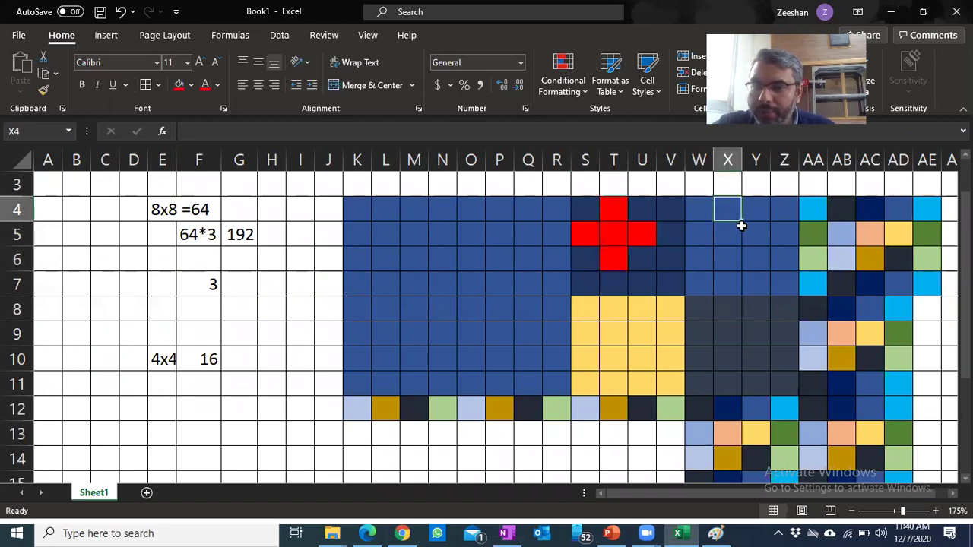
{"action": "left_click_drag", "start_coordinate": [742, 226], "coordinate": [758, 232]}
{"action": "left_click", "coordinate": [185, 85]}
{"action": "left_click", "coordinate": [739, 181]}
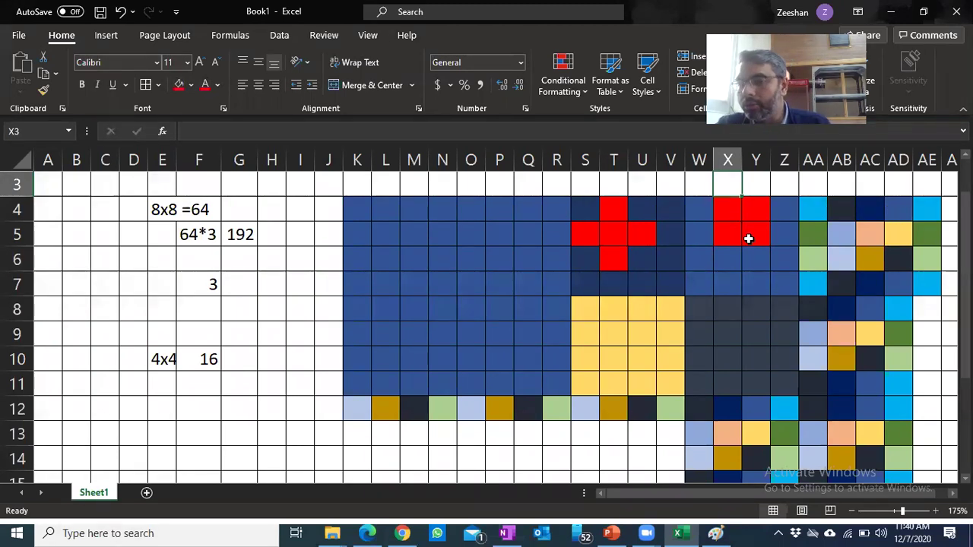
{"action": "left_click_drag", "start_coordinate": [743, 218], "coordinate": [756, 241]}
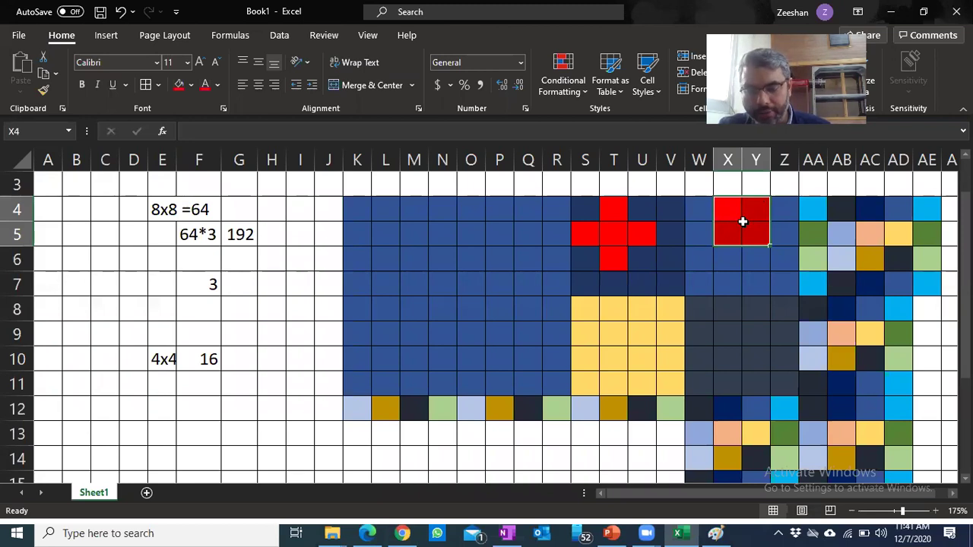
Present JPEG vs GIF slide 8 full-screen twice, then return to the Excel pixel grid.
{"action": "left_click", "coordinate": [714, 533]}
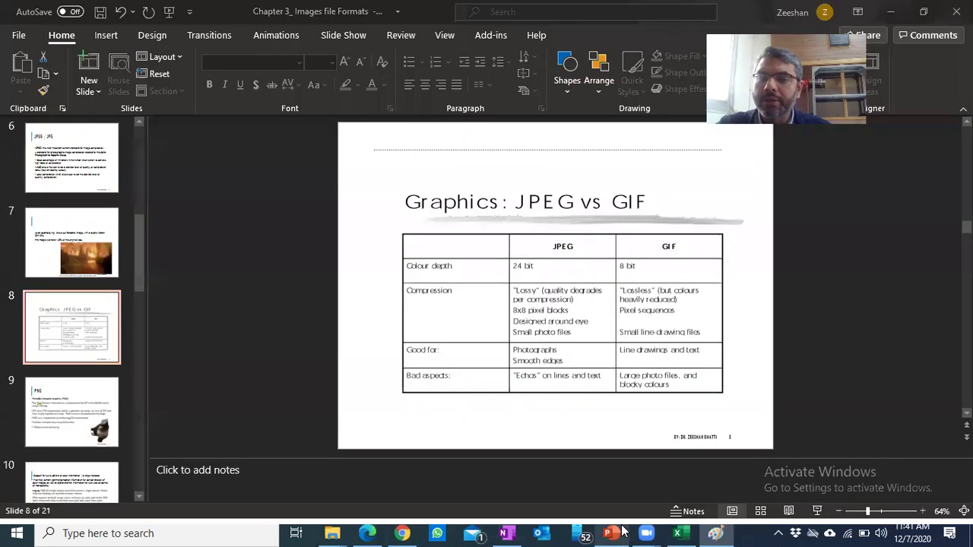
{"action": "left_click", "coordinate": [612, 533]}
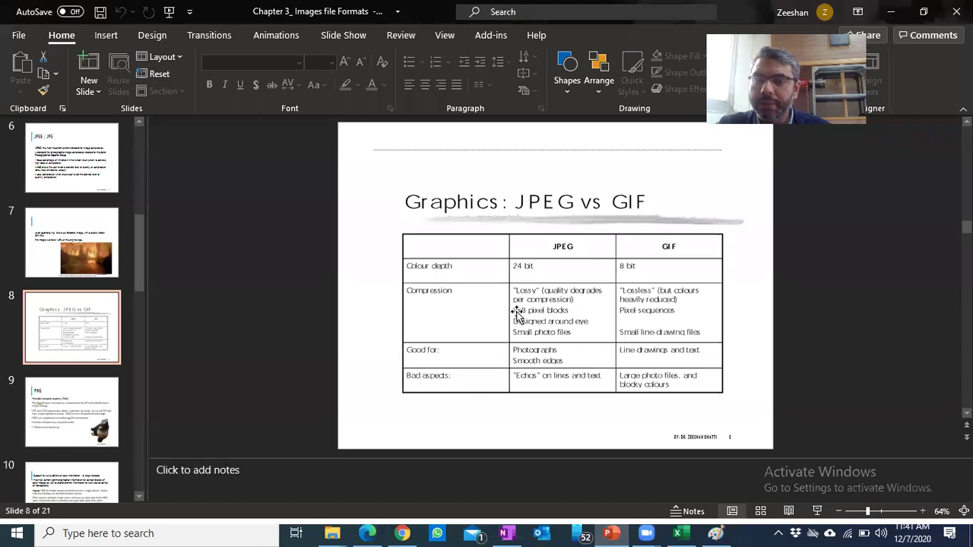
{"action": "left_click", "coordinate": [817, 511]}
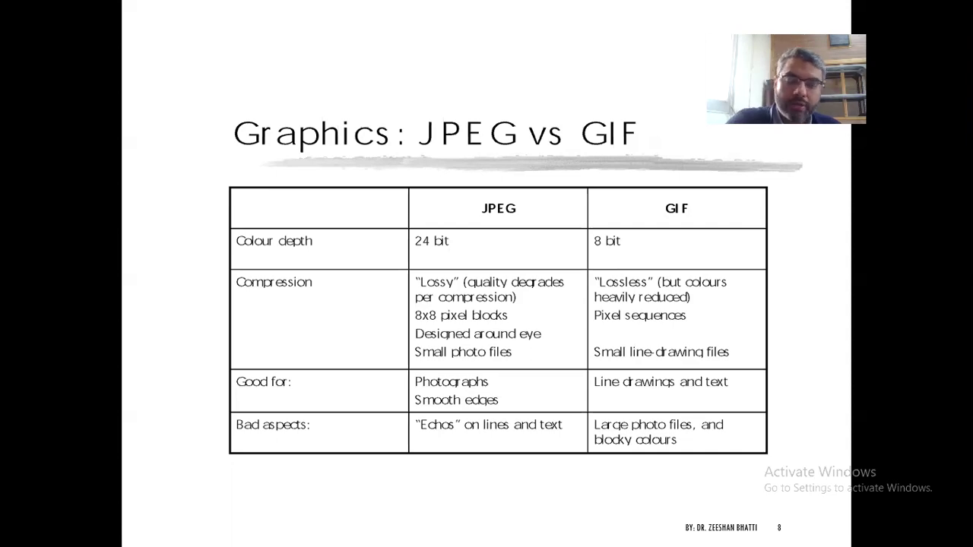
{"action": "key", "text": "Escape"}
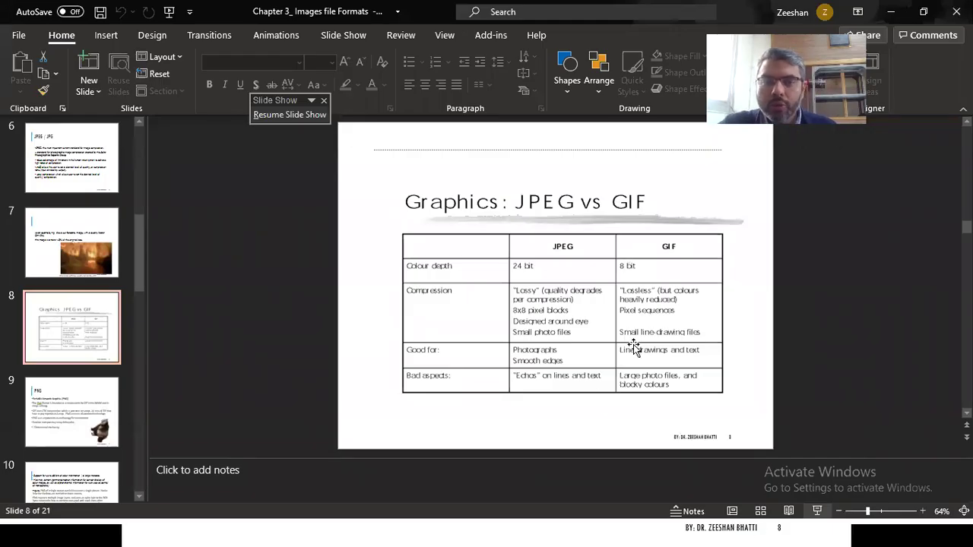
{"action": "key", "text": "shift+F5"}
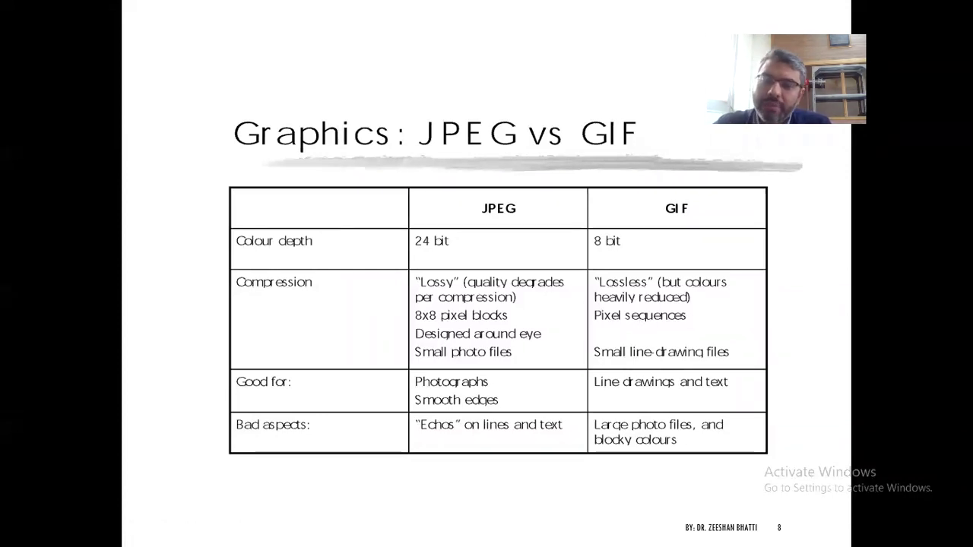
{"action": "key", "text": "Escape"}
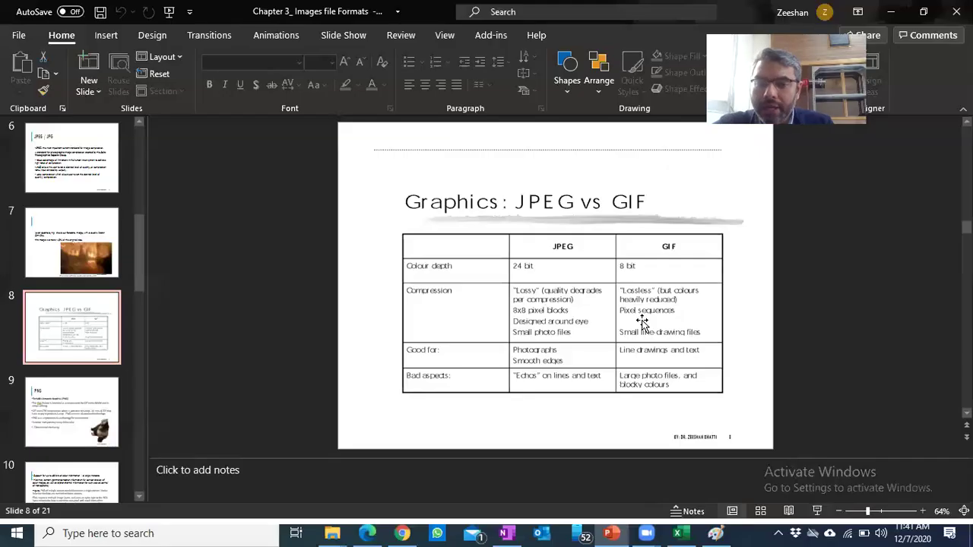
{"action": "left_click", "coordinate": [677, 533]}
{"action": "scroll", "coordinate": [851, 274], "scroll_direction": "down", "scroll_amount": 1}
{"action": "scroll", "coordinate": [855, 294], "scroll_direction": "up", "scroll_amount": 1}
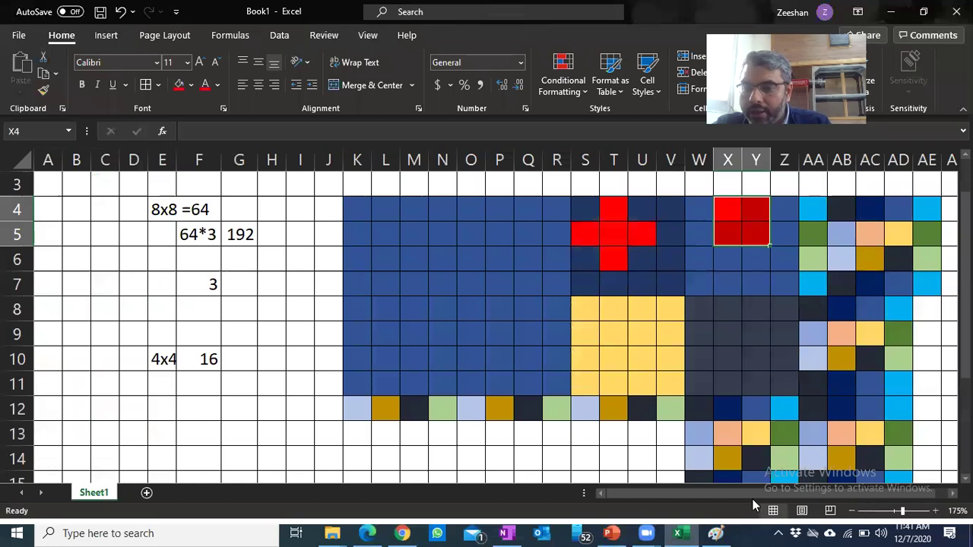
Inspect the coloured cell block AA4:AE7 and a smaller 3×3 block, then return to the JPEG vs GIF slide.
{"action": "scroll", "coordinate": [827, 280], "scroll_direction": "right", "scroll_amount": 1}
{"action": "scroll", "coordinate": [827, 280], "scroll_direction": "right", "scroll_amount": 2}
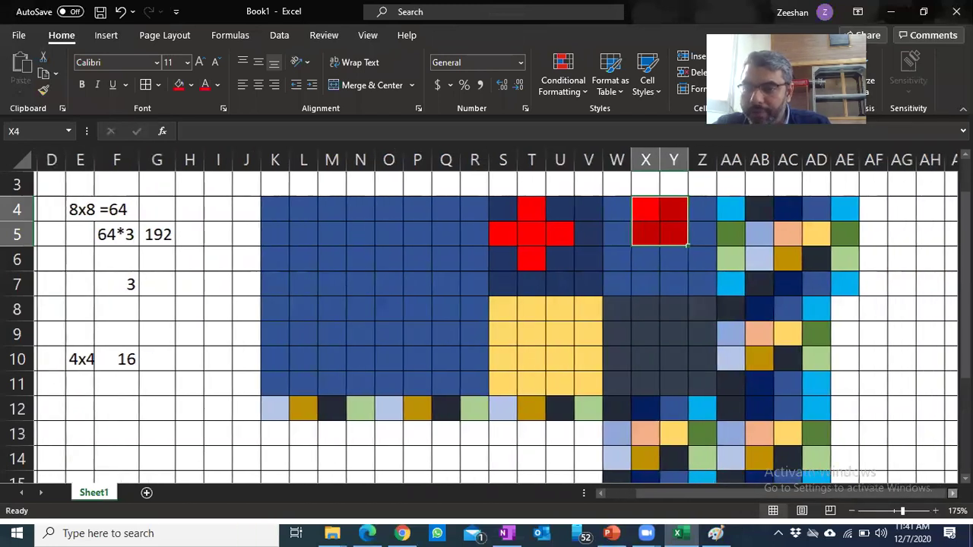
{"action": "scroll", "coordinate": [826, 279], "scroll_direction": "right", "scroll_amount": 1}
{"action": "left_click_drag", "start_coordinate": [698, 211], "coordinate": [816, 287]}
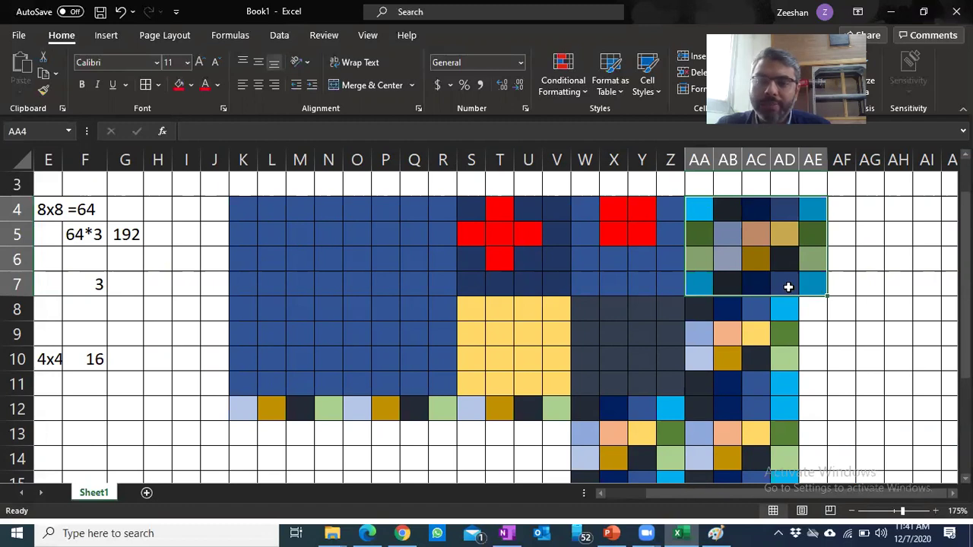
{"action": "mouse_move", "coordinate": [801, 288]}
{"action": "left_mouse_down"}
{"action": "mouse_move", "coordinate": [699, 205]}
{"action": "mouse_move", "coordinate": [710, 224]}
{"action": "left_mouse_up"}
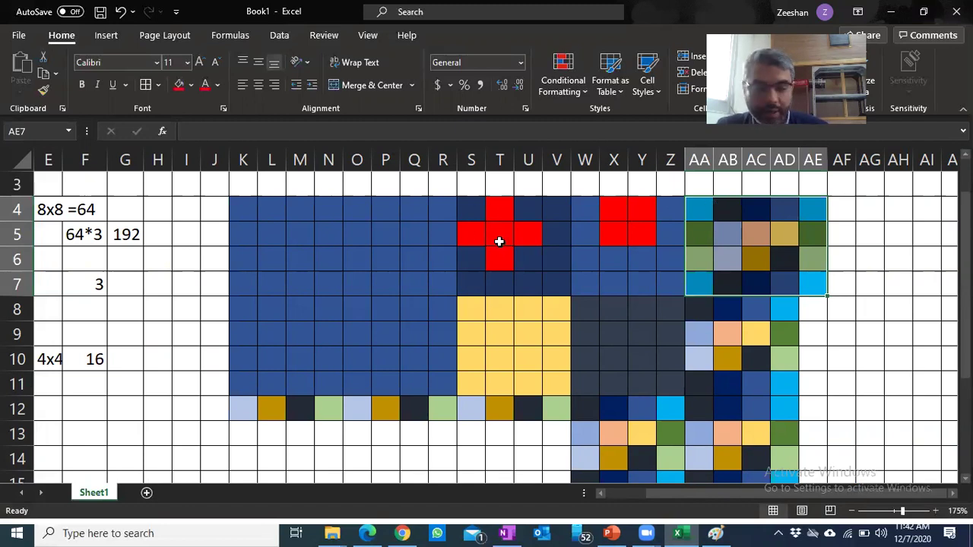
{"action": "left_click", "coordinate": [613, 532]}
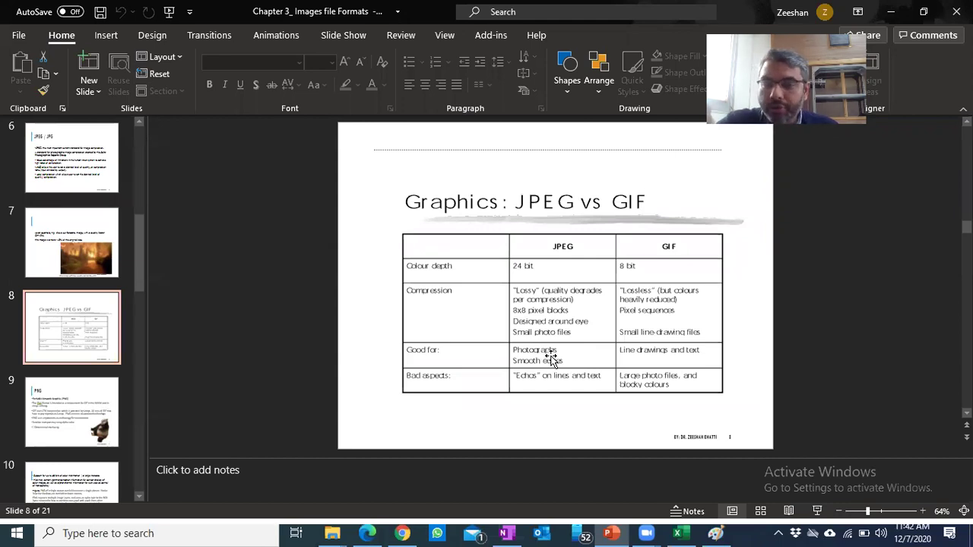
Bring the library photo in Paint forward and zoom out from 200% to 100%.
{"action": "left_click", "coordinate": [715, 533]}
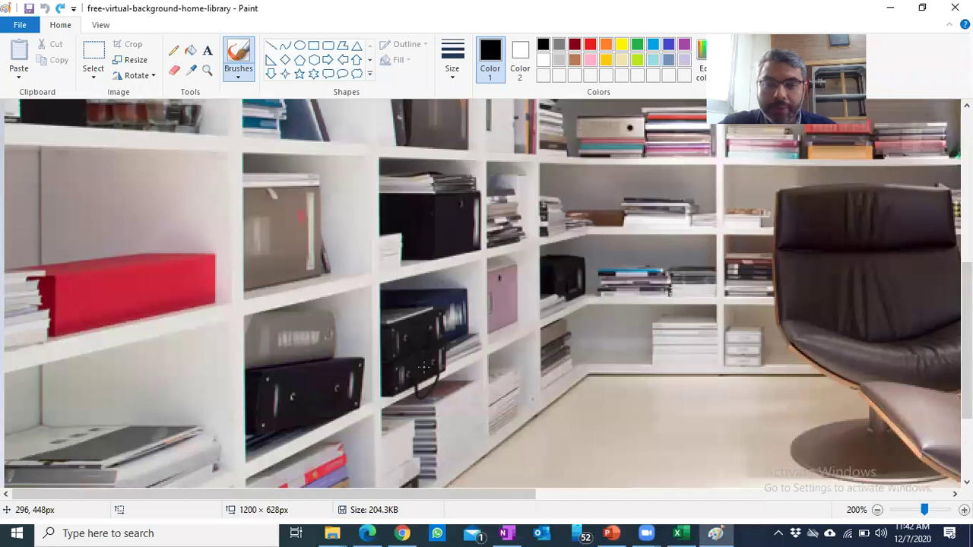
{"action": "left_click", "coordinate": [878, 510]}
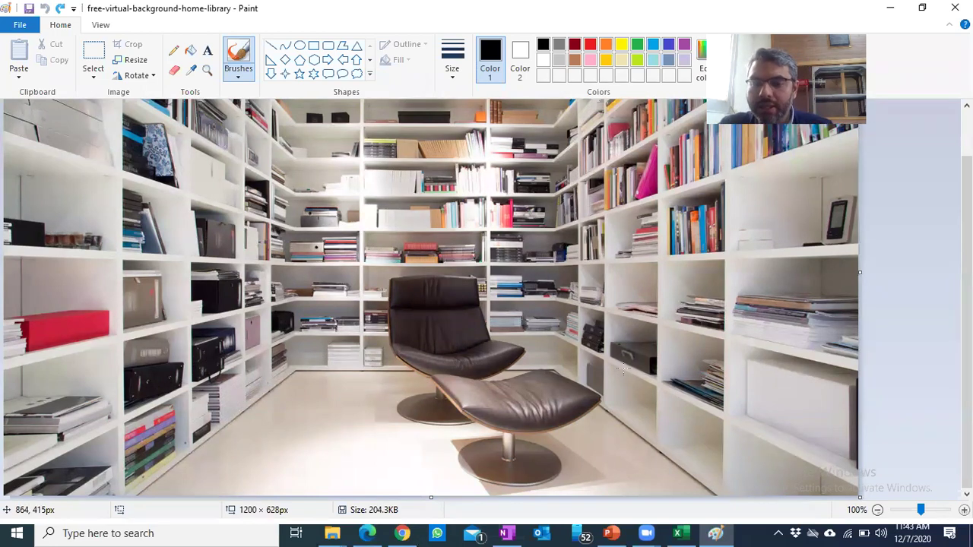
Switch between the slide and the library photo, ending on the JPEG vs GIF slide.
{"action": "key", "text": "alt+Tab"}
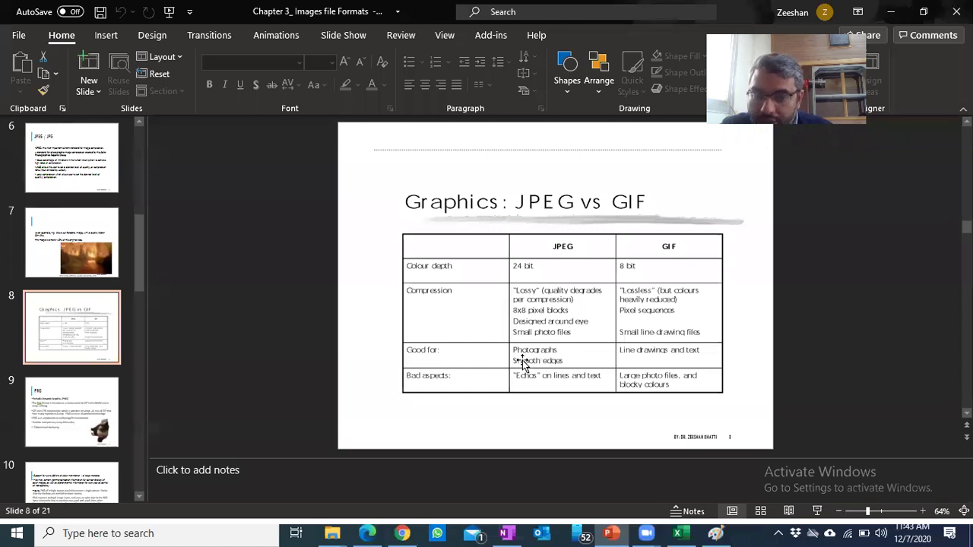
{"action": "key", "text": "alt+Tab"}
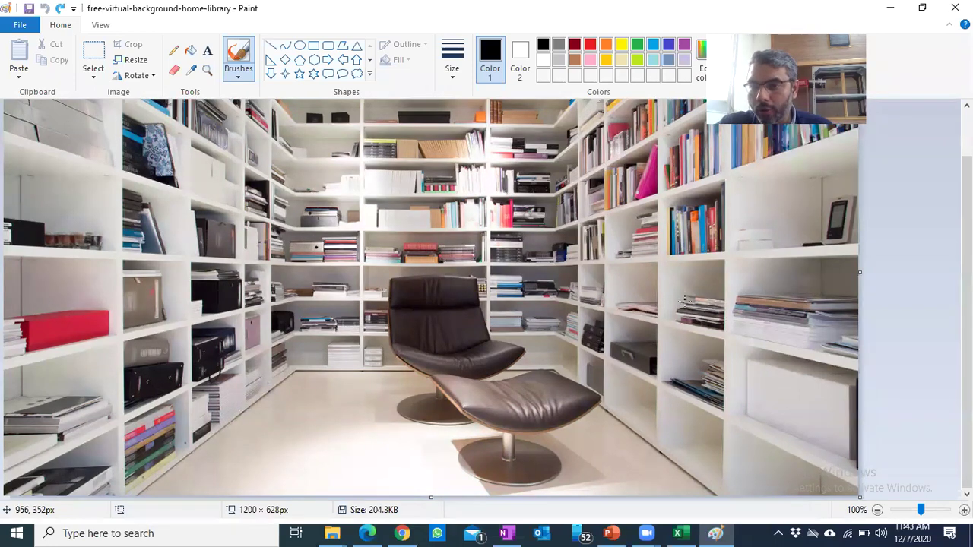
{"action": "left_click", "coordinate": [716, 533]}
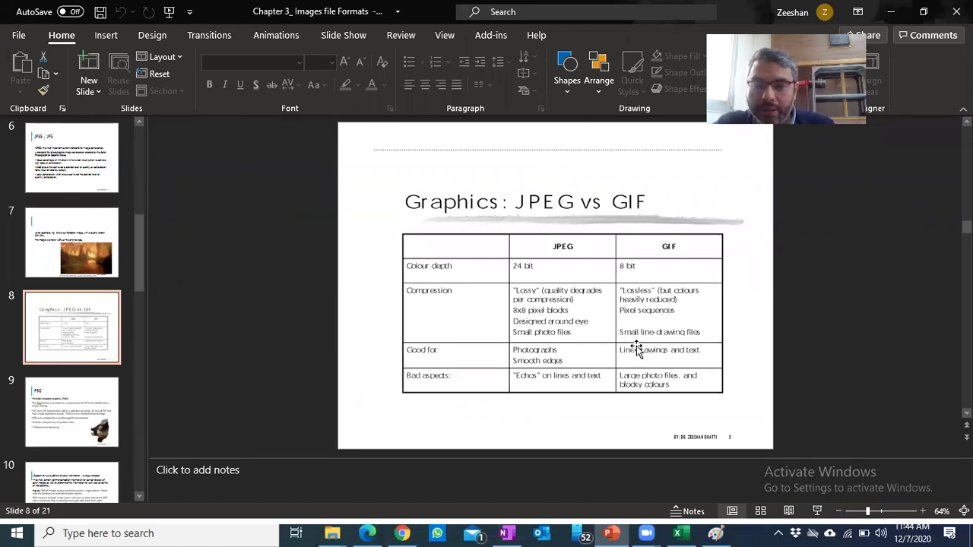
{"action": "left_click", "coordinate": [818, 511]}
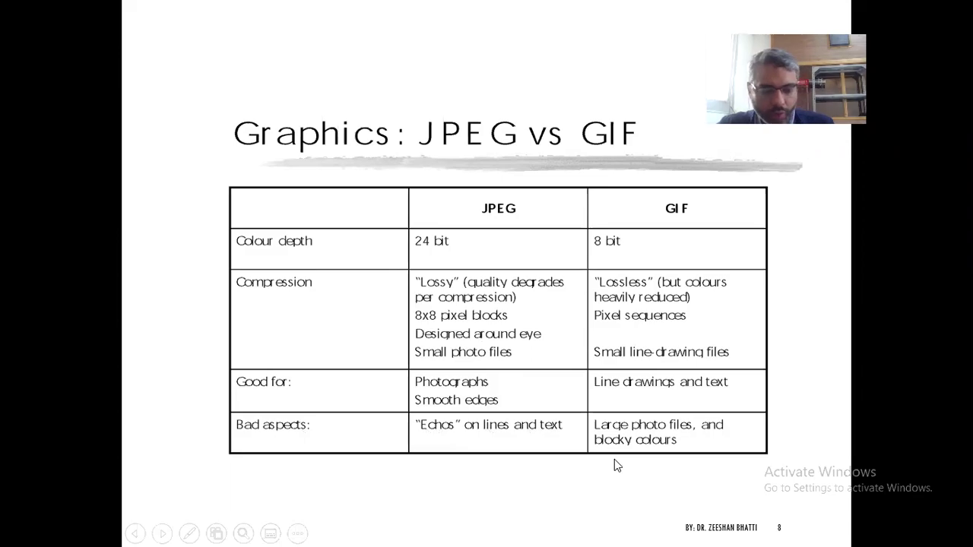
{"action": "key", "text": "Escape"}
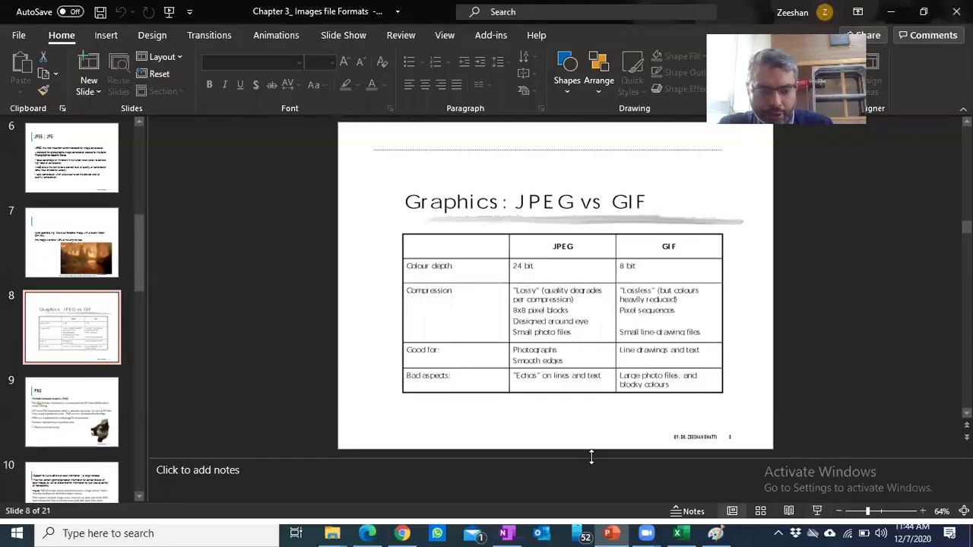
Launch Paint from the Run box to get a new blank canvas.
{"action": "key", "text": "super+r"}
{"action": "type", "text": "notepad"}
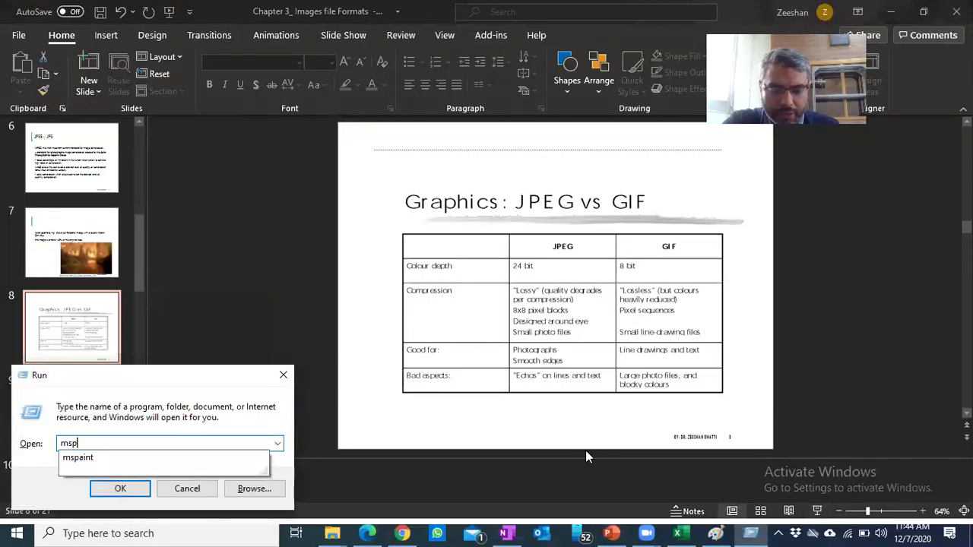
{"action": "key", "text": "Return"}
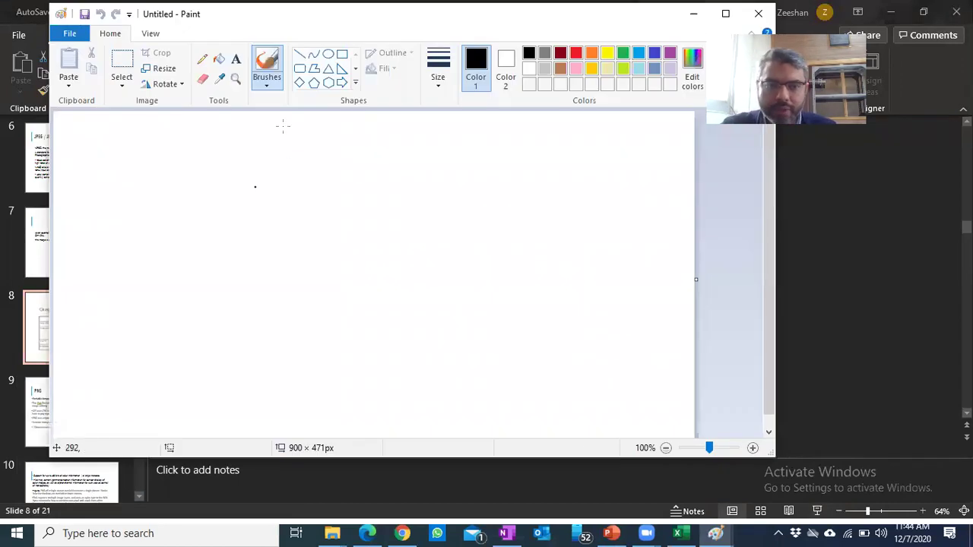
Draw a black diagonal line across the canvas using the thickest line size.
{"action": "left_click", "coordinate": [300, 54]}
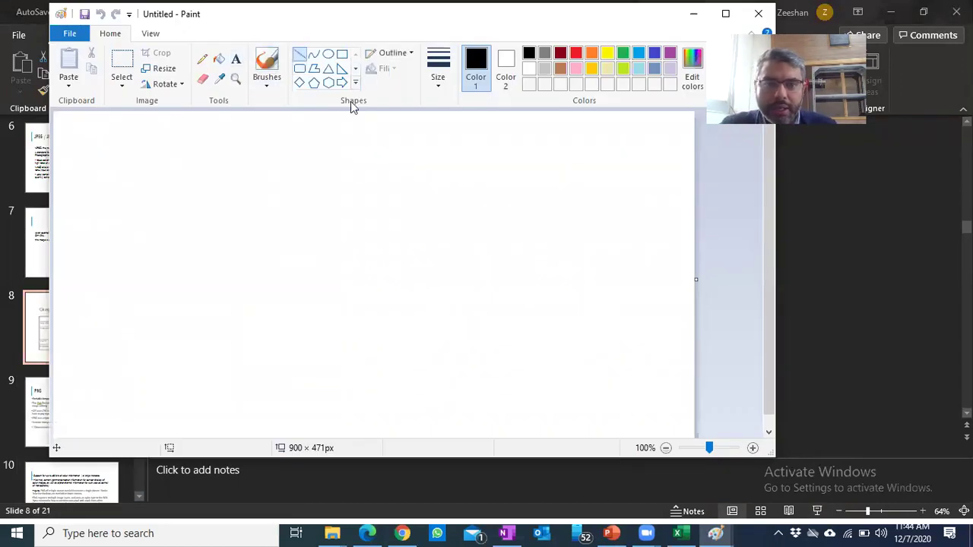
{"action": "left_click", "coordinate": [445, 84]}
{"action": "left_click", "coordinate": [466, 192]}
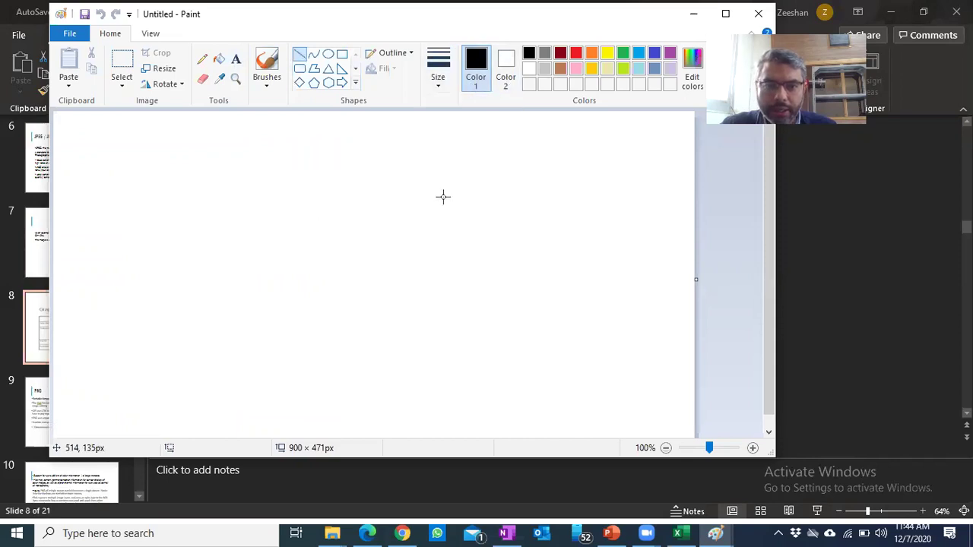
{"action": "left_click_drag", "start_coordinate": [477, 181], "coordinate": [267, 321]}
{"action": "left_click_drag", "start_coordinate": [205, 361], "coordinate": [134, 380]}
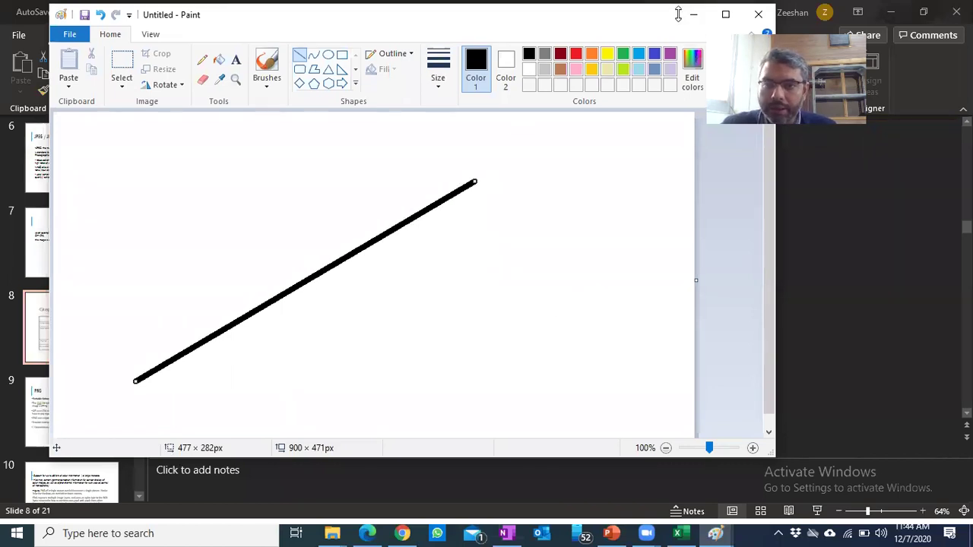
Magnify the canvas to 300% to reveal the line's stair-stepped edges.
{"action": "left_click", "coordinate": [755, 448]}
{"action": "left_click", "coordinate": [755, 448]}
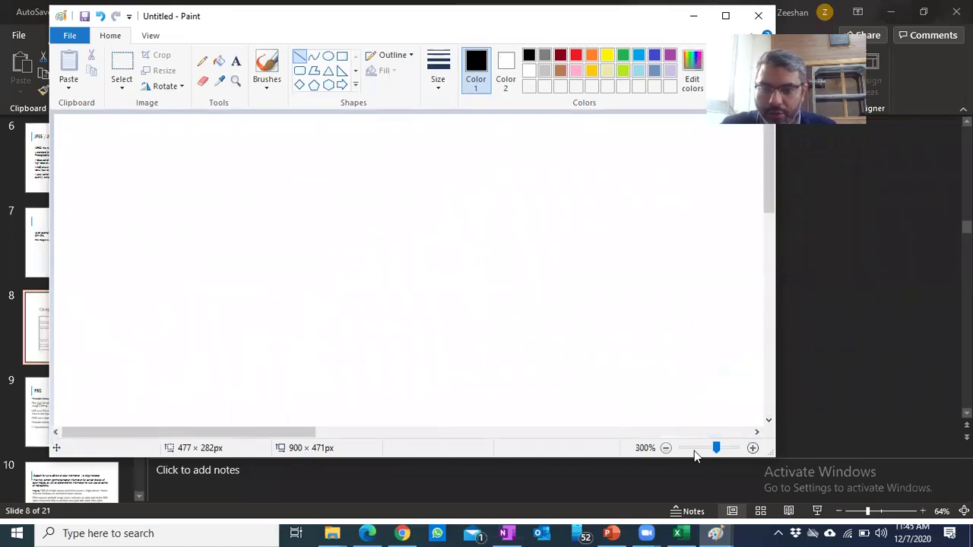
{"action": "left_click_drag", "start_coordinate": [768, 185], "coordinate": [770, 315]}
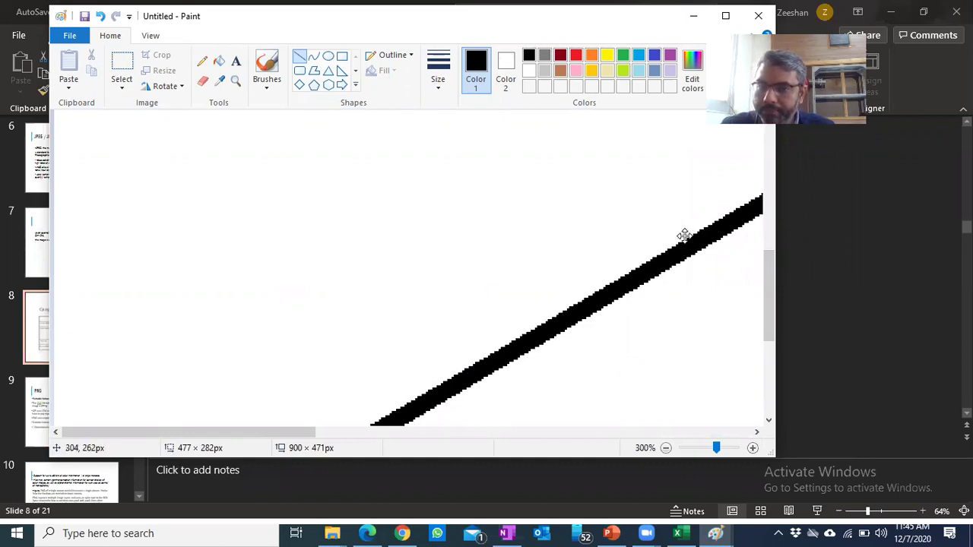
{"action": "left_click_drag", "start_coordinate": [352, 431], "coordinate": [442, 431]}
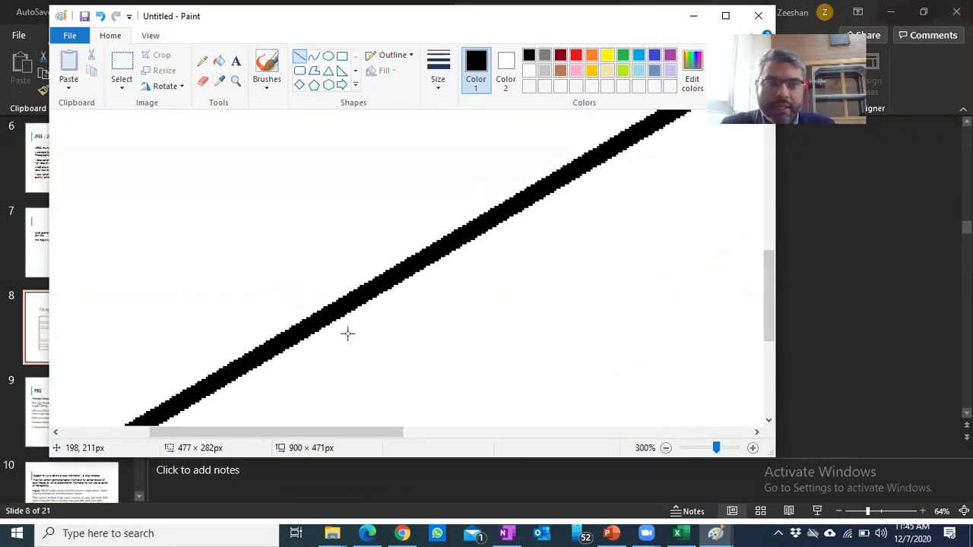
Add a text box left of the line reading 'Helo BSIT Studednts' and widen it.
{"action": "left_click", "coordinate": [235, 60]}
{"action": "left_click", "coordinate": [185, 169]}
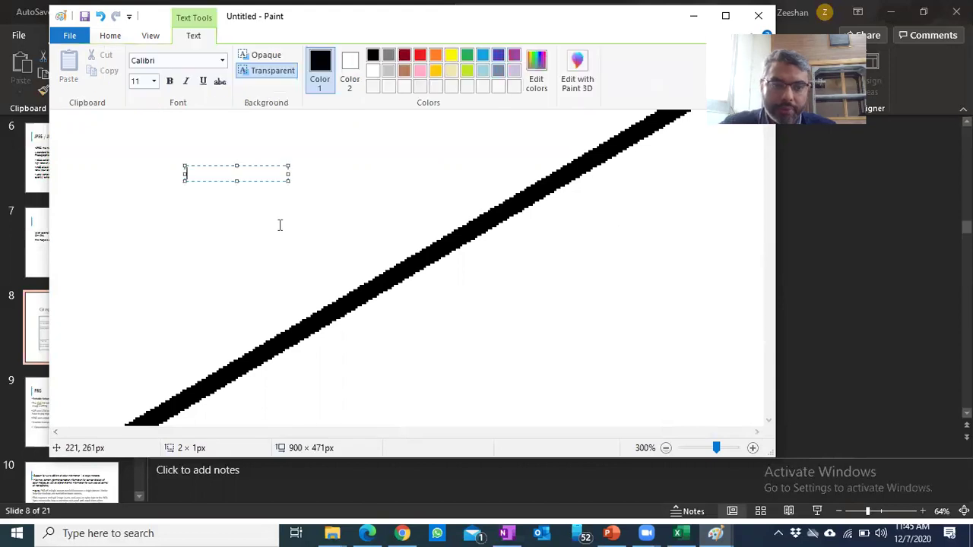
{"action": "type", "text": "Her"}
{"action": "key", "text": "BackSpace"}
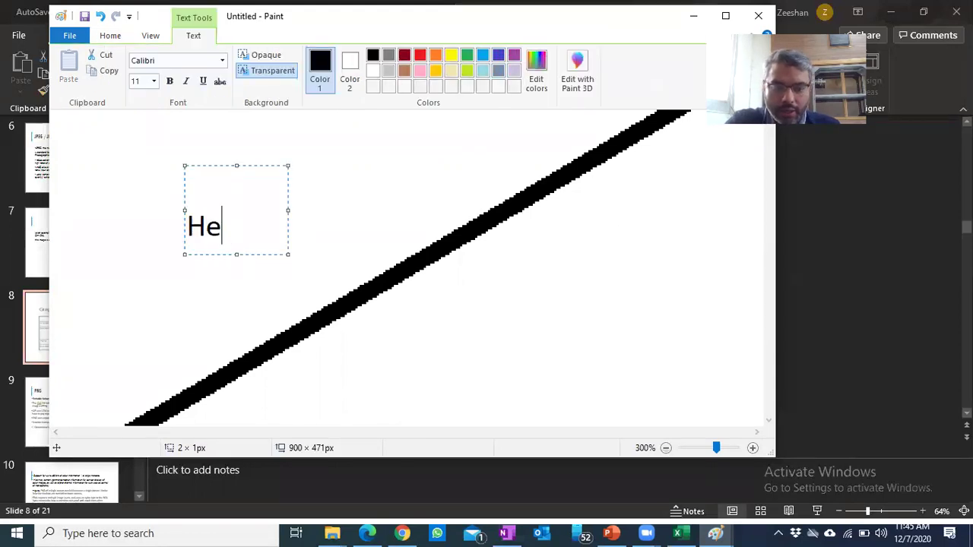
{"action": "type", "text": "lo B"}
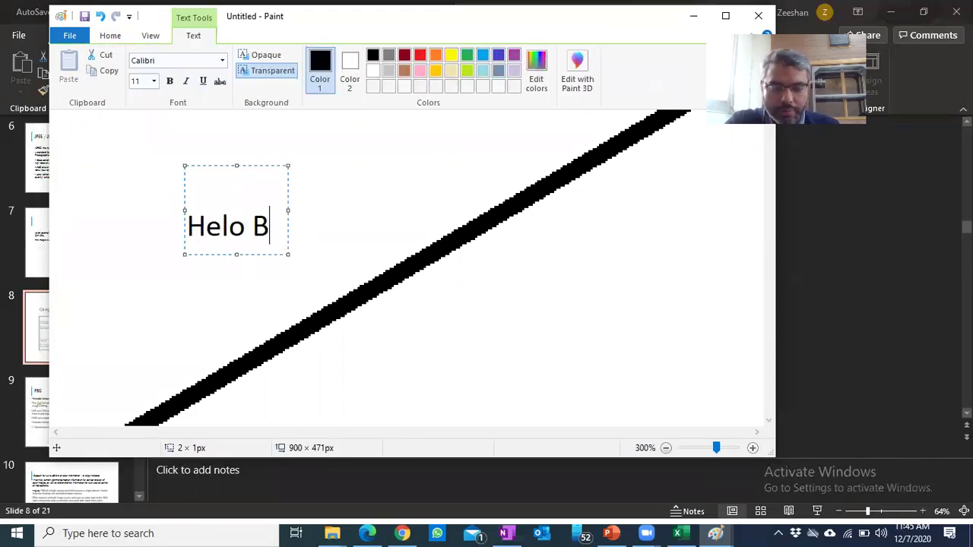
{"action": "type", "text": "SIT"}
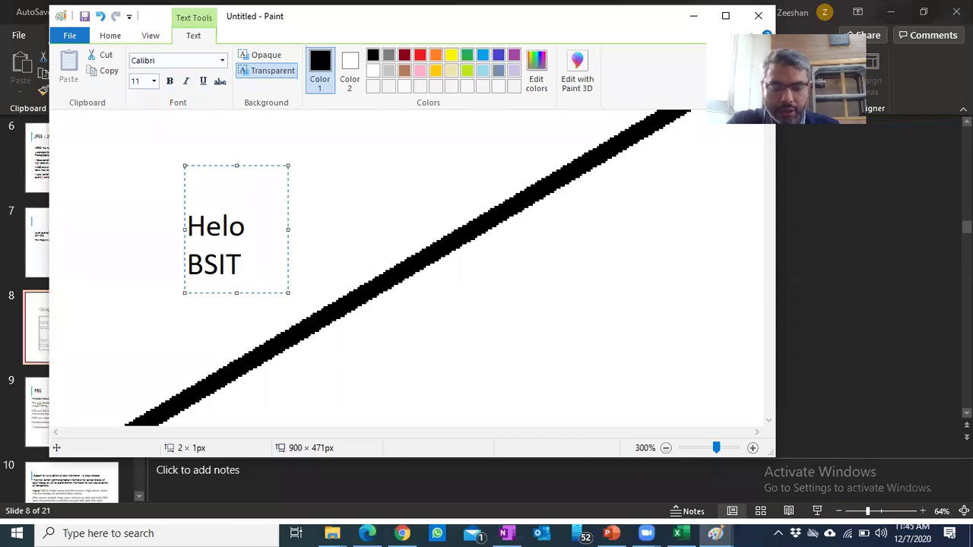
{"action": "type", "text": " Studednts"}
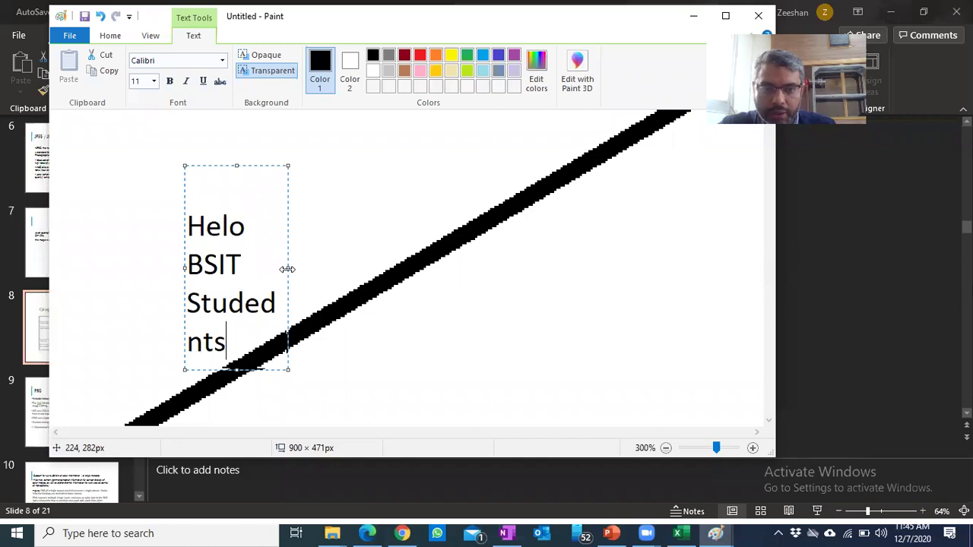
{"action": "left_click_drag", "start_coordinate": [287, 269], "coordinate": [705, 268]}
Select all the text and set its font size to 26, enlarging the box.
{"action": "key", "text": "ctrl+a"}
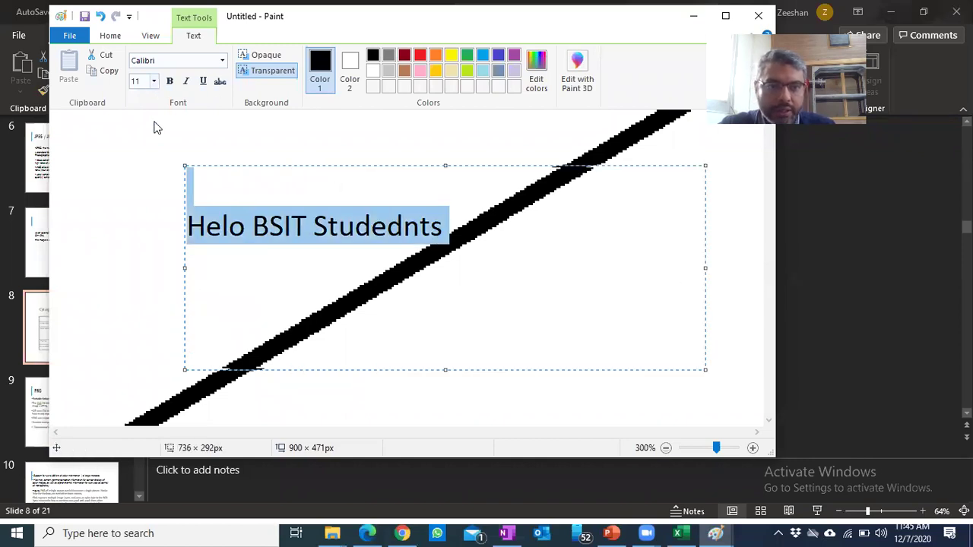
{"action": "left_click", "coordinate": [153, 81]}
{"action": "left_click", "coordinate": [142, 280]}
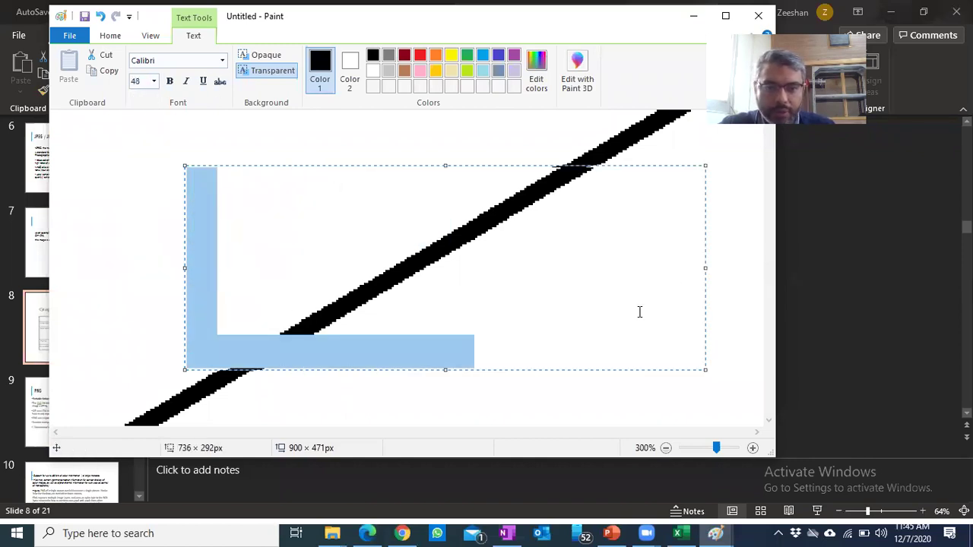
{"action": "left_click", "coordinate": [153, 81]}
{"action": "left_click", "coordinate": [141, 264]}
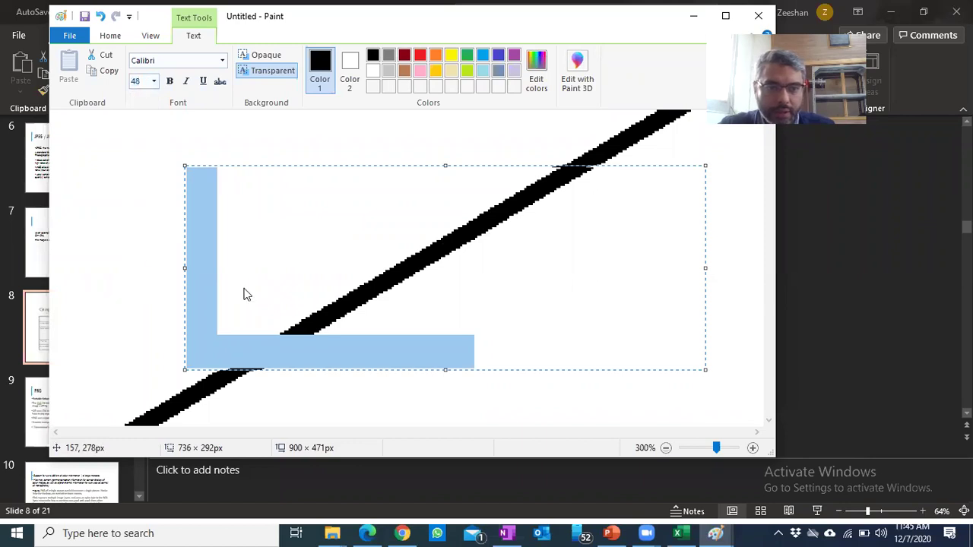
{"action": "left_click", "coordinate": [155, 82]}
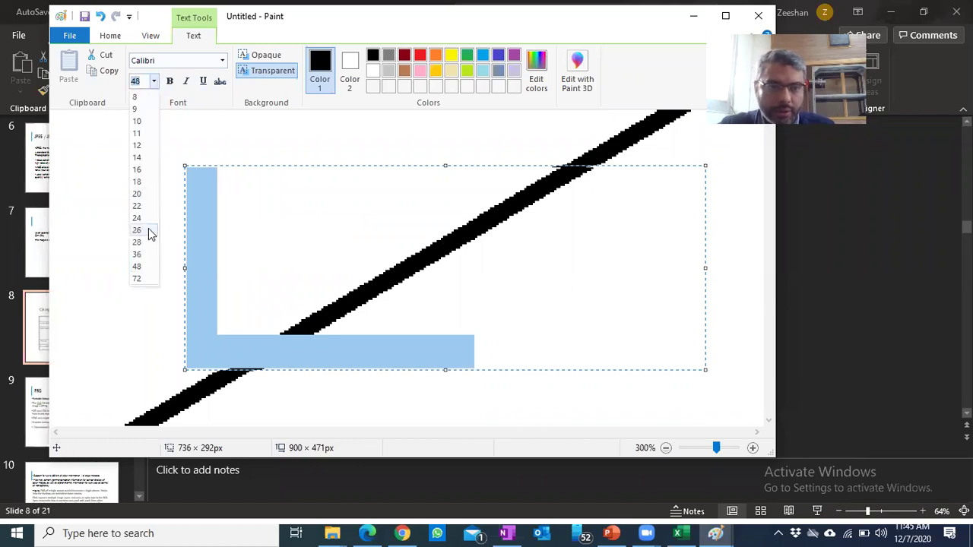
{"action": "left_click", "coordinate": [137, 231]}
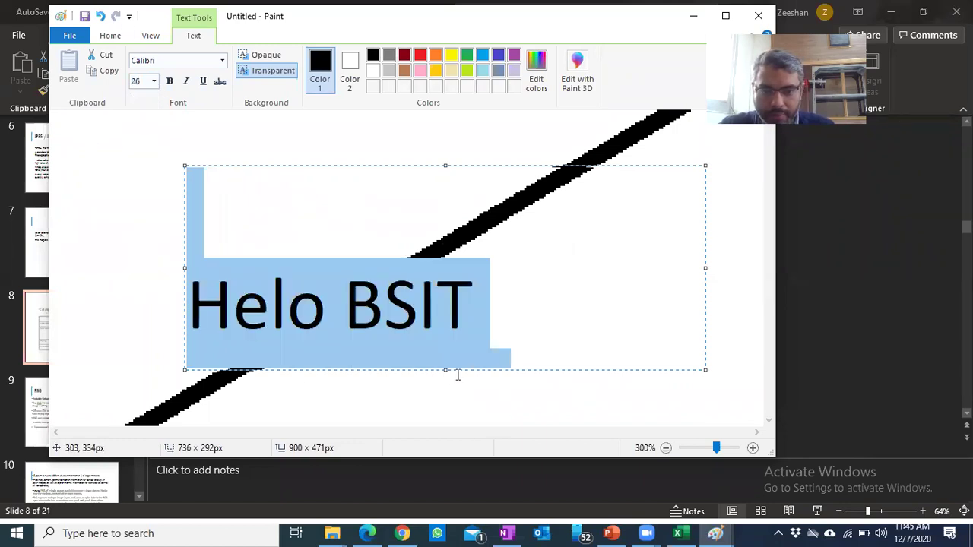
{"action": "left_click_drag", "start_coordinate": [447, 370], "coordinate": [447, 416]}
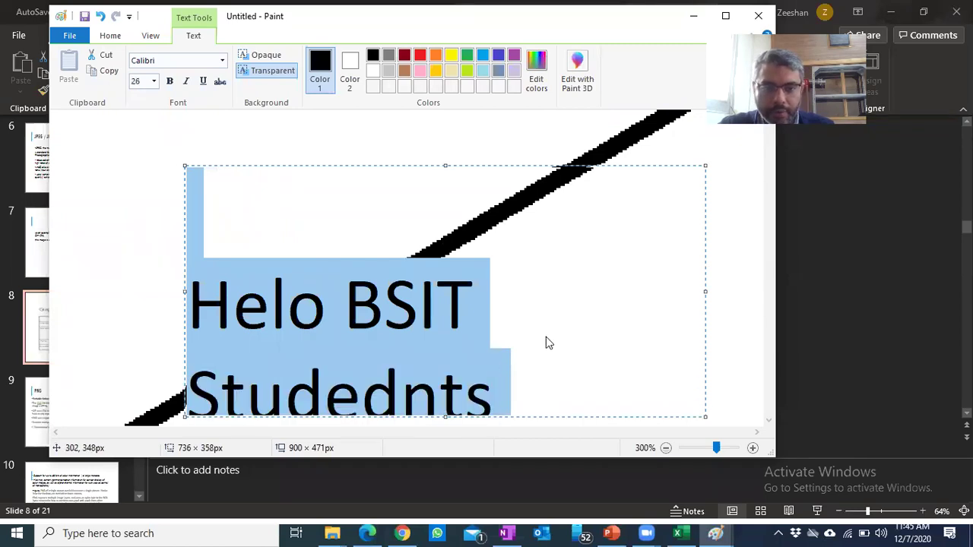
Make the text box taller and wider and move it up-left so the text fits one line.
{"action": "key", "text": "alt+Tab"}
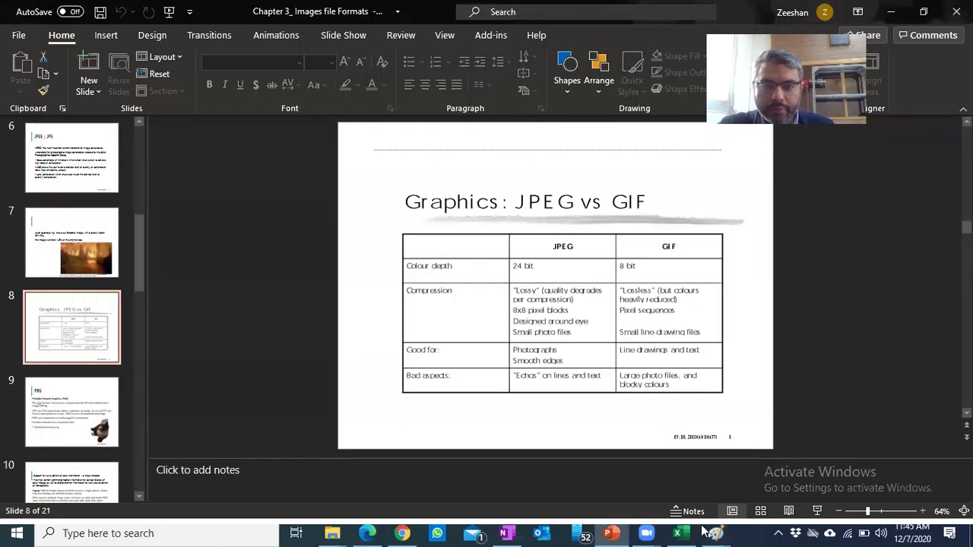
{"action": "mouse_move", "coordinate": [715, 533]}
{"action": "left_click", "coordinate": [753, 467]}
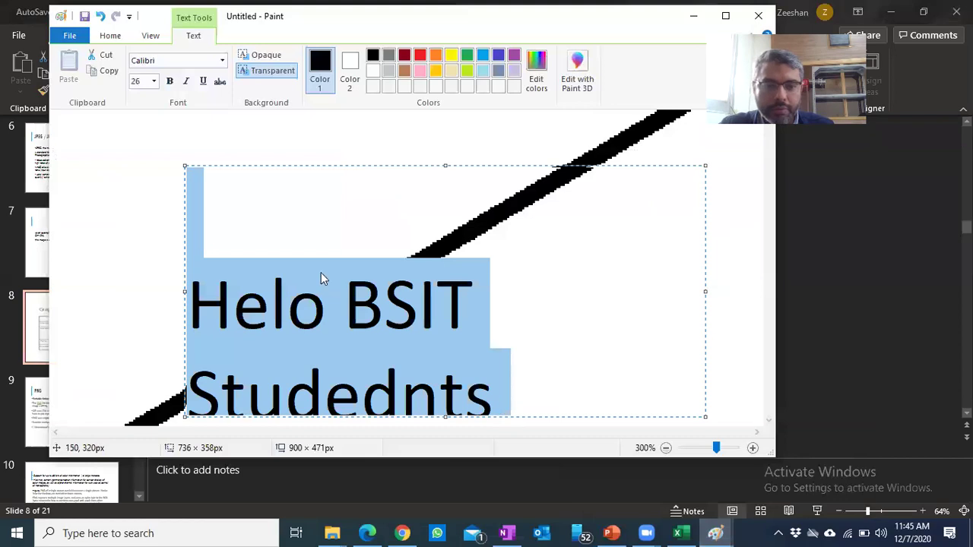
{"action": "left_click", "coordinate": [564, 244]}
{"action": "left_click_drag", "start_coordinate": [456, 165], "coordinate": [456, 119]}
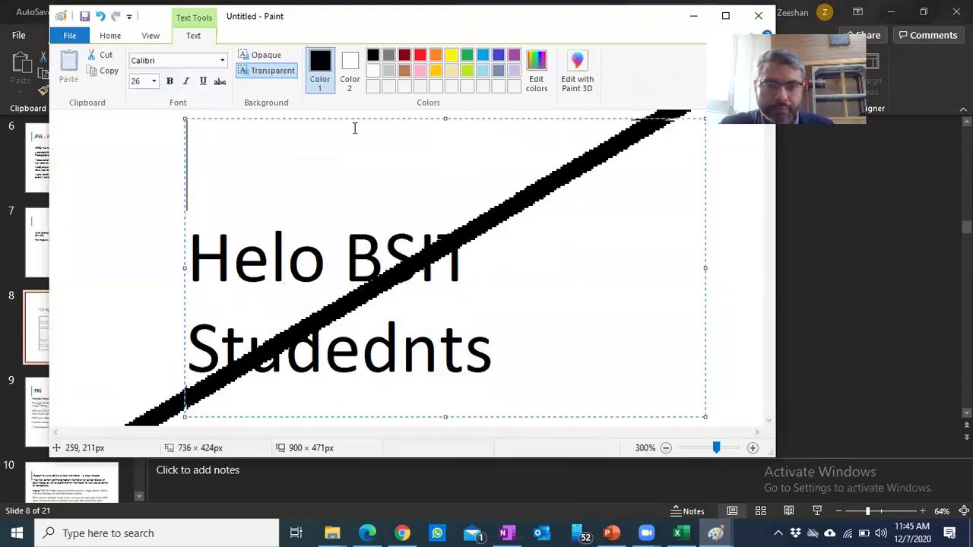
{"action": "left_click_drag", "start_coordinate": [349, 116], "coordinate": [276, 110]}
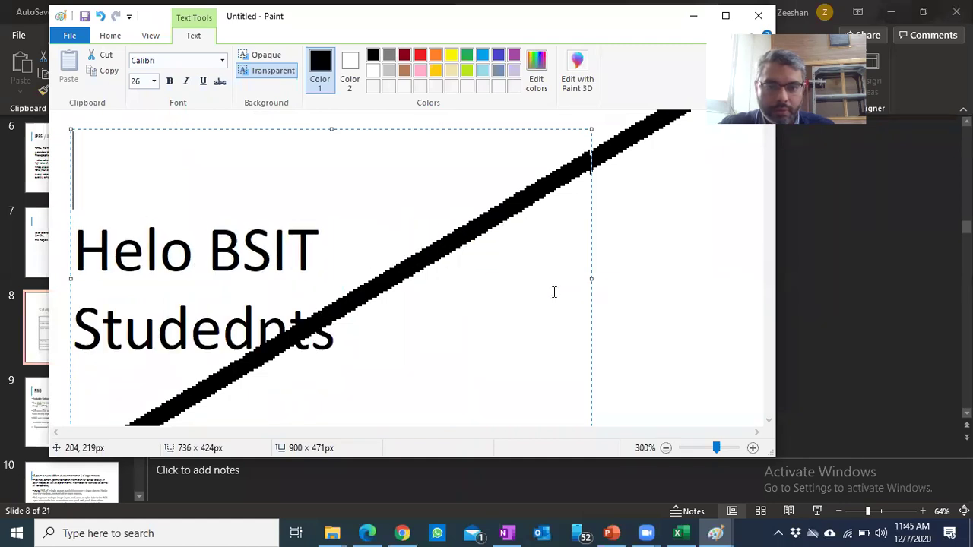
{"action": "left_click_drag", "start_coordinate": [592, 277], "coordinate": [693, 277]}
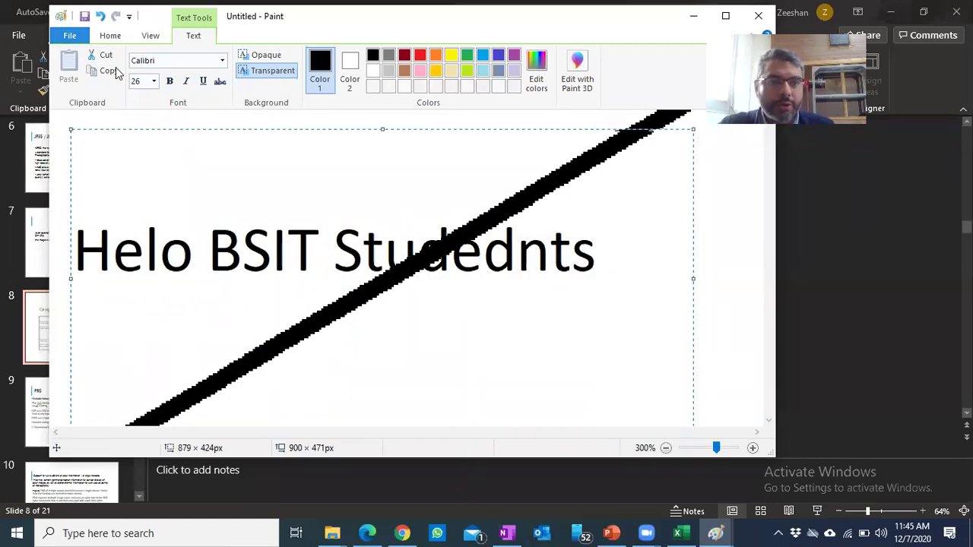
Save As into the Pictures folder with file name 'dummy' and file type JPEG.
{"action": "key", "text": "alt+f"}
{"action": "left_click", "coordinate": [103, 155]}
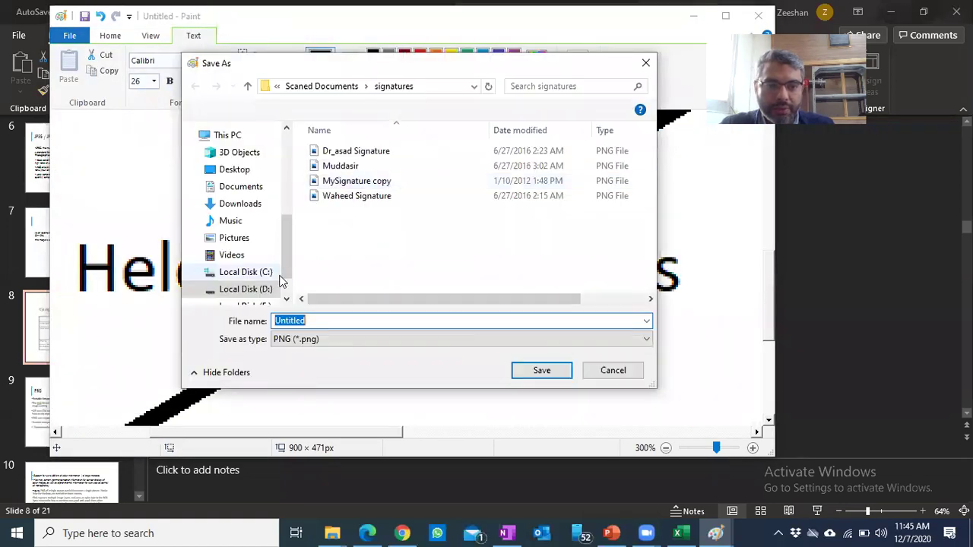
{"action": "left_click", "coordinate": [256, 244]}
{"action": "double_click", "coordinate": [309, 322]}
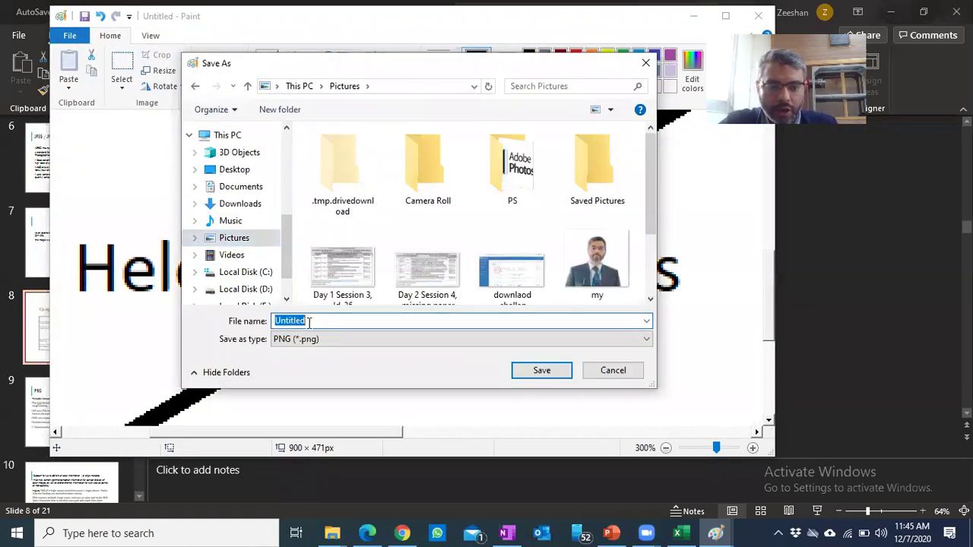
{"action": "type", "text": "dum"}
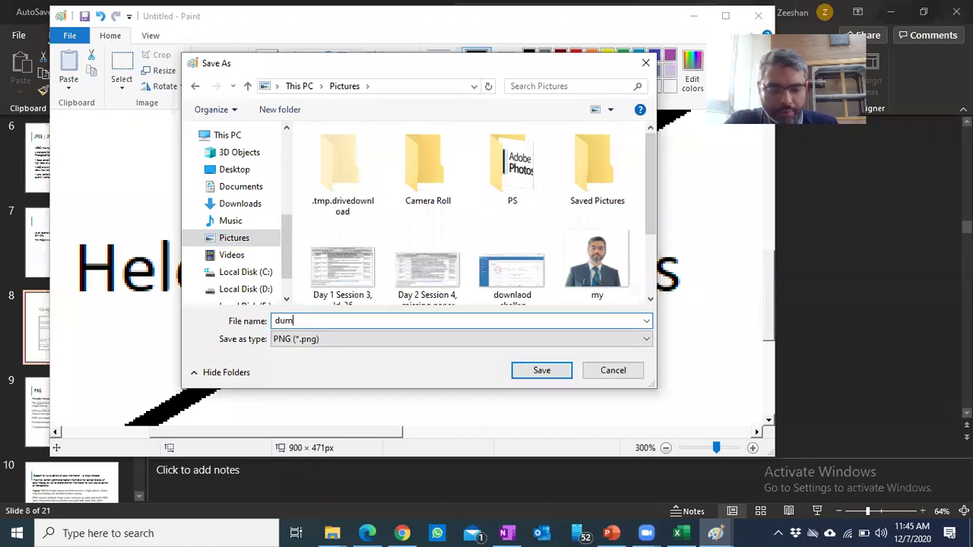
{"action": "key", "text": "Tab"}
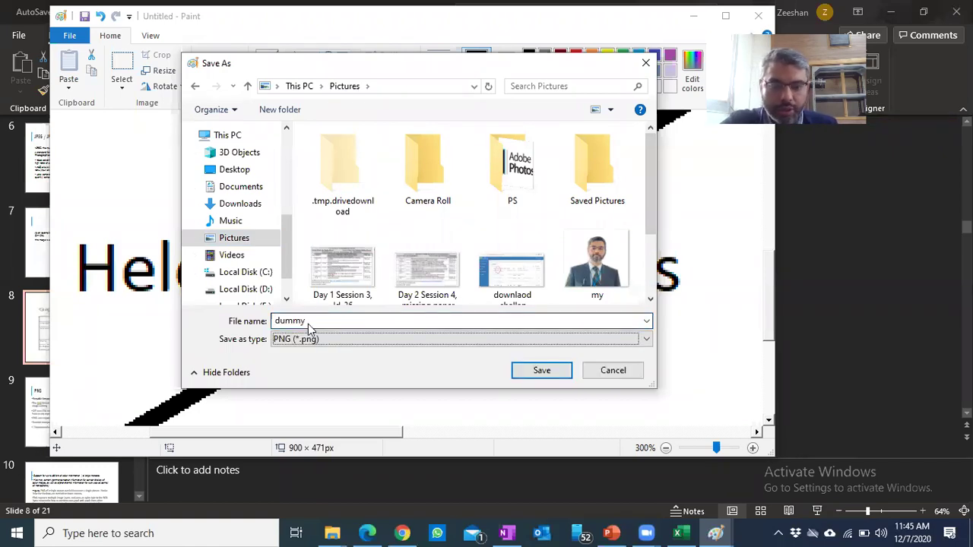
{"action": "key", "text": "j"}
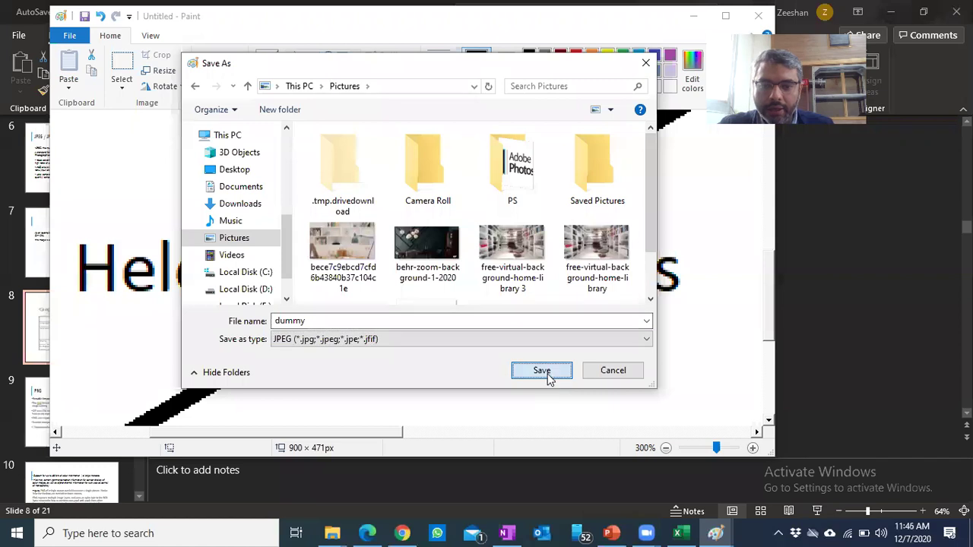
{"action": "left_click", "coordinate": [547, 372]}
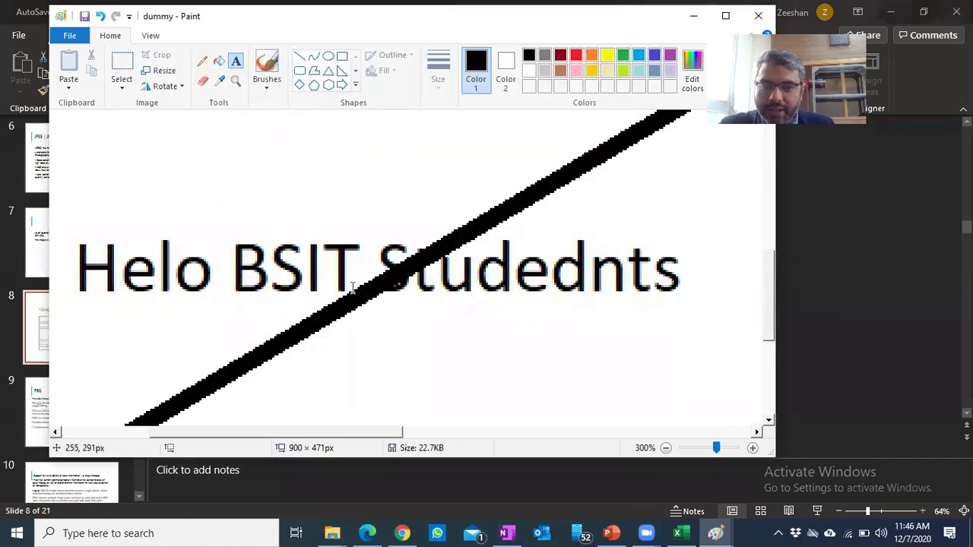
Magnify the JPEG step by step to 800% around the BSIT text.
{"action": "left_click", "coordinate": [235, 81]}
{"action": "left_click", "coordinate": [306, 229]}
{"action": "left_click", "coordinate": [337, 252]}
{"action": "left_click", "coordinate": [197, 190]}
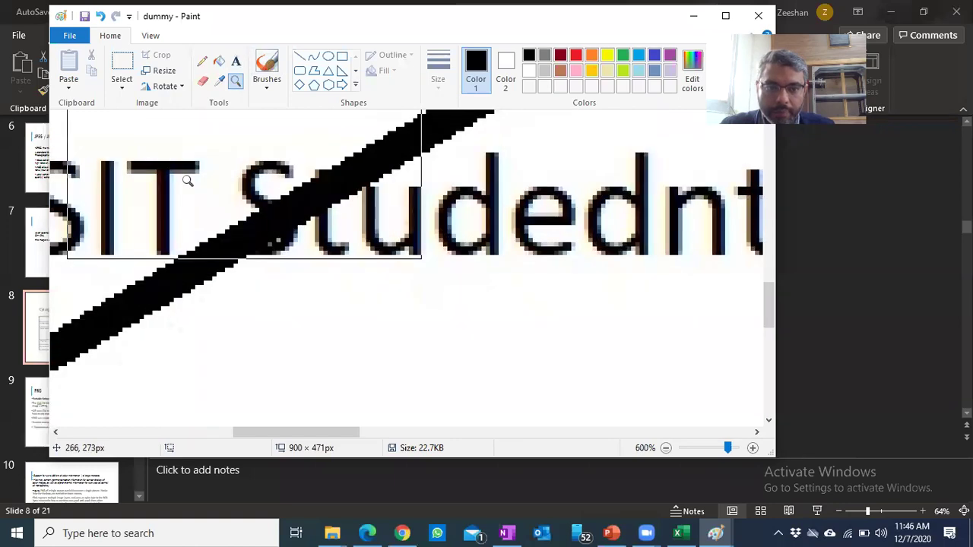
{"action": "left_click", "coordinate": [174, 196]}
{"action": "left_click", "coordinate": [202, 210]}
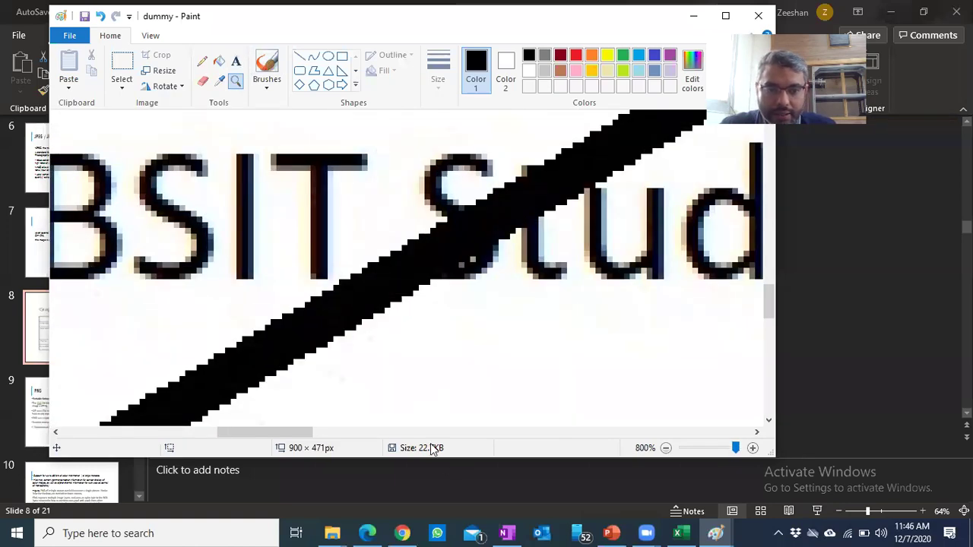
{"action": "left_click_drag", "start_coordinate": [310, 435], "coordinate": [282, 434]}
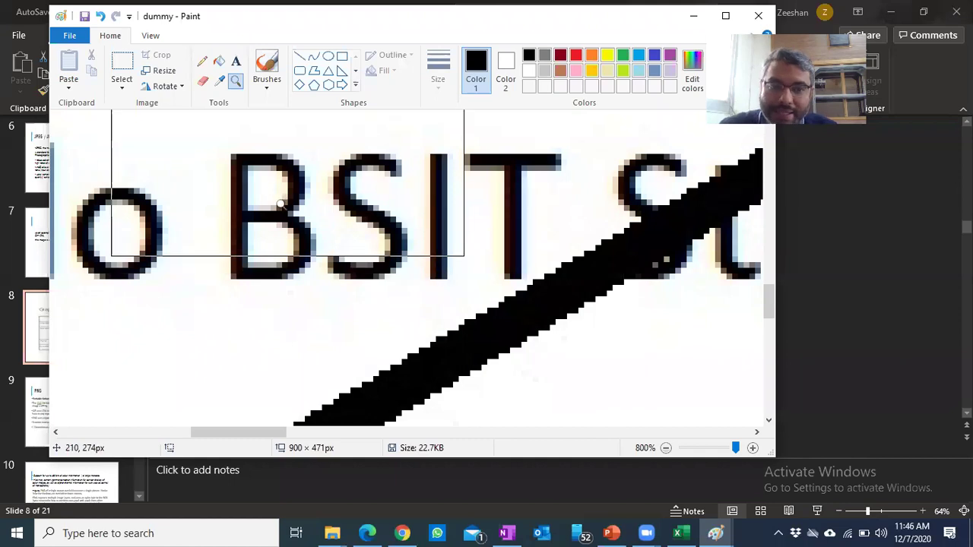
Glance at the JPEG vs GIF slide, then return to the zoomed Paint image.
{"action": "left_click", "coordinate": [612, 533]}
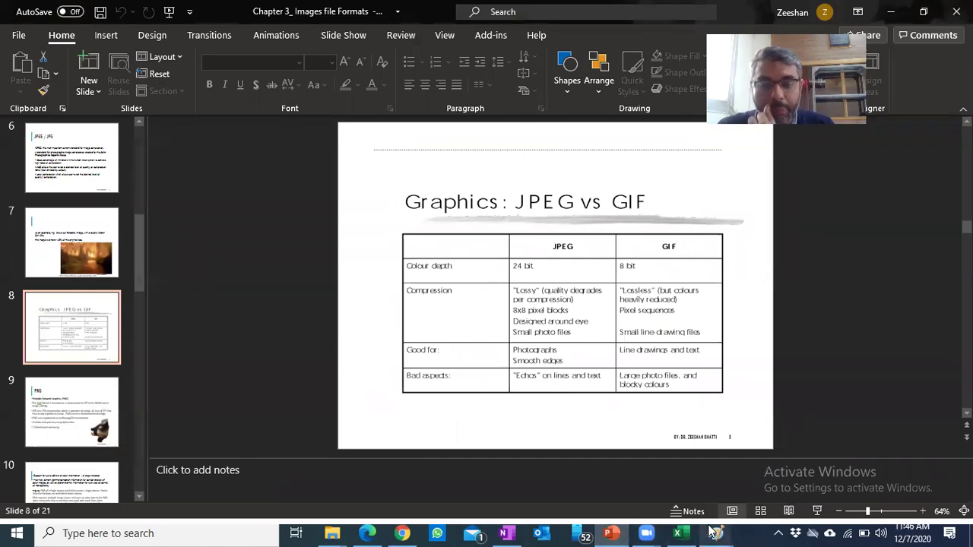
{"action": "mouse_move", "coordinate": [714, 533]}
{"action": "left_click", "coordinate": [799, 493]}
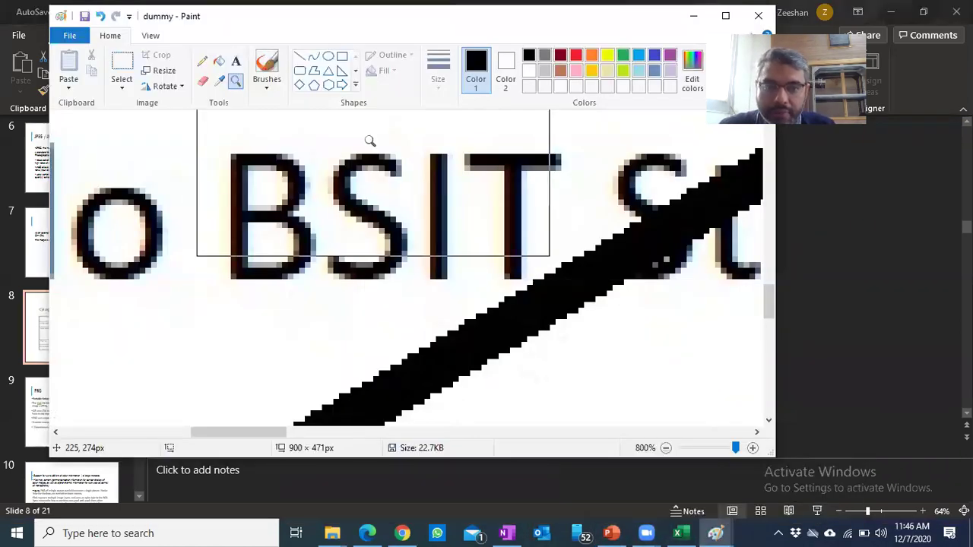
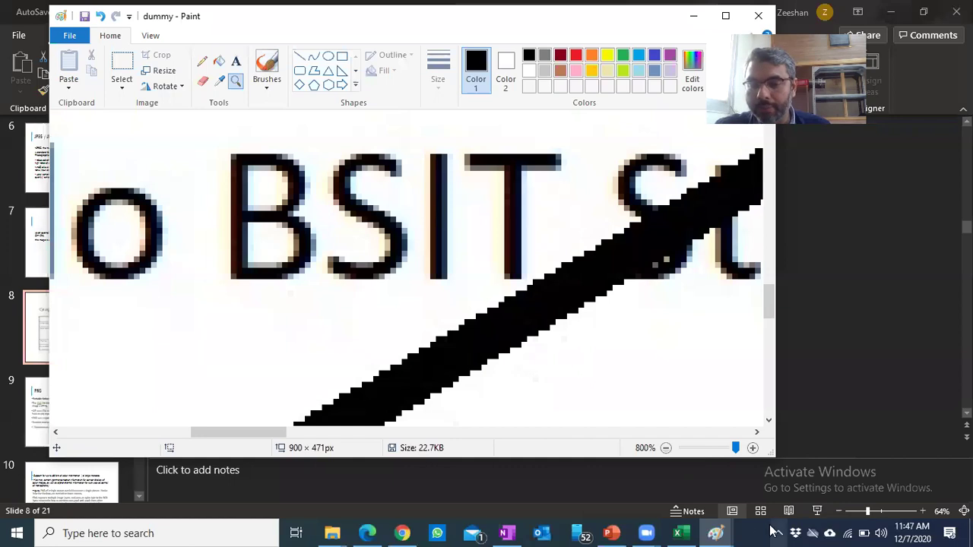
Restore the 'dummy' drawing in Paint, then switch back to the PowerPoint presentation.
{"action": "left_click", "coordinate": [715, 533]}
{"action": "left_click", "coordinate": [791, 477]}
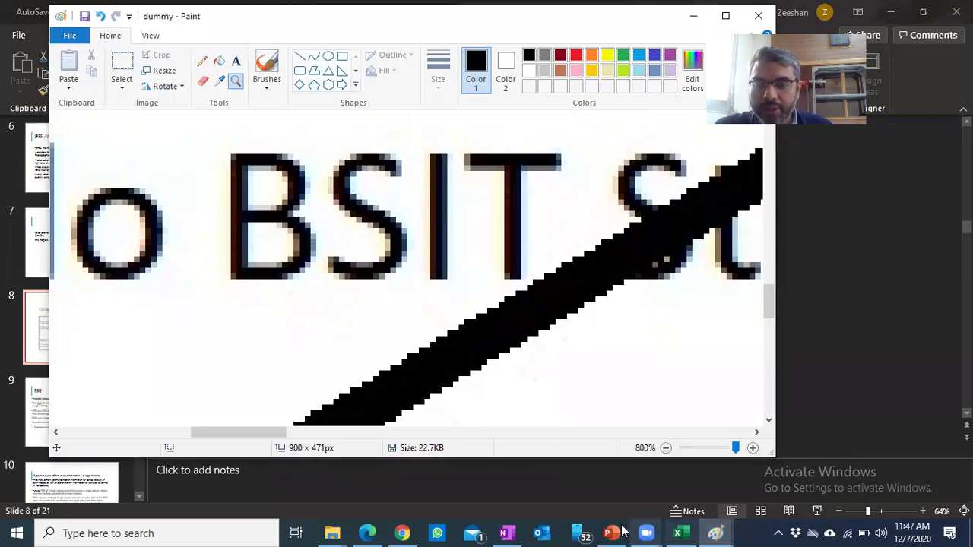
{"action": "left_click", "coordinate": [612, 533]}
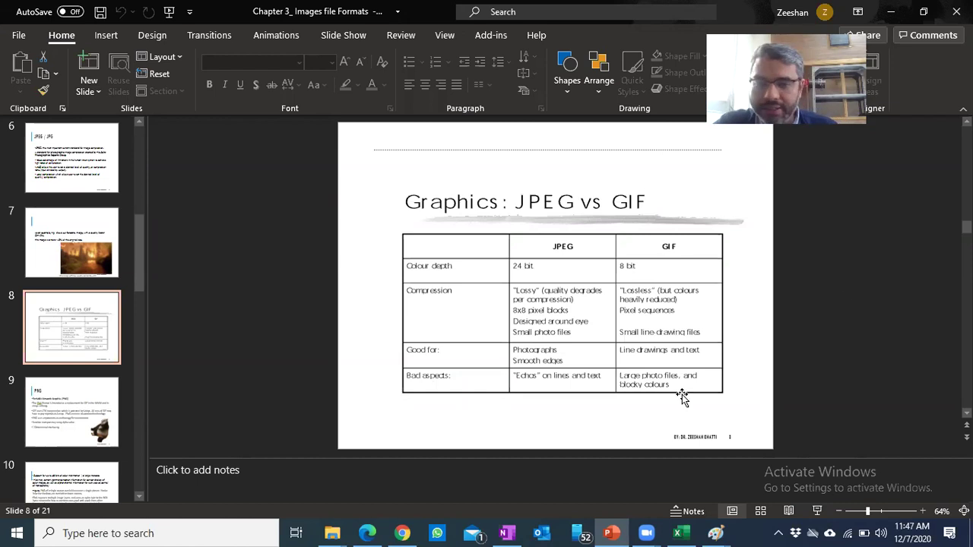
Glance at slide 9 (PNG) in the thumbnail pane, then return to slide 8.
{"action": "scroll", "coordinate": [142, 270], "scroll_direction": "down", "scroll_amount": 2}
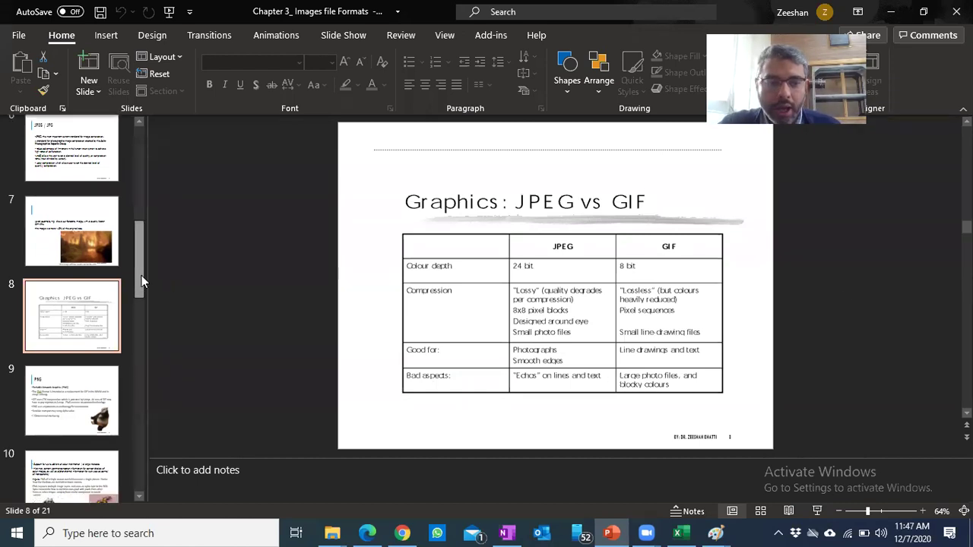
{"action": "left_click", "coordinate": [73, 354]}
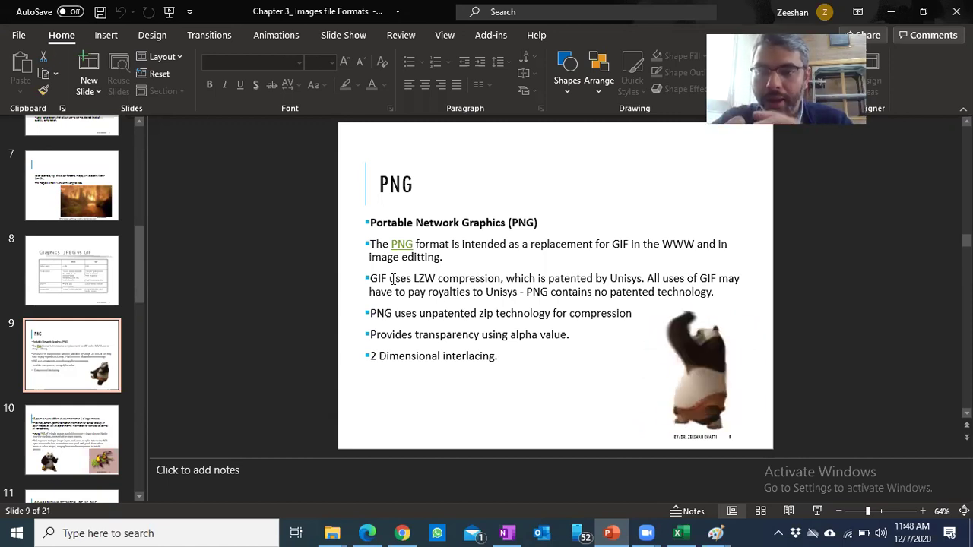
{"action": "left_click", "coordinate": [78, 292]}
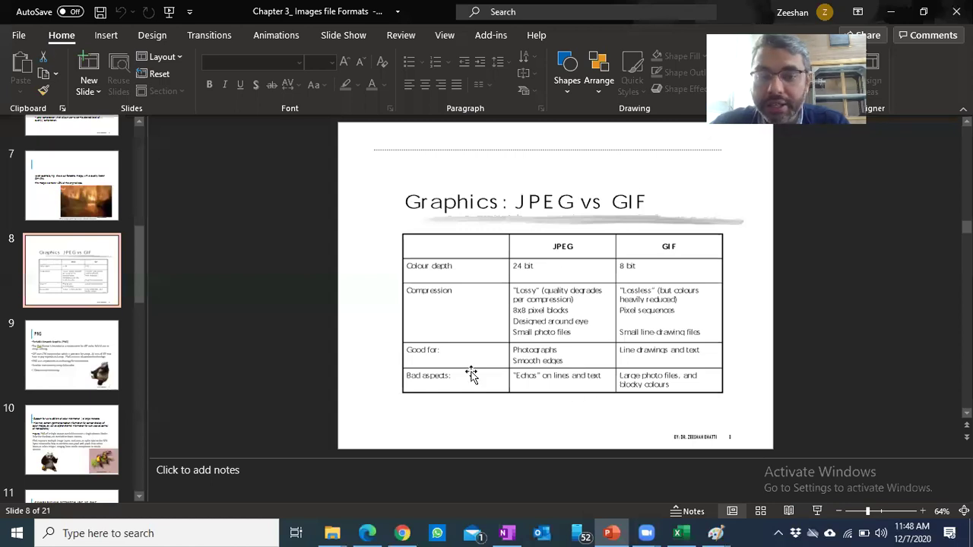
Nudge the JPEG vs GIF picture up-left and move the empty text box below it.
{"action": "left_click_drag", "start_coordinate": [518, 299], "coordinate": [503, 272]}
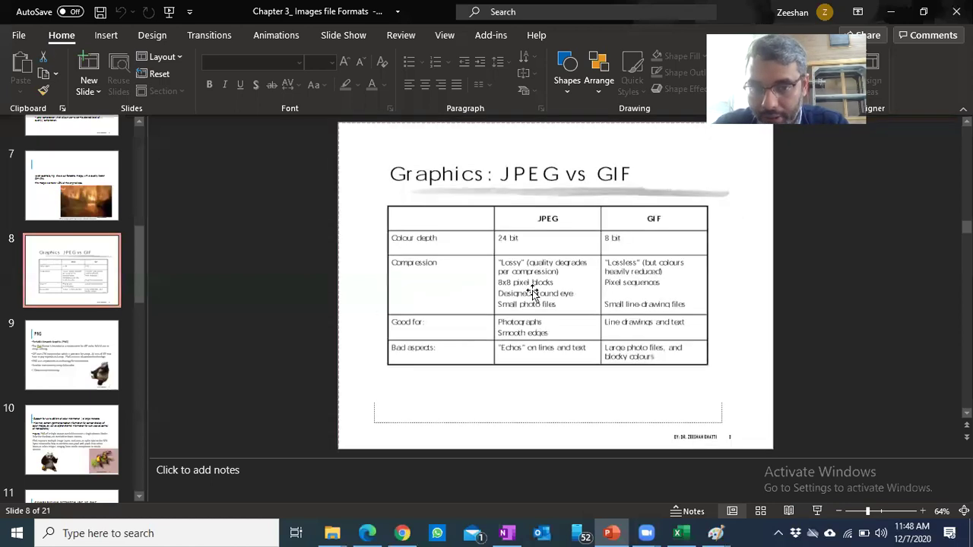
{"action": "left_click", "coordinate": [586, 417]}
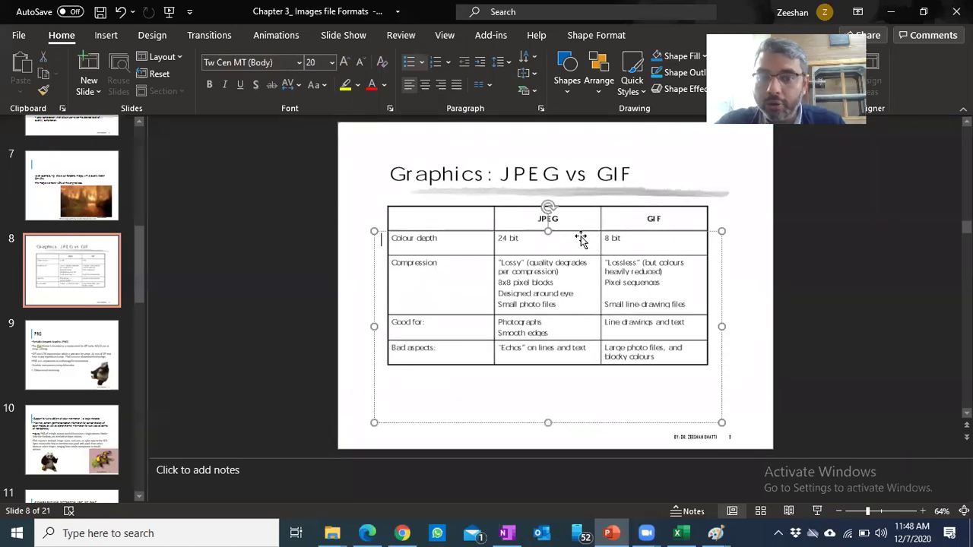
{"action": "left_click_drag", "start_coordinate": [547, 234], "coordinate": [538, 376]}
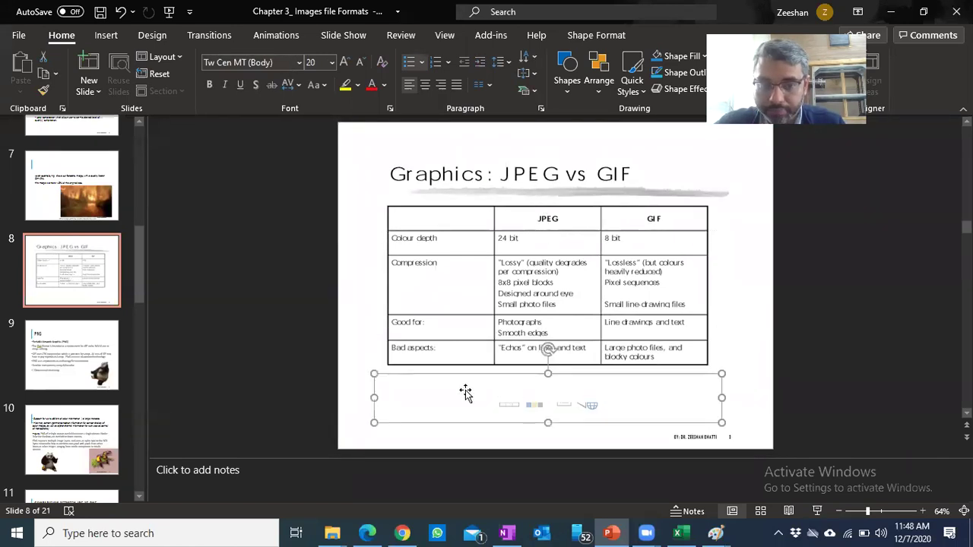
{"action": "left_click", "coordinate": [556, 400]}
{"action": "left_click", "coordinate": [559, 403]}
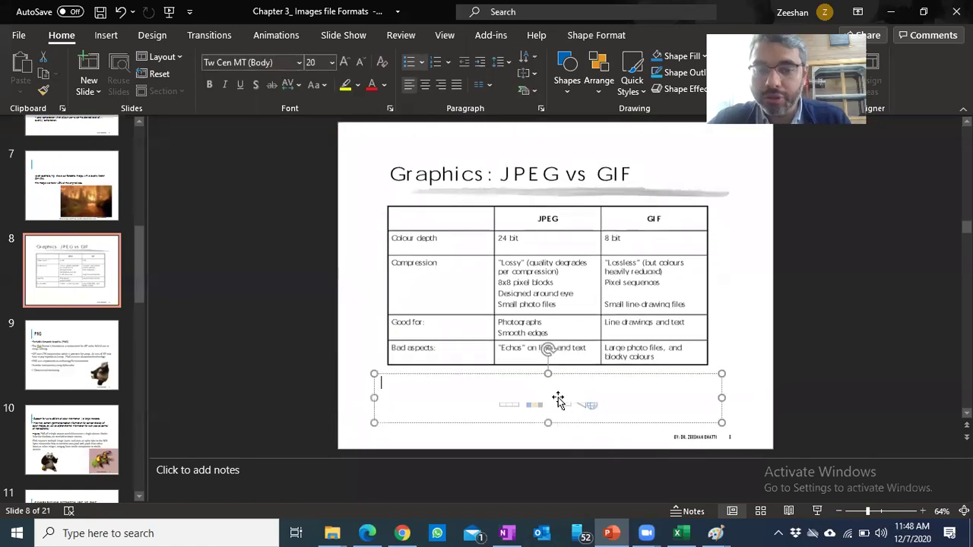
{"action": "key", "text": "End"}
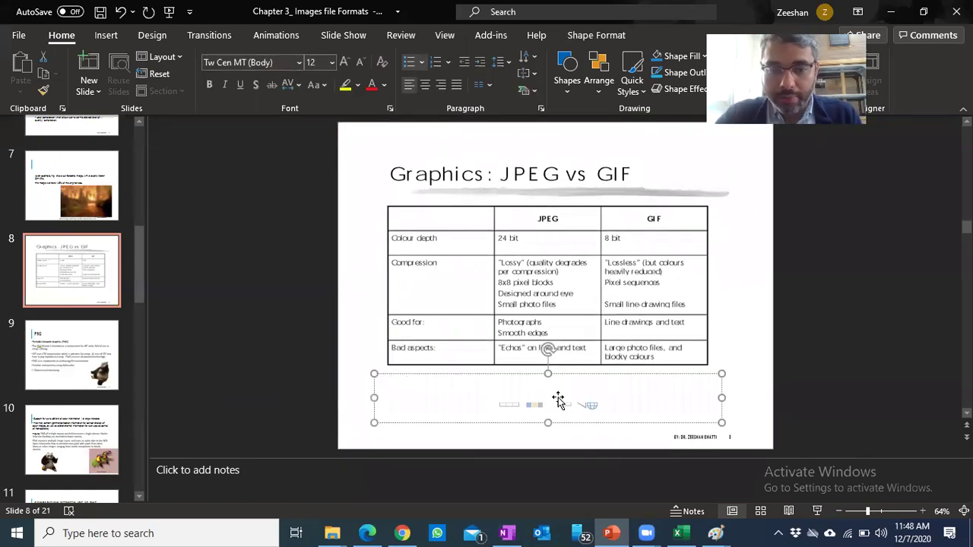
{"action": "left_click", "coordinate": [325, 225]}
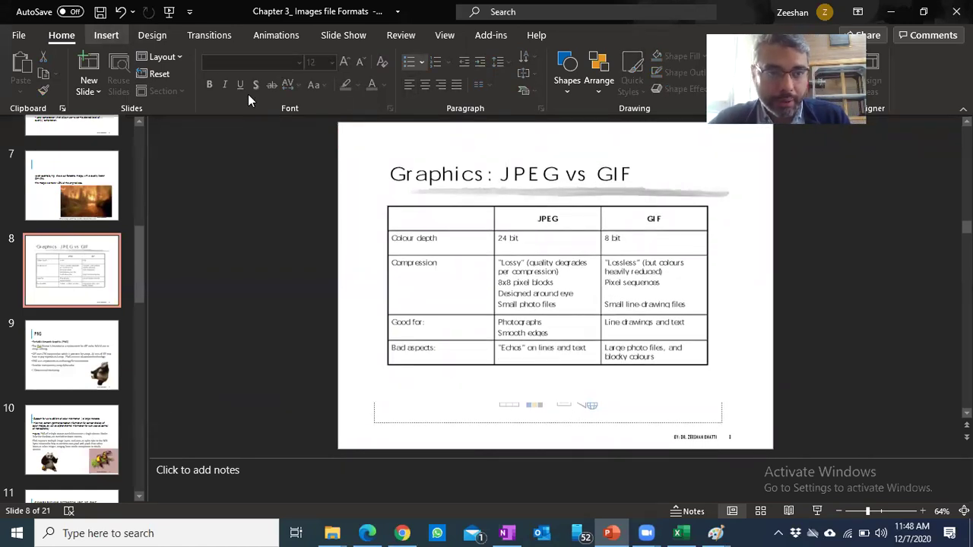
Insert a three-column, three-row table and drag it below the original table.
{"action": "left_click", "coordinate": [107, 35]}
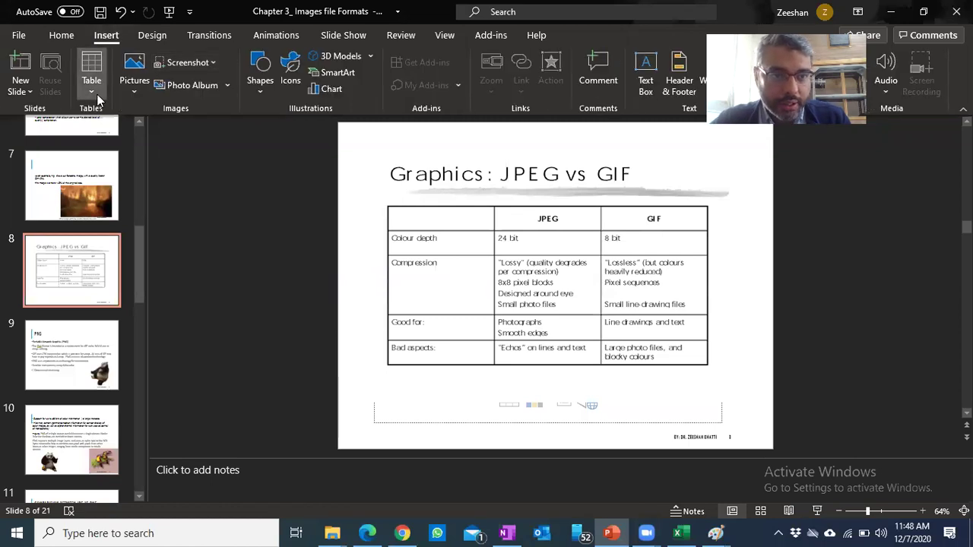
{"action": "left_click", "coordinate": [92, 83]}
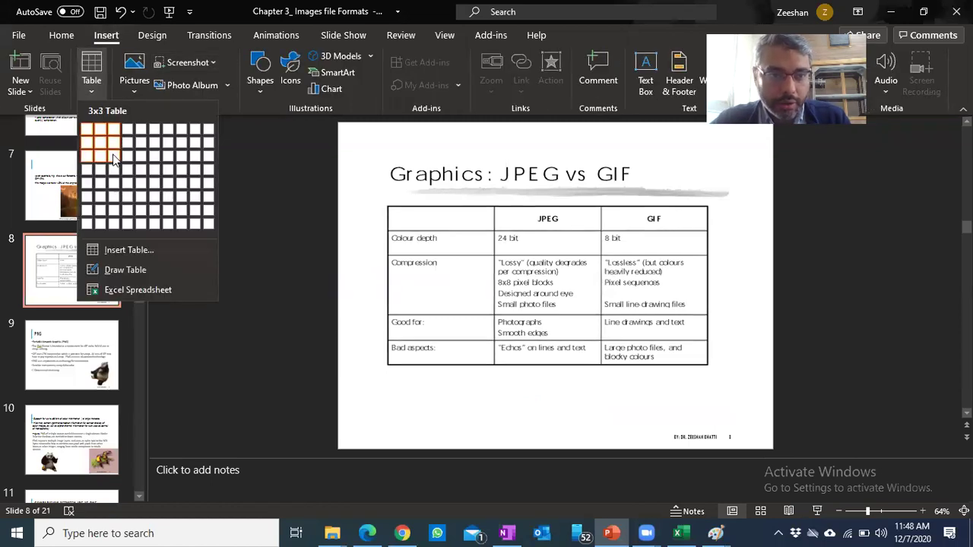
{"action": "key", "text": "Escape"}
{"action": "left_click", "coordinate": [433, 247]}
{"action": "mouse_move", "coordinate": [389, 238]}
{"action": "left_mouse_down"}
{"action": "mouse_move", "coordinate": [389, 336]}
{"action": "mouse_move", "coordinate": [402, 363]}
{"action": "left_mouse_up"}
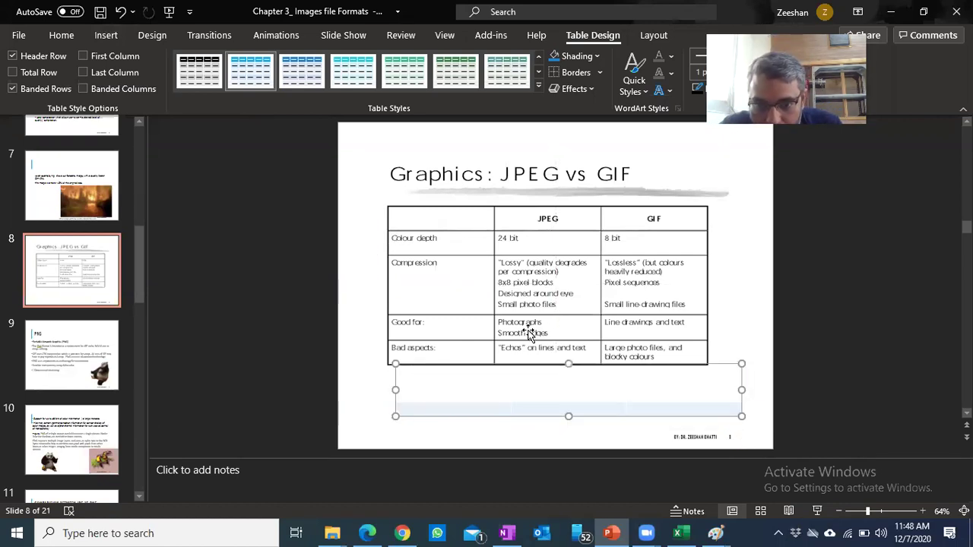
Restore the deleted blue table, resettle the JPEG vs GIF picture above it, and nudge the table left.
{"action": "key", "text": "Delete"}
{"action": "left_click", "coordinate": [637, 390]}
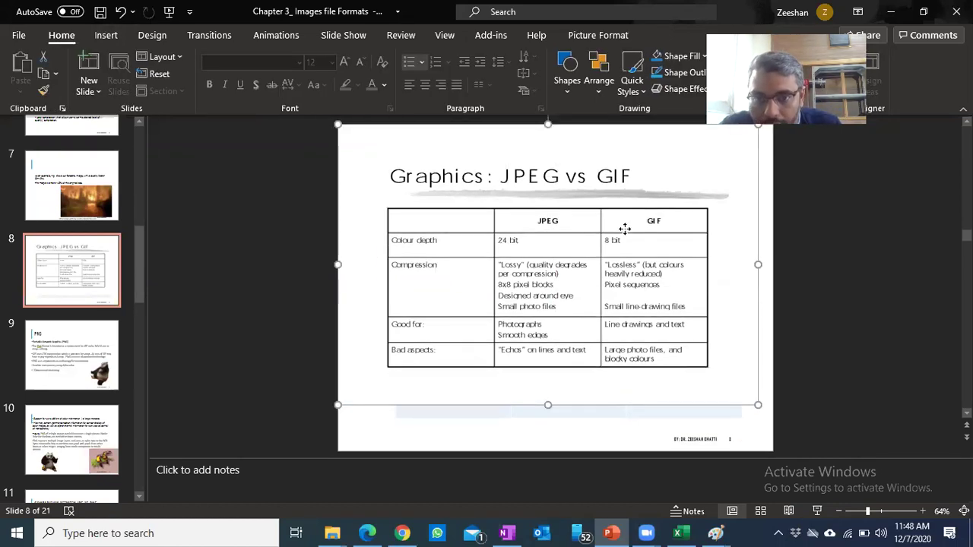
{"action": "key", "text": "ctrl+z"}
{"action": "key", "text": "ctrl+z"}
{"action": "key", "text": "ctrl+z"}
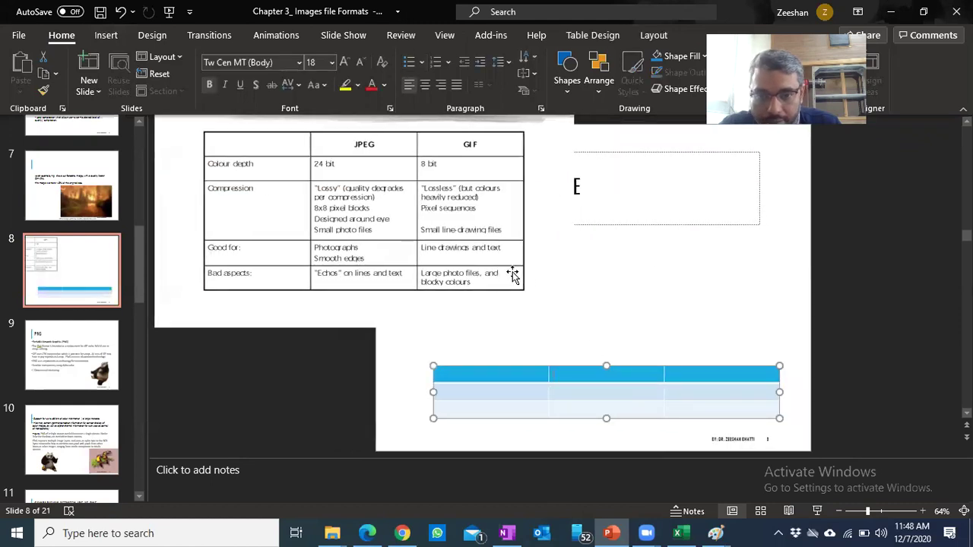
{"action": "left_click_drag", "start_coordinate": [514, 275], "coordinate": [751, 302]}
{"action": "left_click_drag", "start_coordinate": [746, 317], "coordinate": [732, 316]}
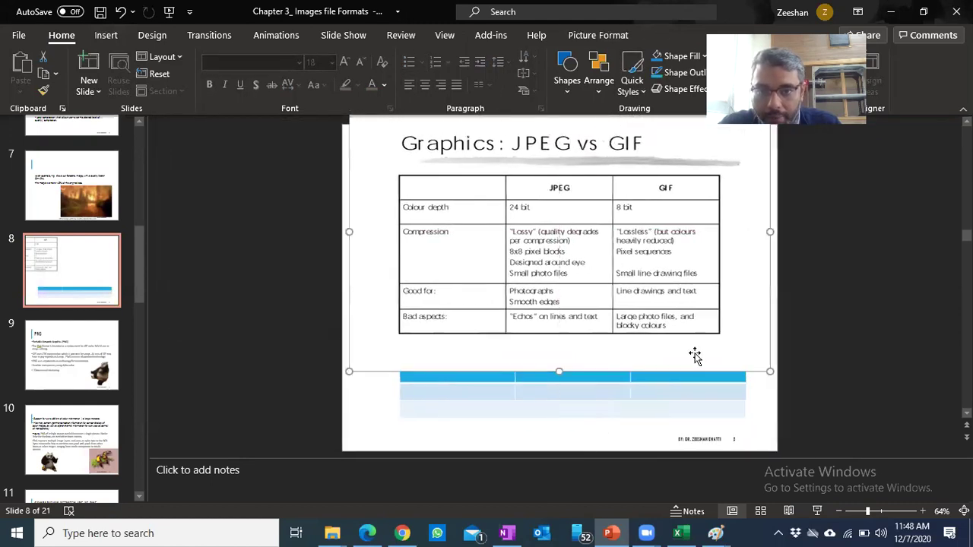
{"action": "left_click", "coordinate": [543, 384]}
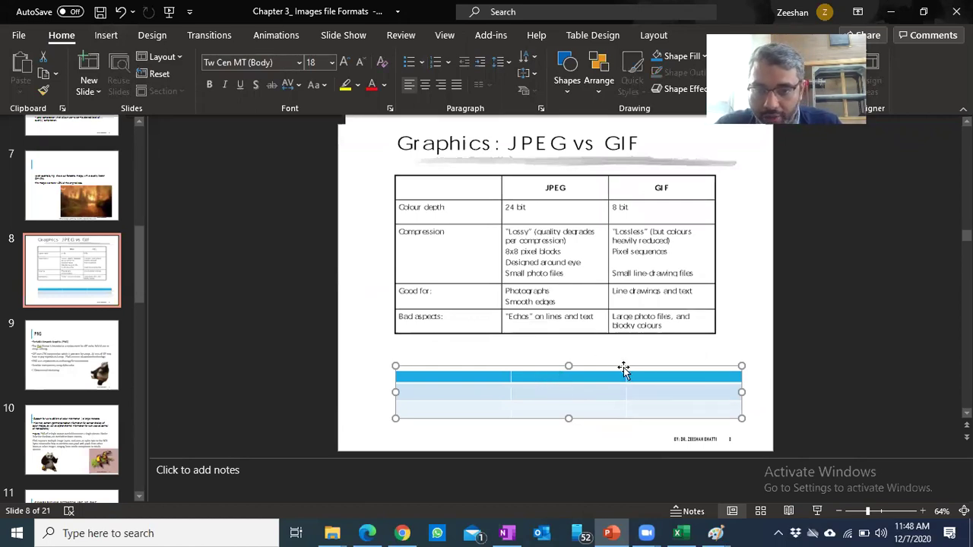
{"action": "left_click_drag", "start_coordinate": [620, 367], "coordinate": [616, 367]}
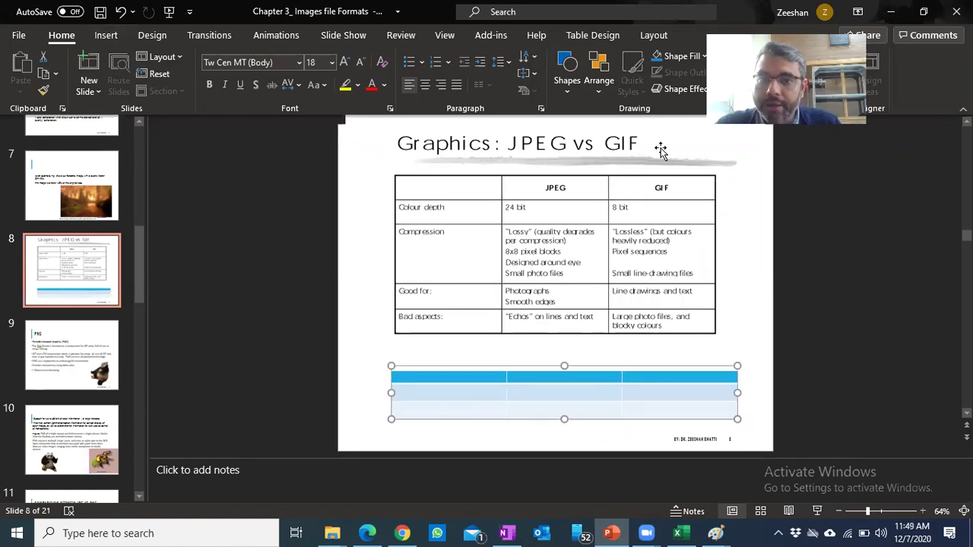
Move the blue table up under the original and type the two transparency headers.
{"action": "left_click", "coordinate": [635, 35]}
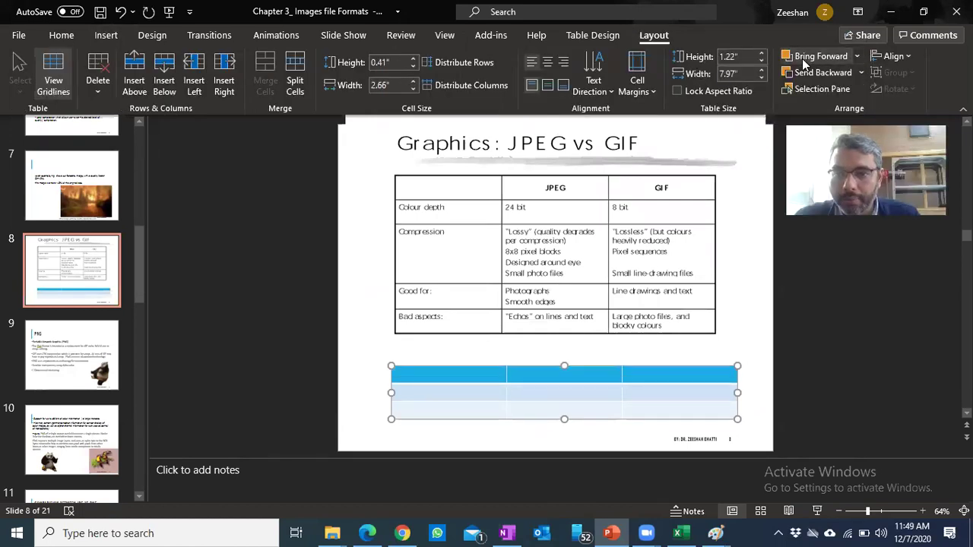
{"action": "left_click_drag", "start_coordinate": [686, 368], "coordinate": [691, 340]}
{"action": "type", "text": "No transparen"}
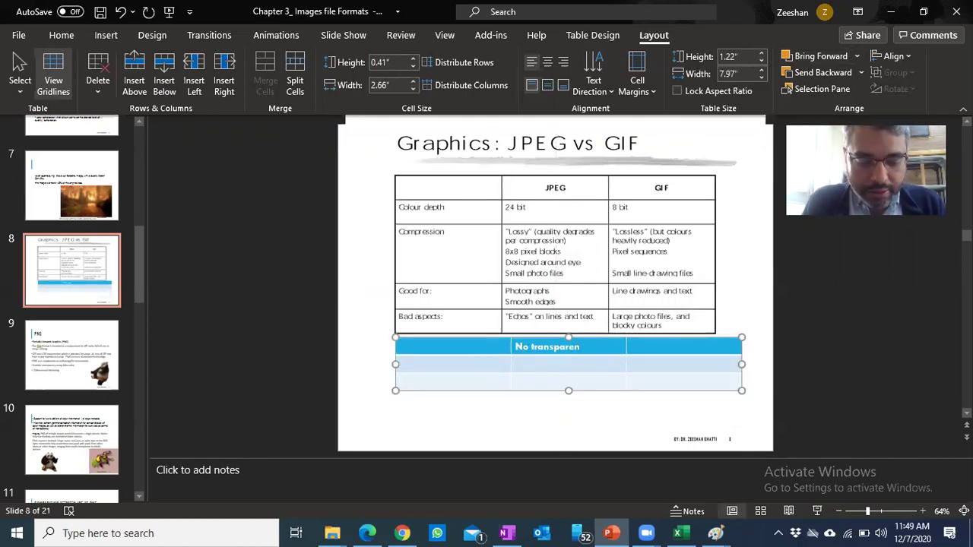
{"action": "type", "text": "y"}
{"action": "type", "text": "Support"}
{"action": "type", "text": "Tran"}
{"action": "type", "text": "reny"}
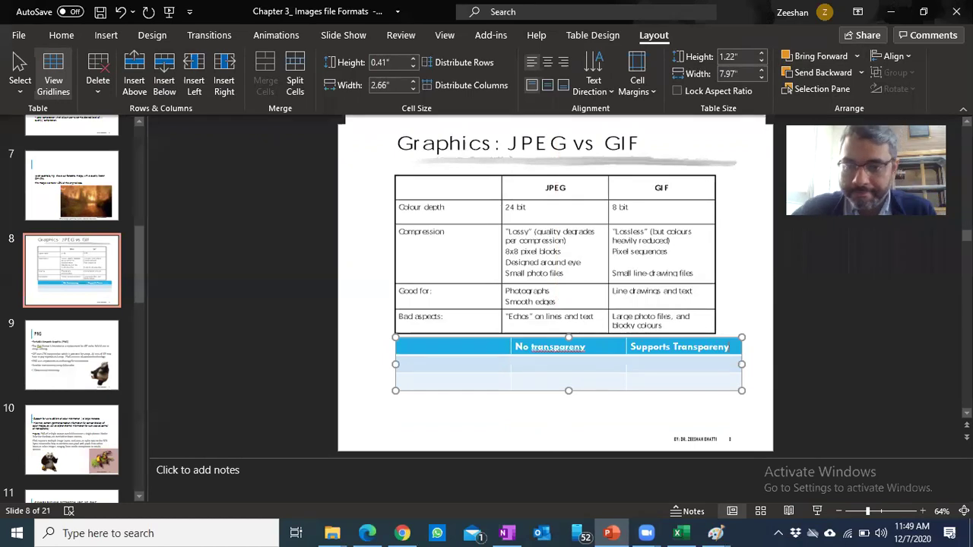
{"action": "left_click_drag", "start_coordinate": [658, 340], "coordinate": [653, 337]}
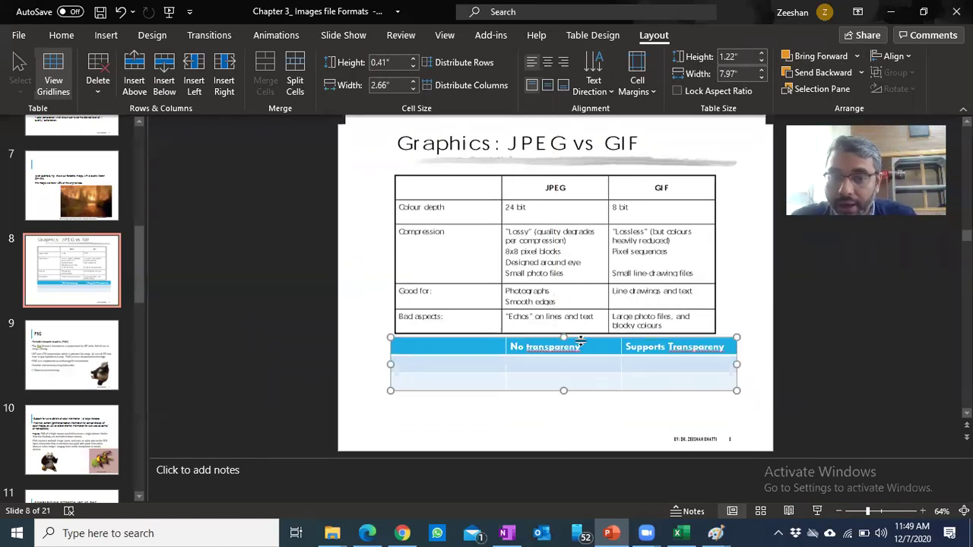
Fix the header spellings to 'No transparency' and 'Supports Transparency'.
{"action": "right_click", "coordinate": [543, 349]}
{"action": "left_click", "coordinate": [574, 366]}
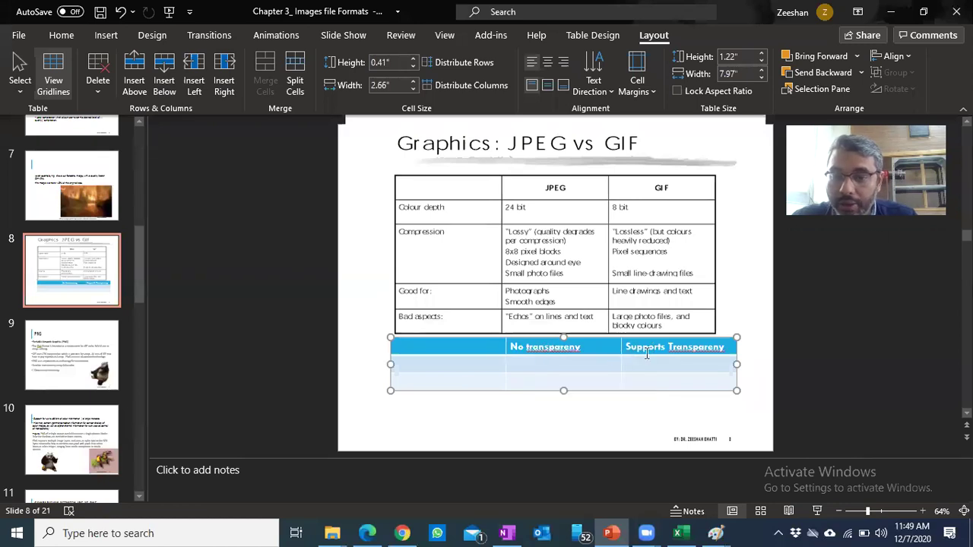
{"action": "right_click", "coordinate": [687, 352]}
{"action": "left_click", "coordinate": [746, 366]}
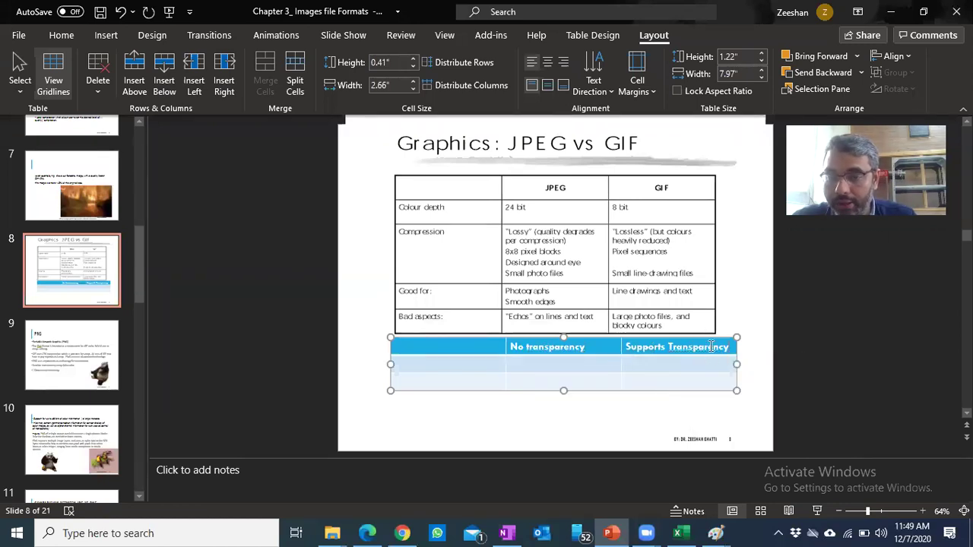
{"action": "scroll", "coordinate": [684, 373], "scroll_direction": "down", "scroll_amount": 2}
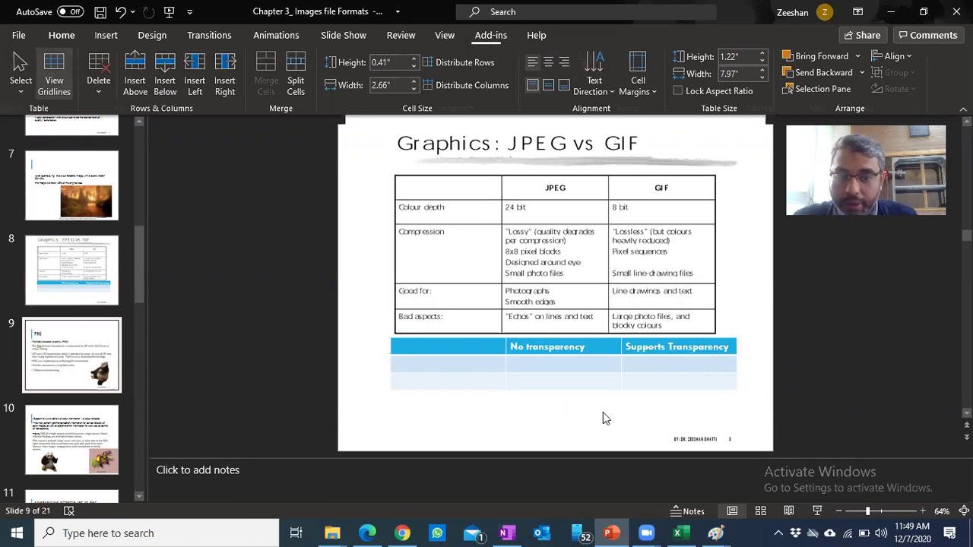
Pause the panda GIF on slide 9, return to slide 8, and slightly widen the table column.
{"action": "left_click", "coordinate": [700, 370]}
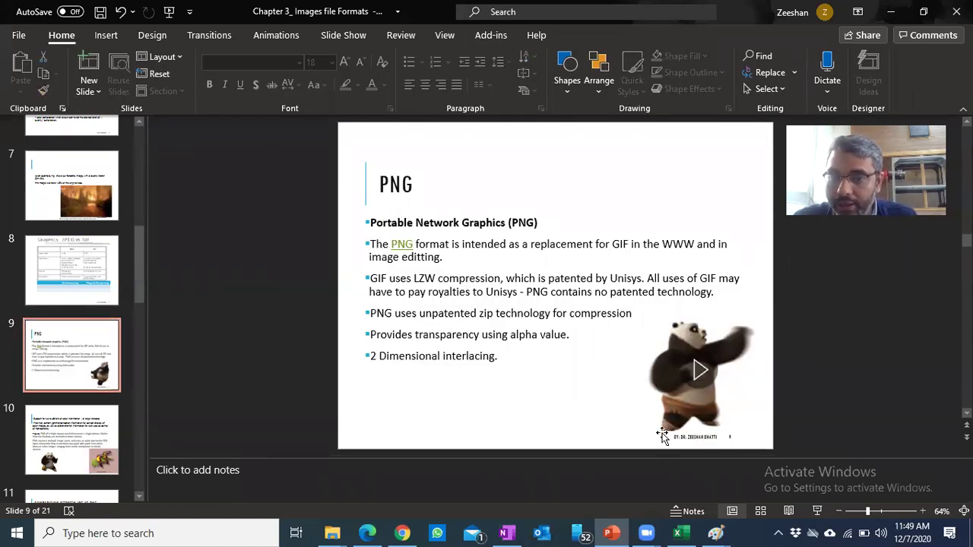
{"action": "left_click", "coordinate": [64, 289]}
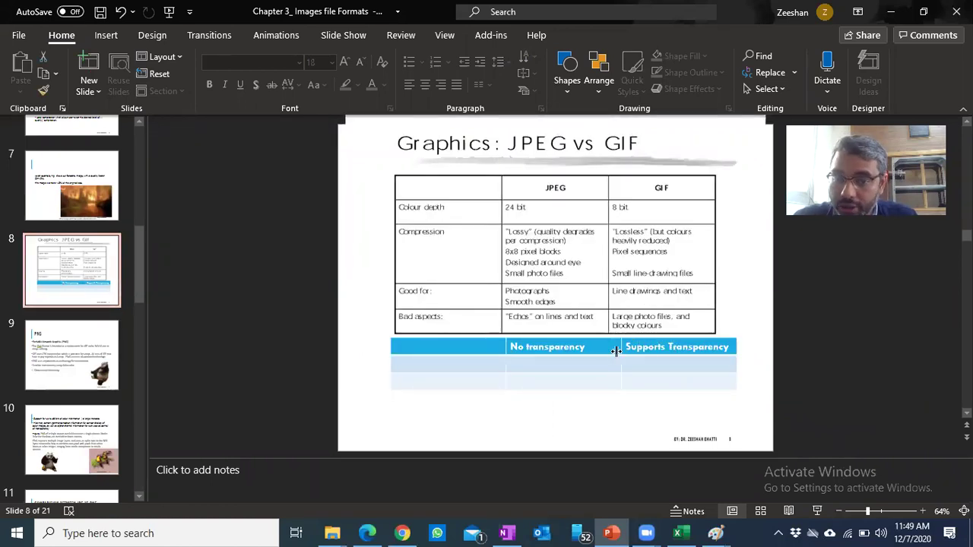
{"action": "left_click_drag", "start_coordinate": [620, 351], "coordinate": [609, 350]}
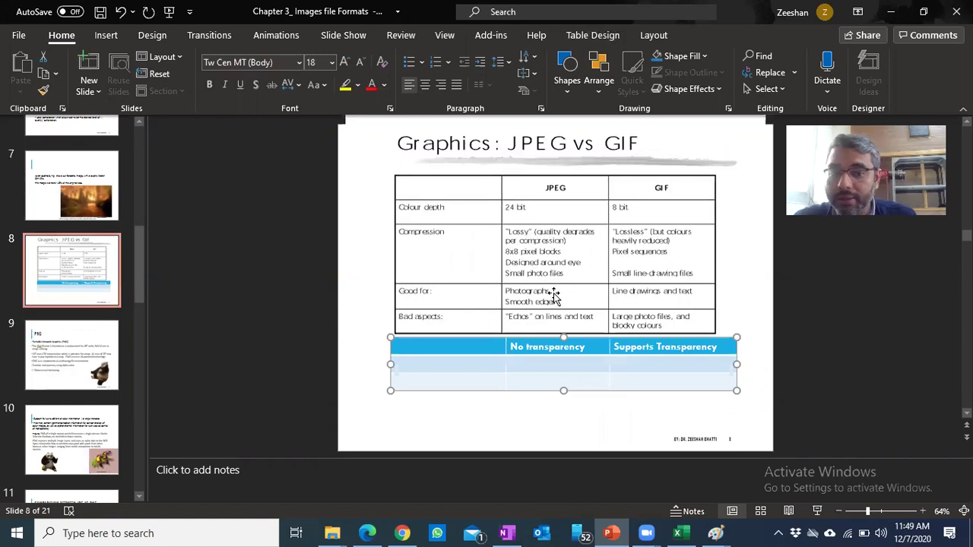
Fill the second row with 'No Animation' and 'Animation.', then view the PNG slide.
{"action": "type", "text": "N"}
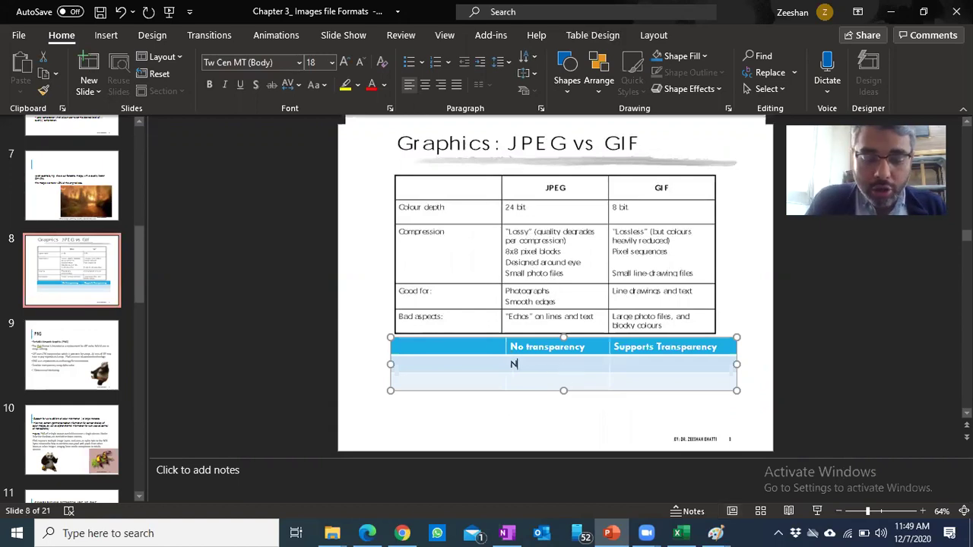
{"action": "type", "text": "o Animation"}
{"action": "key", "text": "Tab"}
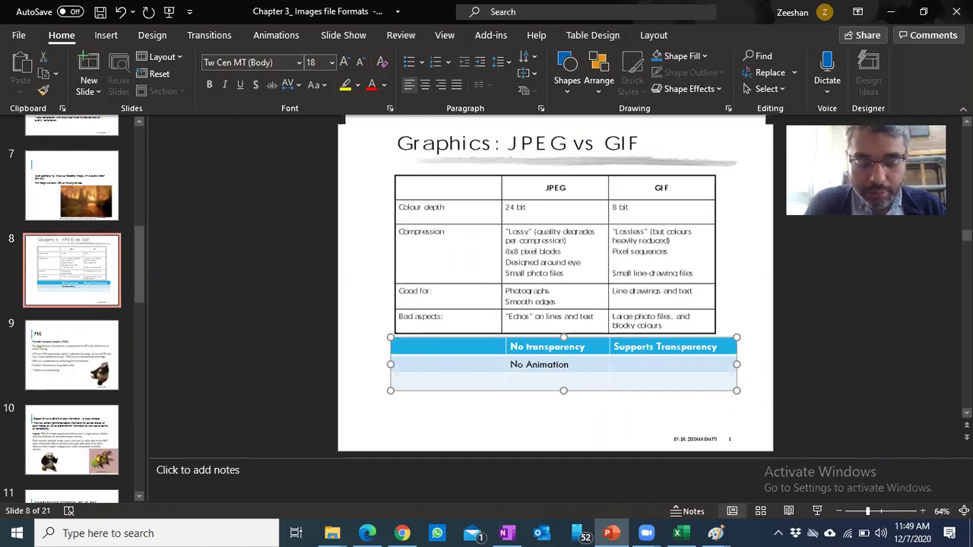
{"action": "type", "text": "S"}
{"action": "key", "text": "BackSpace"}
{"action": "type", "text": "Animation."}
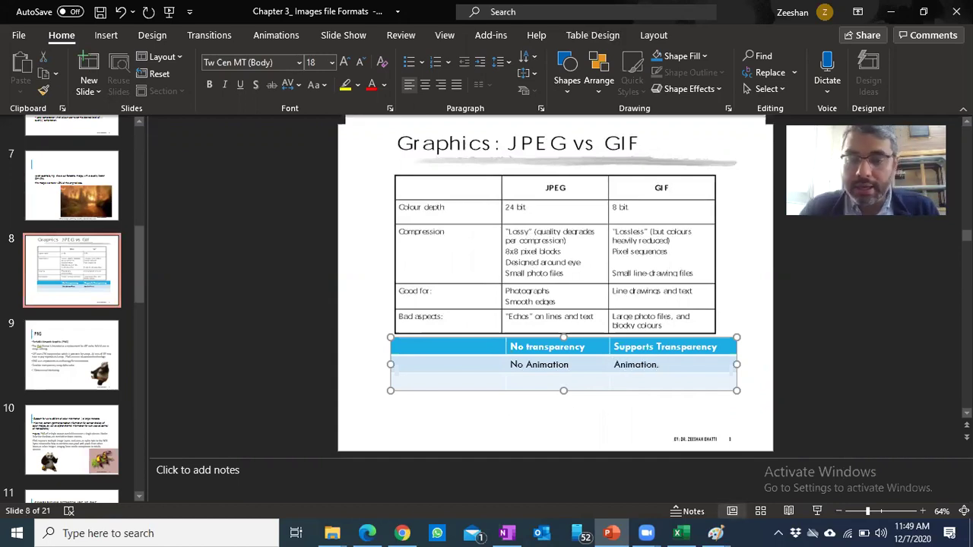
{"action": "left_click", "coordinate": [57, 367]}
{"action": "mouse_move", "coordinate": [698, 371]}
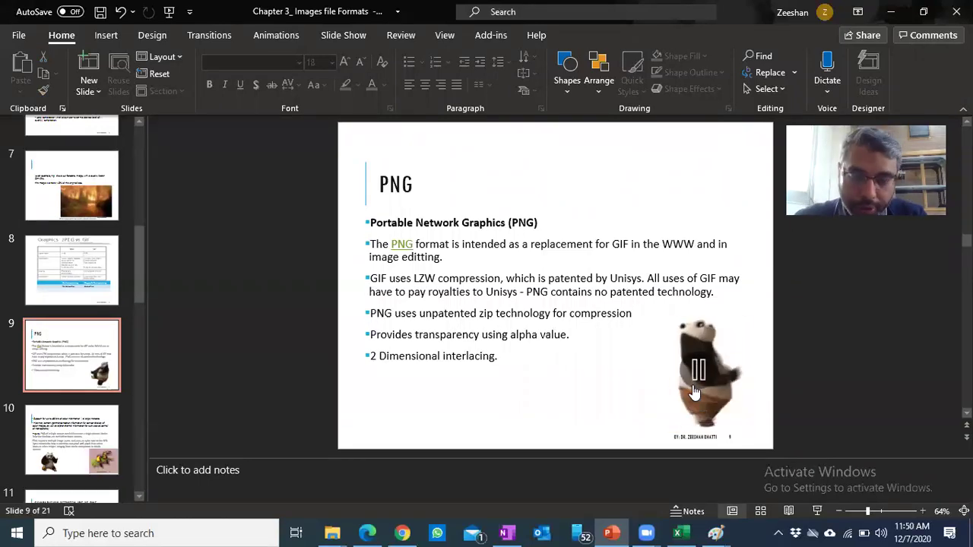
Look back at slides 6 and 7, return to slide 8, and select the table's blank third row.
{"action": "key", "text": "Up"}
{"action": "key", "text": "Up"}
{"action": "key", "text": "Up"}
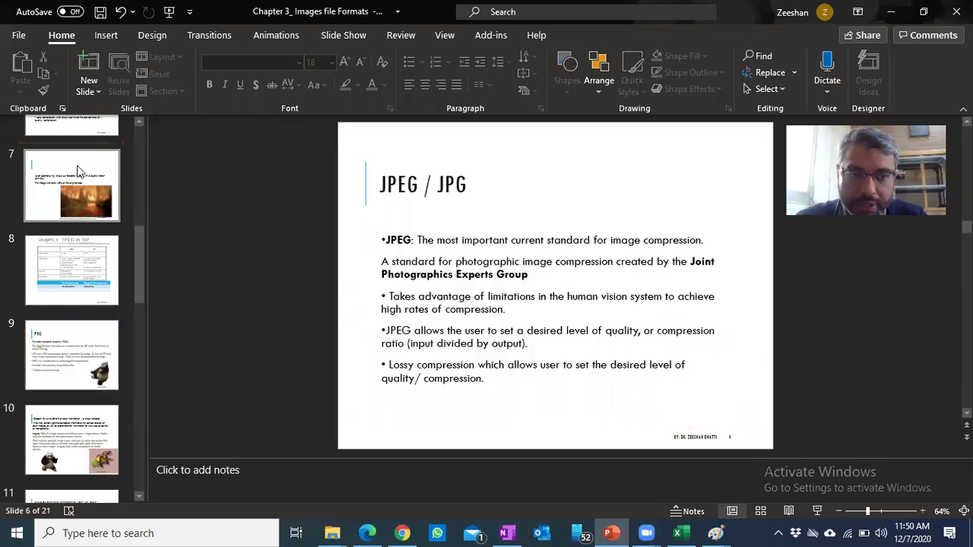
{"action": "key", "text": "Down"}
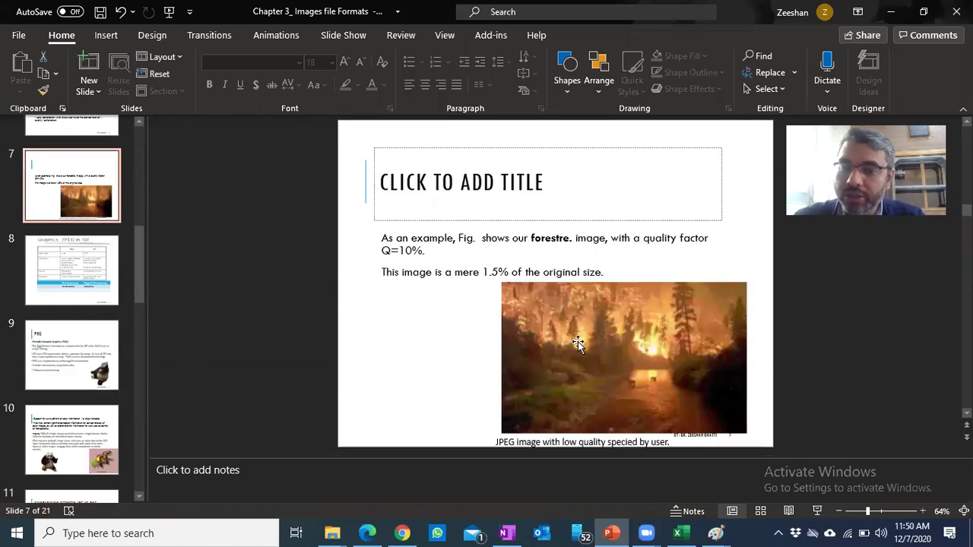
{"action": "left_click", "coordinate": [76, 300]}
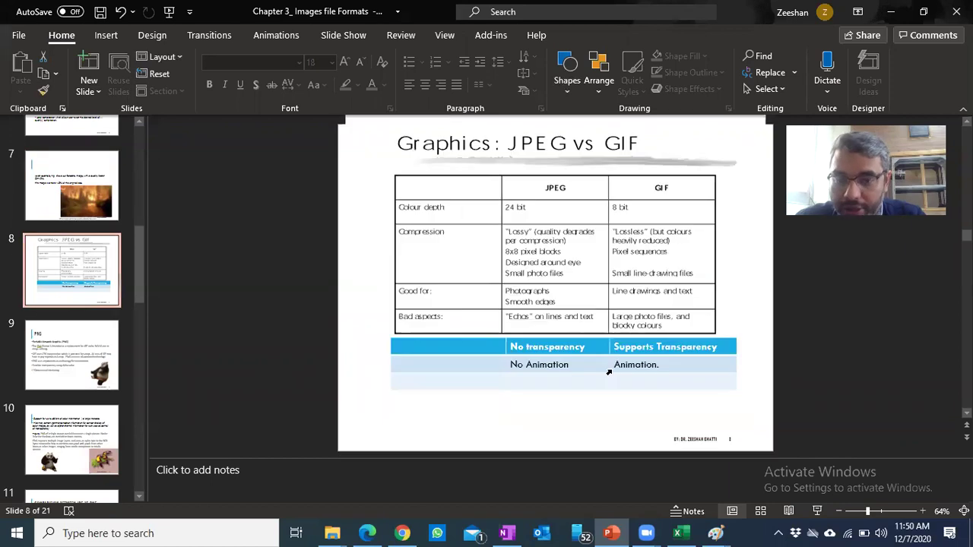
{"action": "left_click", "coordinate": [574, 365]}
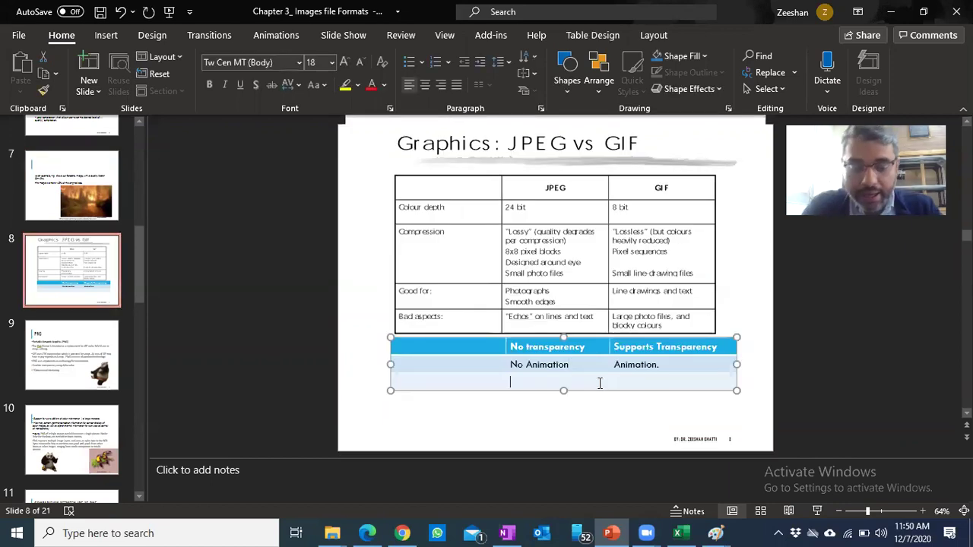
Enter 'Static single layer image' and 'Multi layer image' in the third row, then go to slide 7.
{"action": "type", "text": "STat single layer i"}
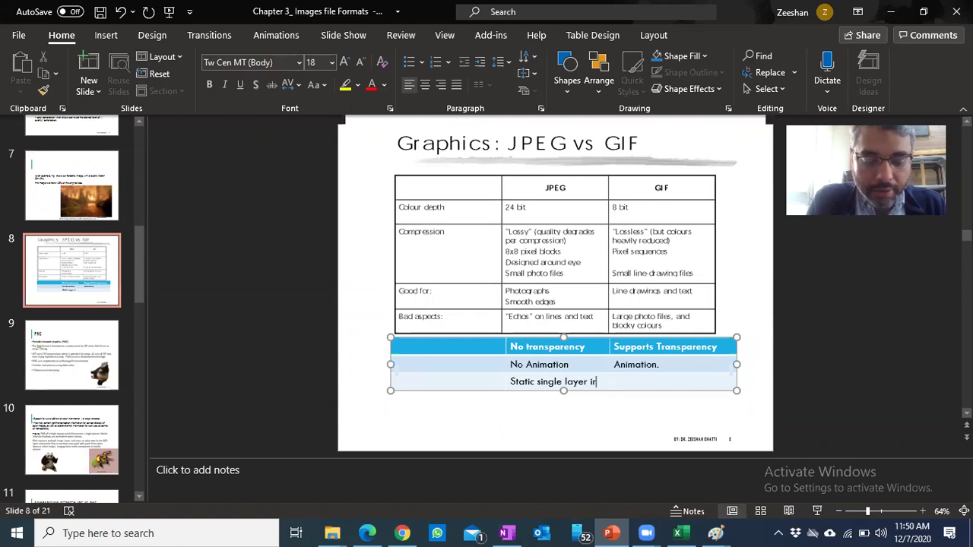
{"action": "type", "text": "mage"}
{"action": "key", "text": "Tab"}
{"action": "type", "text": "Multi"}
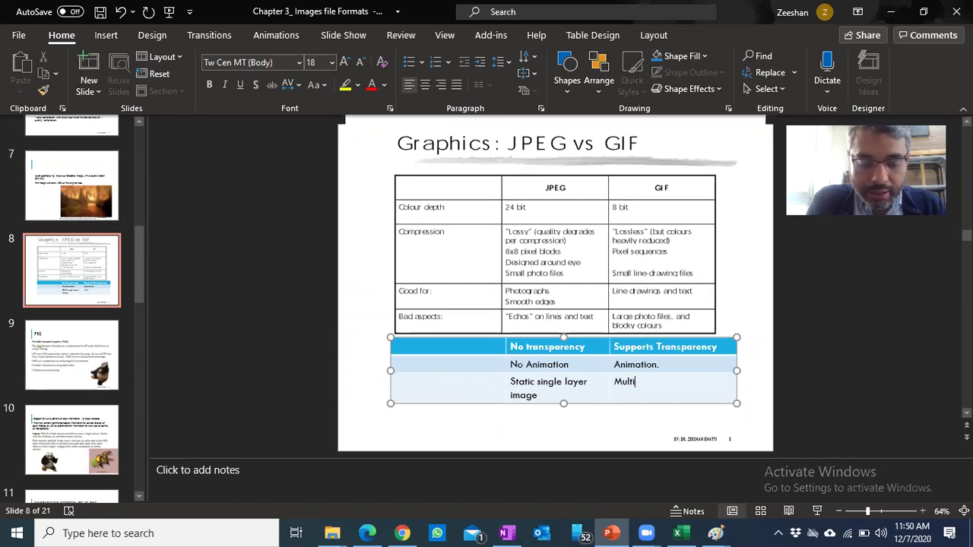
{"action": "type", "text": " layer image"}
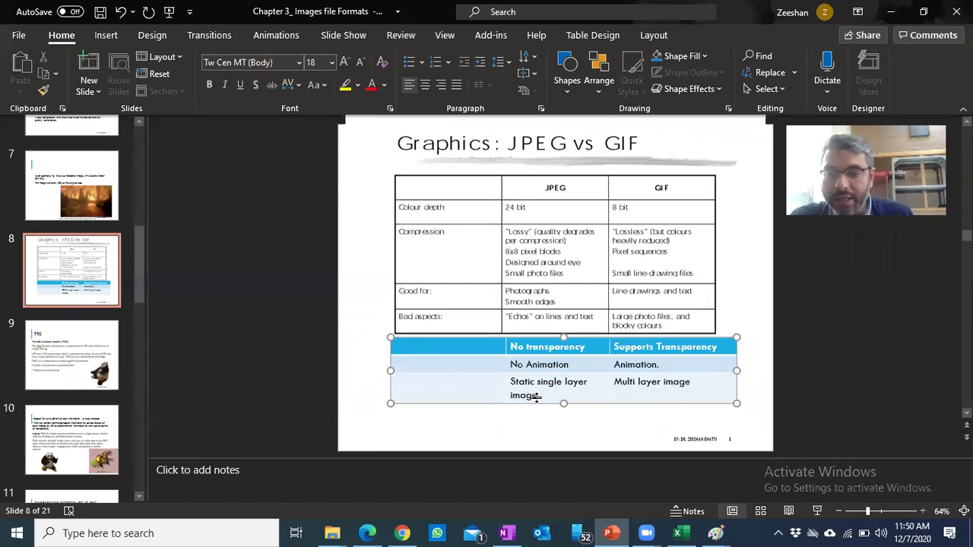
{"action": "key", "text": "Escape"}
{"action": "scroll", "coordinate": [594, 349], "scroll_direction": "up", "scroll_amount": 2}
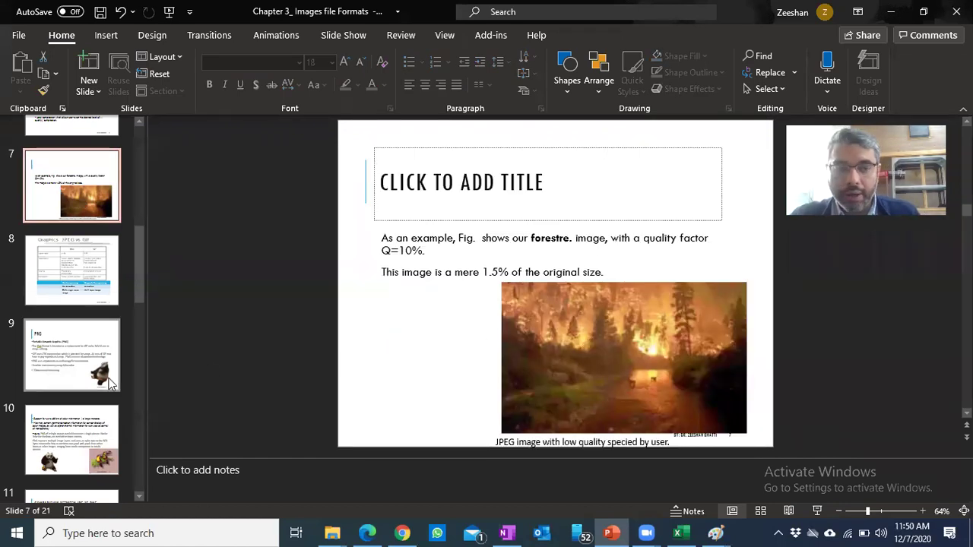
Review slide 8's finished table, look at slide 9 (PNG), then return to slide 8.
{"action": "left_click", "coordinate": [83, 278]}
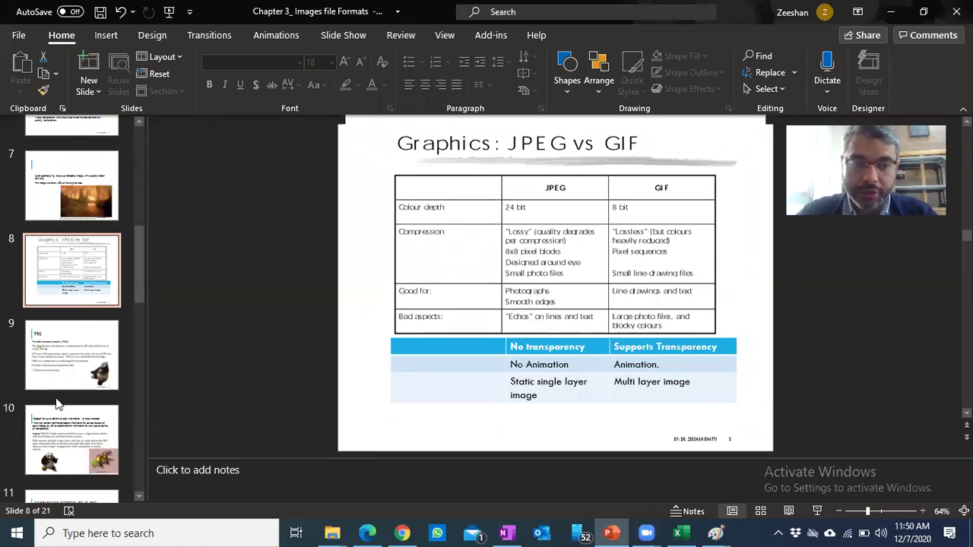
{"action": "left_click", "coordinate": [73, 356]}
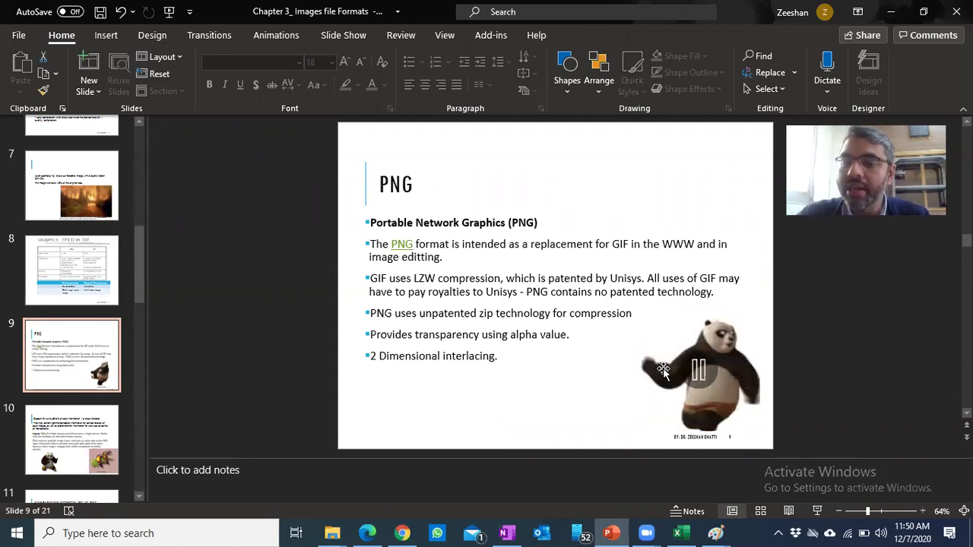
{"action": "left_click", "coordinate": [108, 292]}
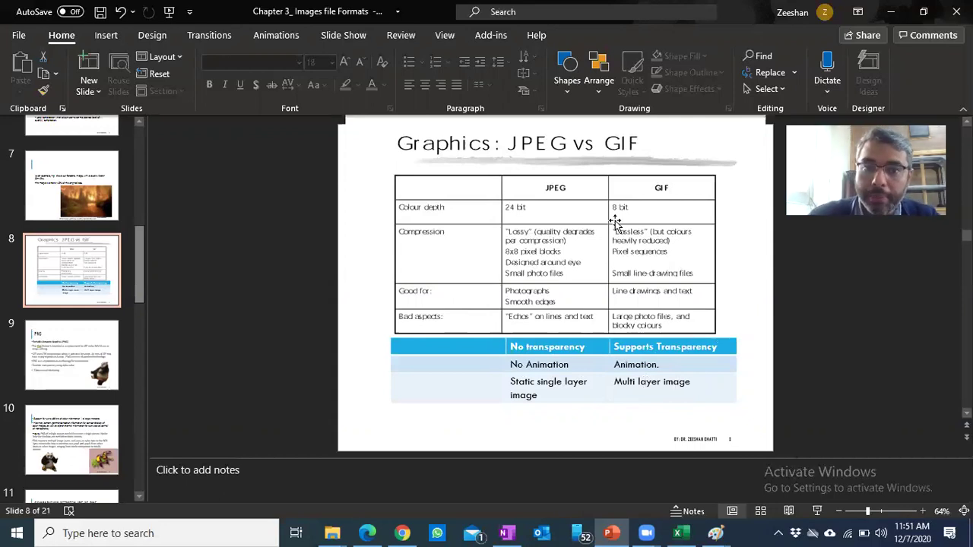
Lower the blue table and the JPEG vs GIF picture slightly, then recheck slides 9 and 8.
{"action": "left_click", "coordinate": [653, 369]}
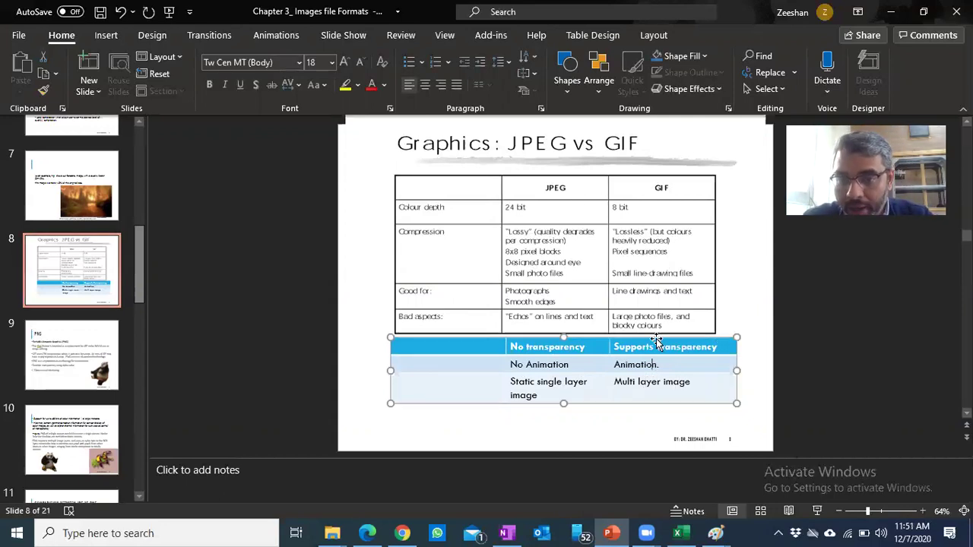
{"action": "left_click_drag", "start_coordinate": [657, 342], "coordinate": [655, 362]}
{"action": "left_click", "coordinate": [649, 304]}
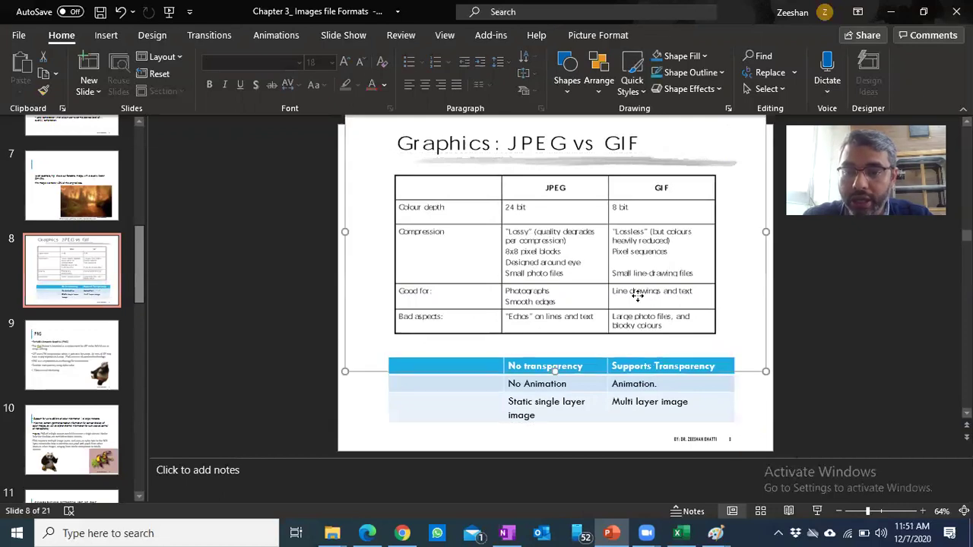
{"action": "left_click_drag", "start_coordinate": [648, 303], "coordinate": [636, 319]}
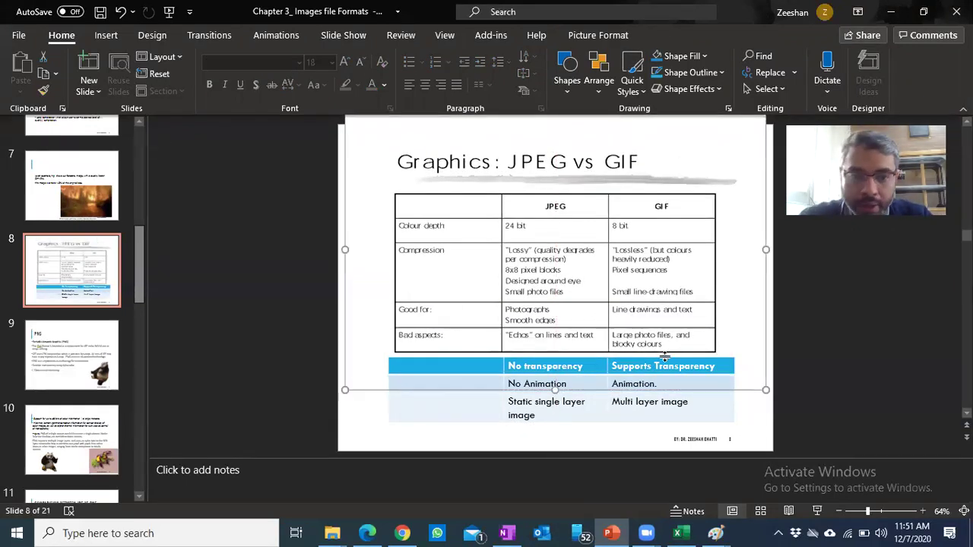
{"action": "left_click", "coordinate": [319, 385]}
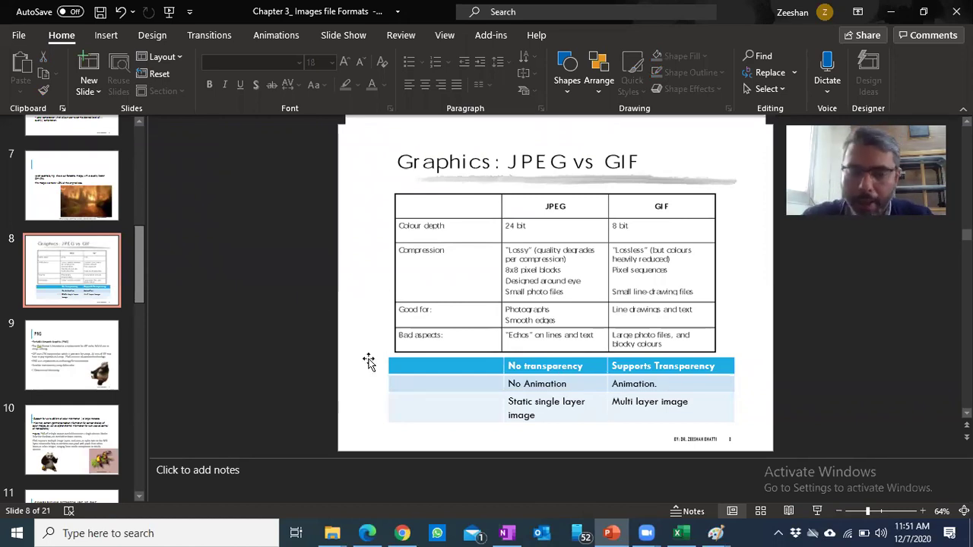
{"action": "left_click", "coordinate": [87, 354]}
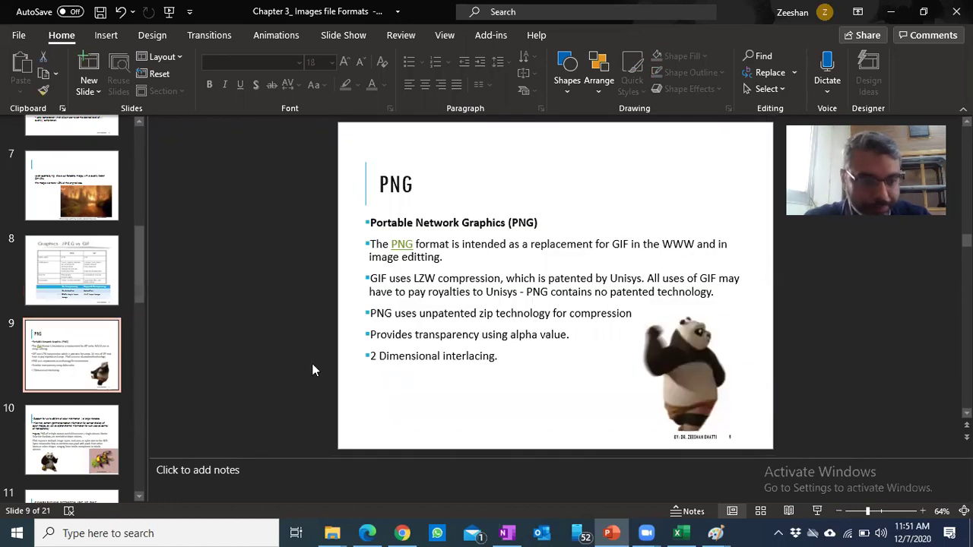
{"action": "left_click", "coordinate": [76, 293]}
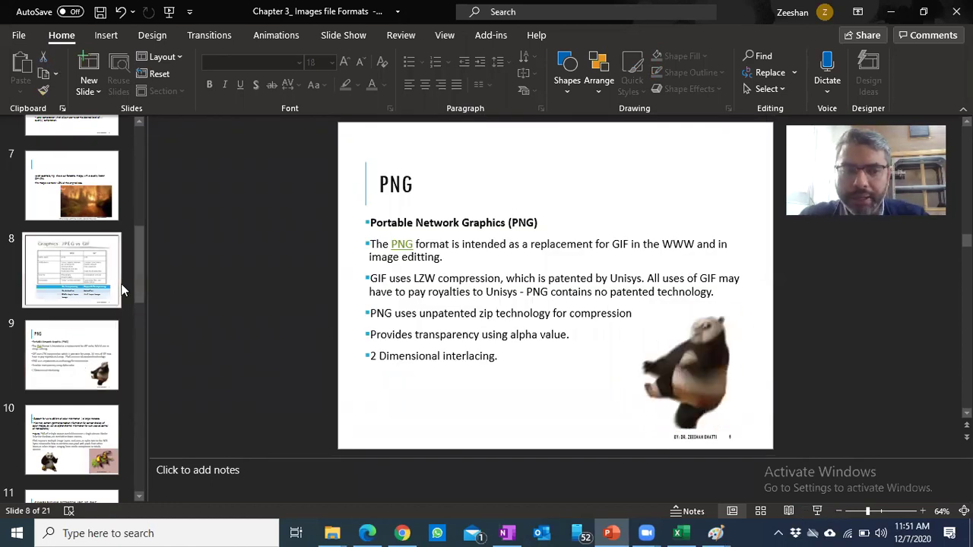